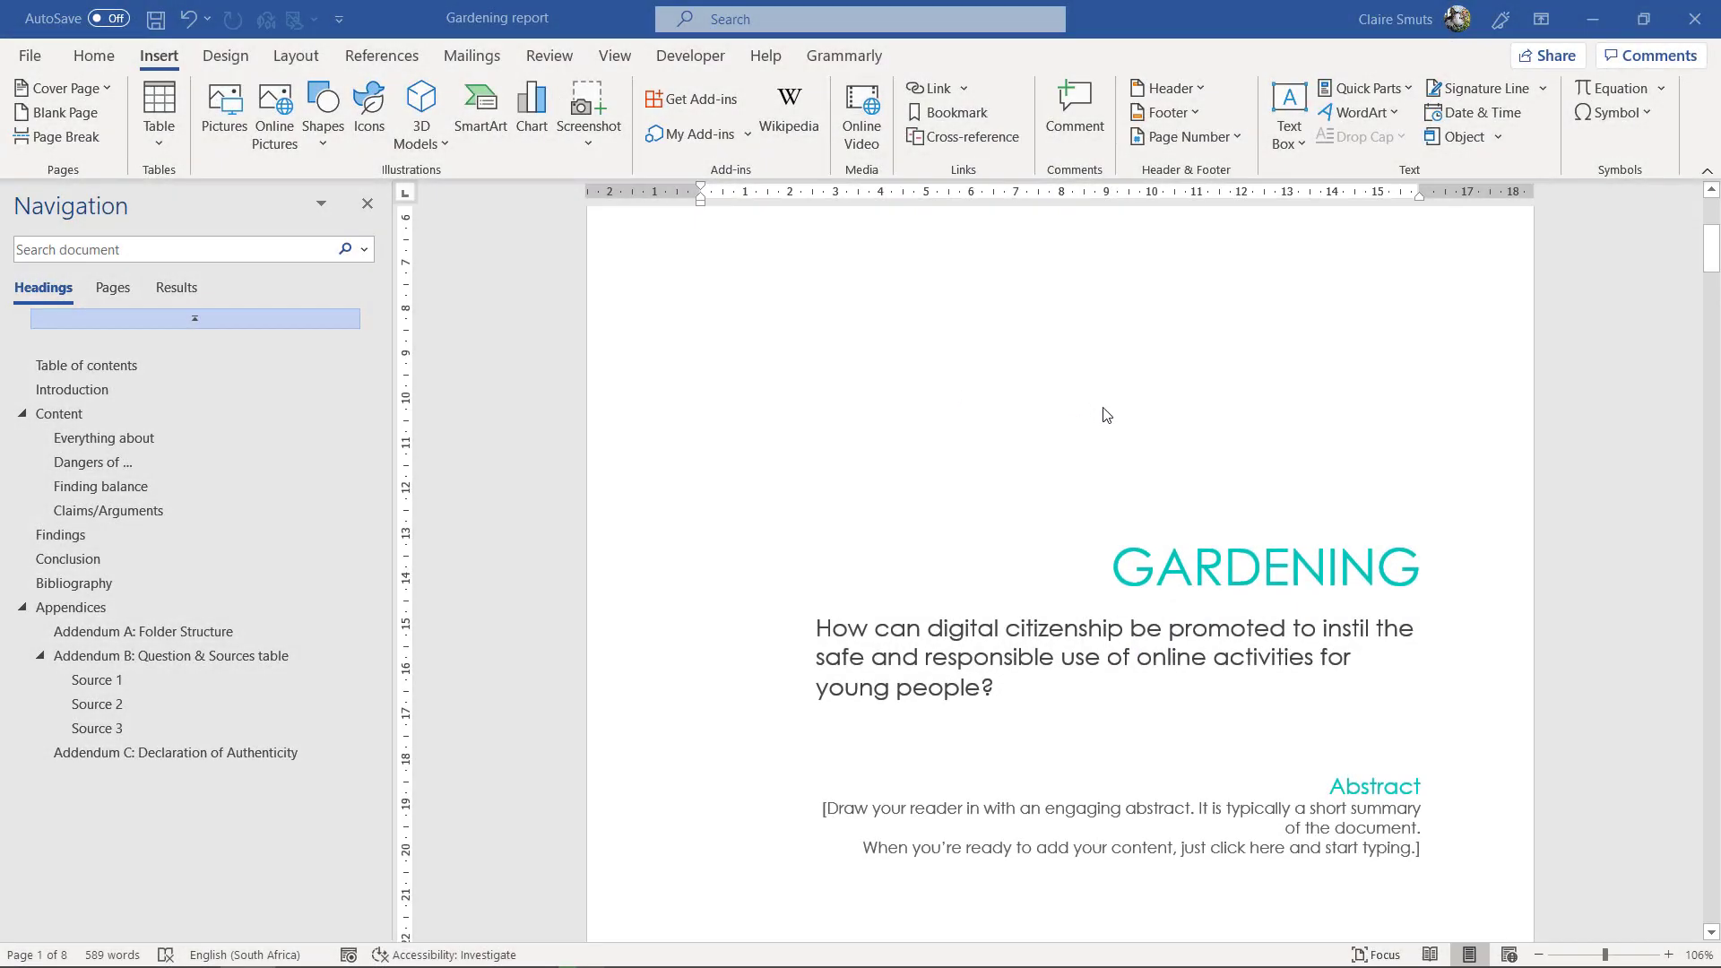
Step: Jump to the Content section through the Navigation pane and select the Play Games pie chart
{"action": "scroll", "coordinate": [1109, 425], "scroll_direction": "down", "scroll_amount": 10}
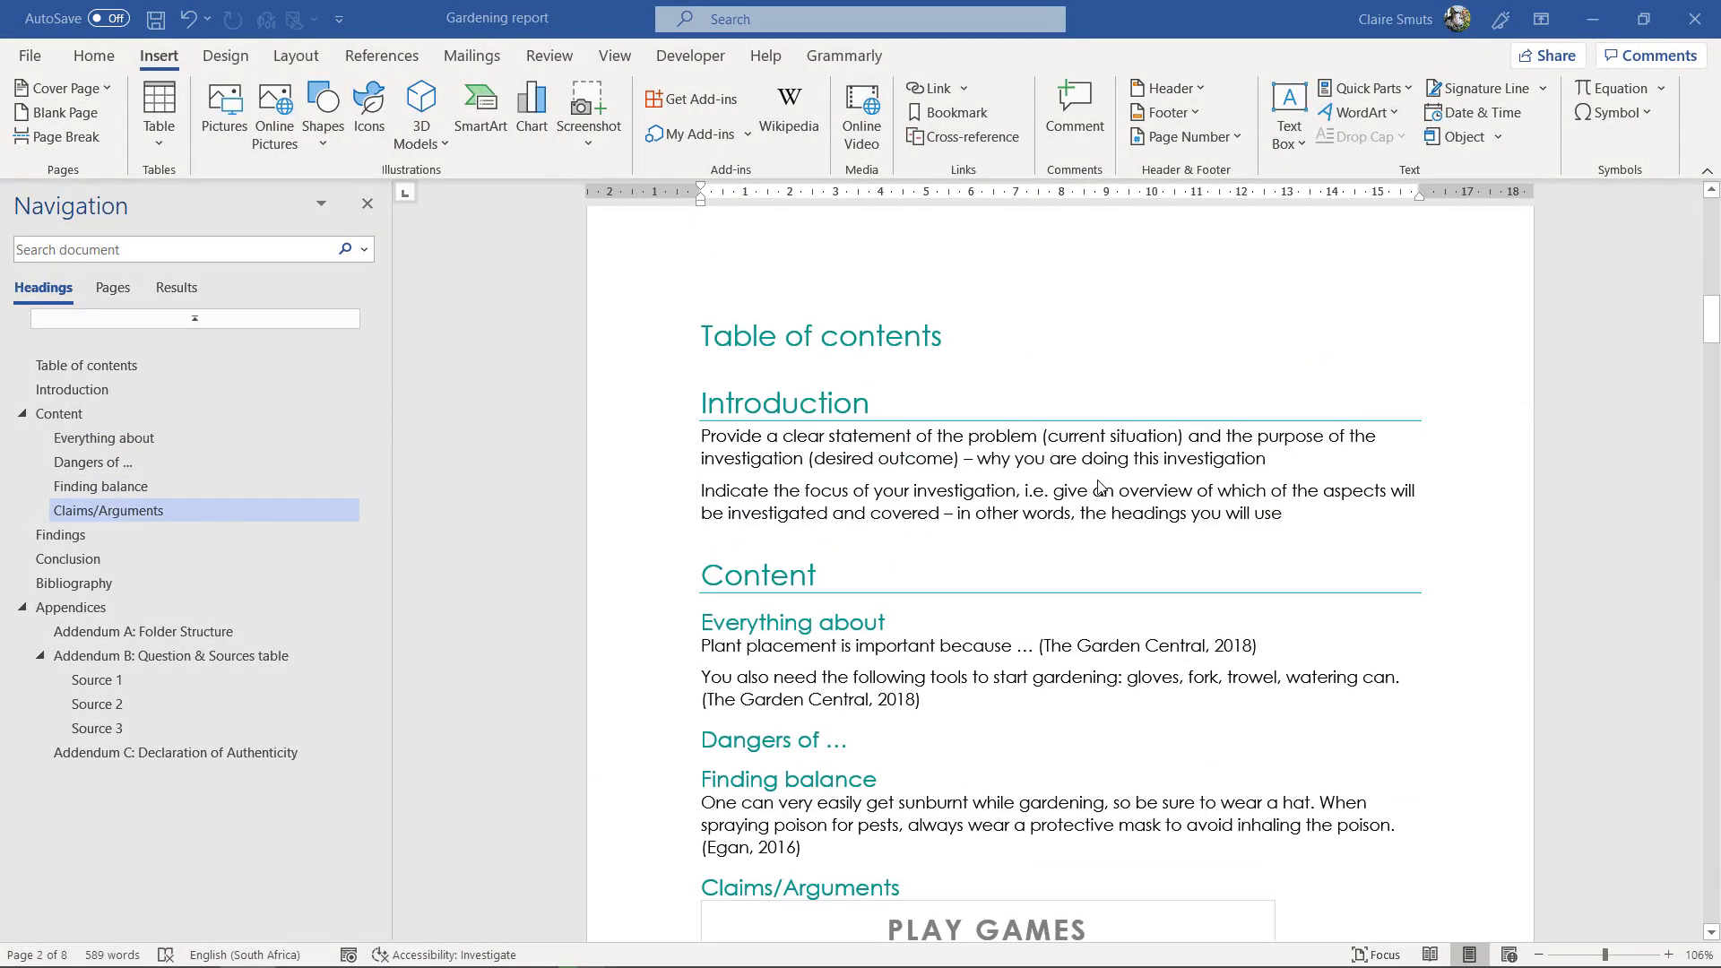
{"action": "scroll", "coordinate": [1100, 486], "scroll_direction": "up", "scroll_amount": 10}
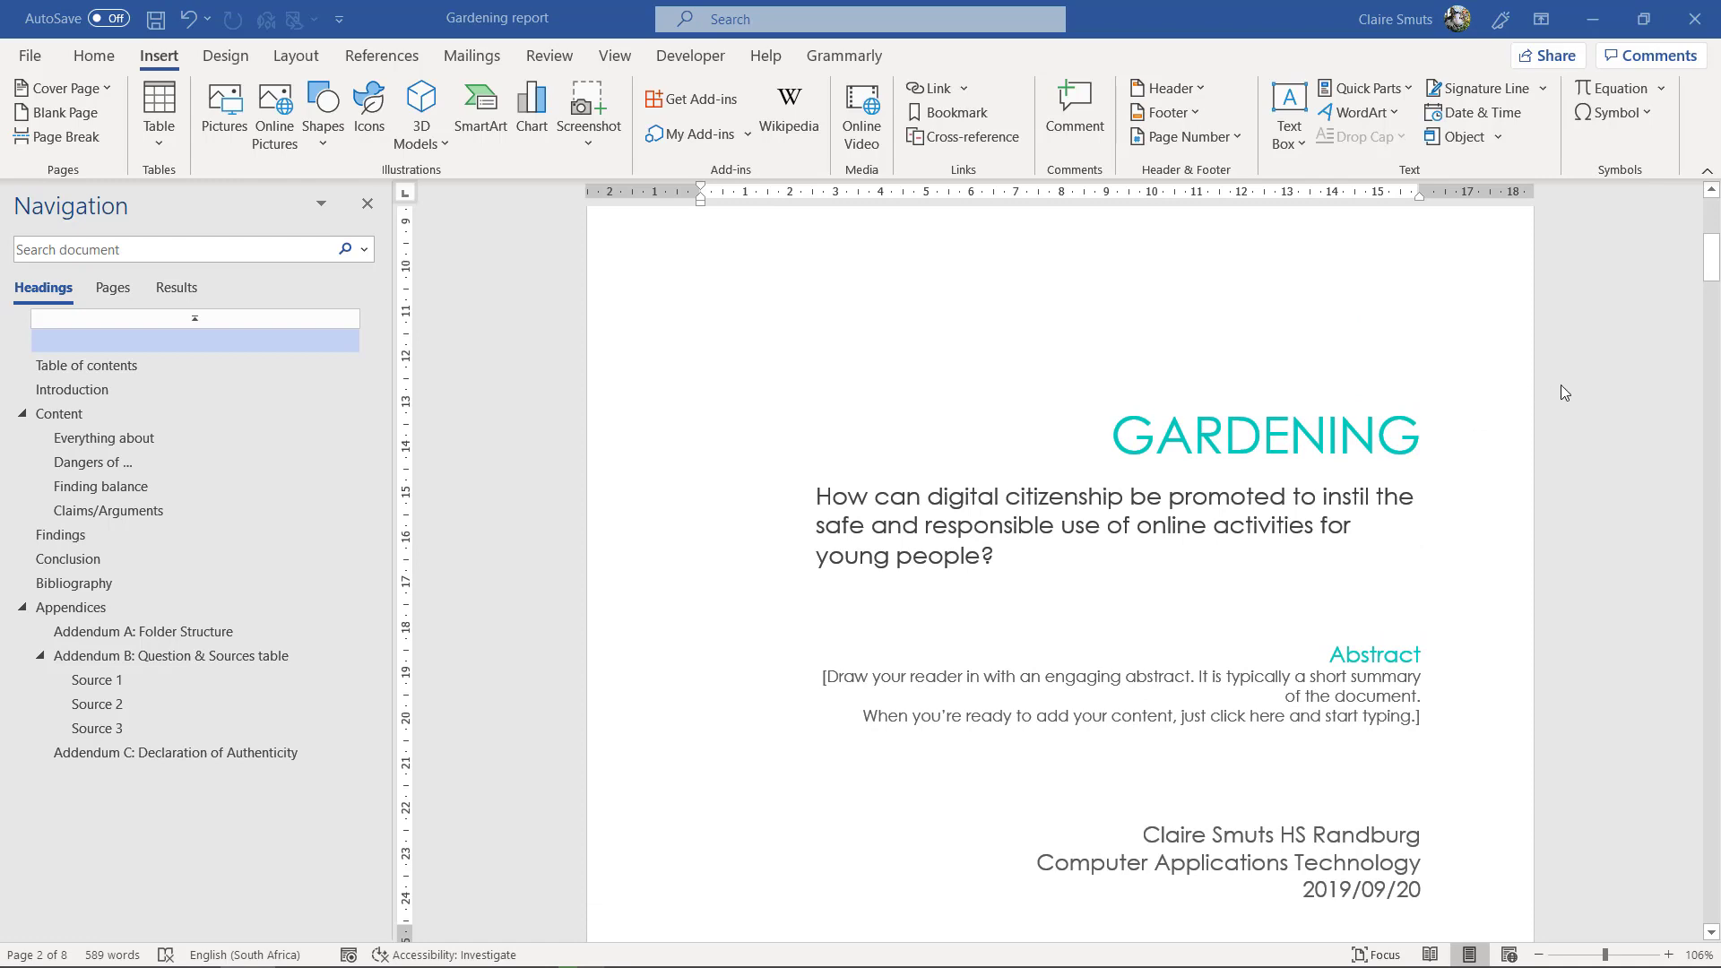
{"action": "scroll", "coordinate": [1577, 410], "scroll_direction": "up", "scroll_amount": 5}
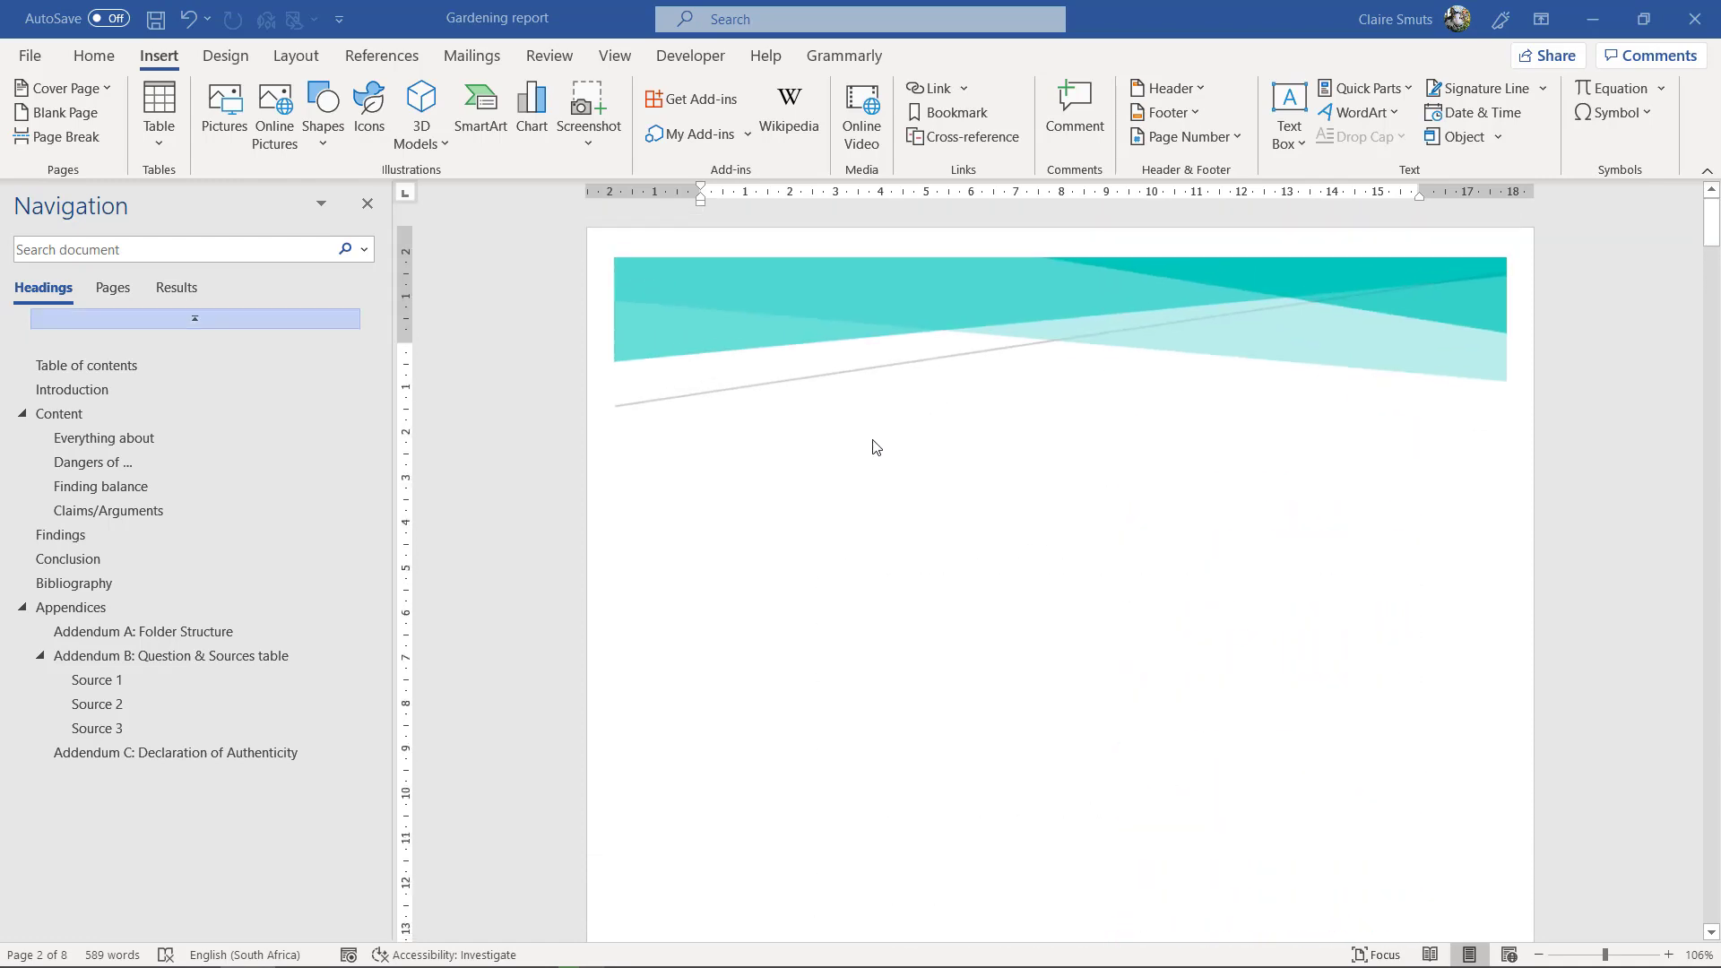
{"action": "left_click", "coordinate": [104, 414]}
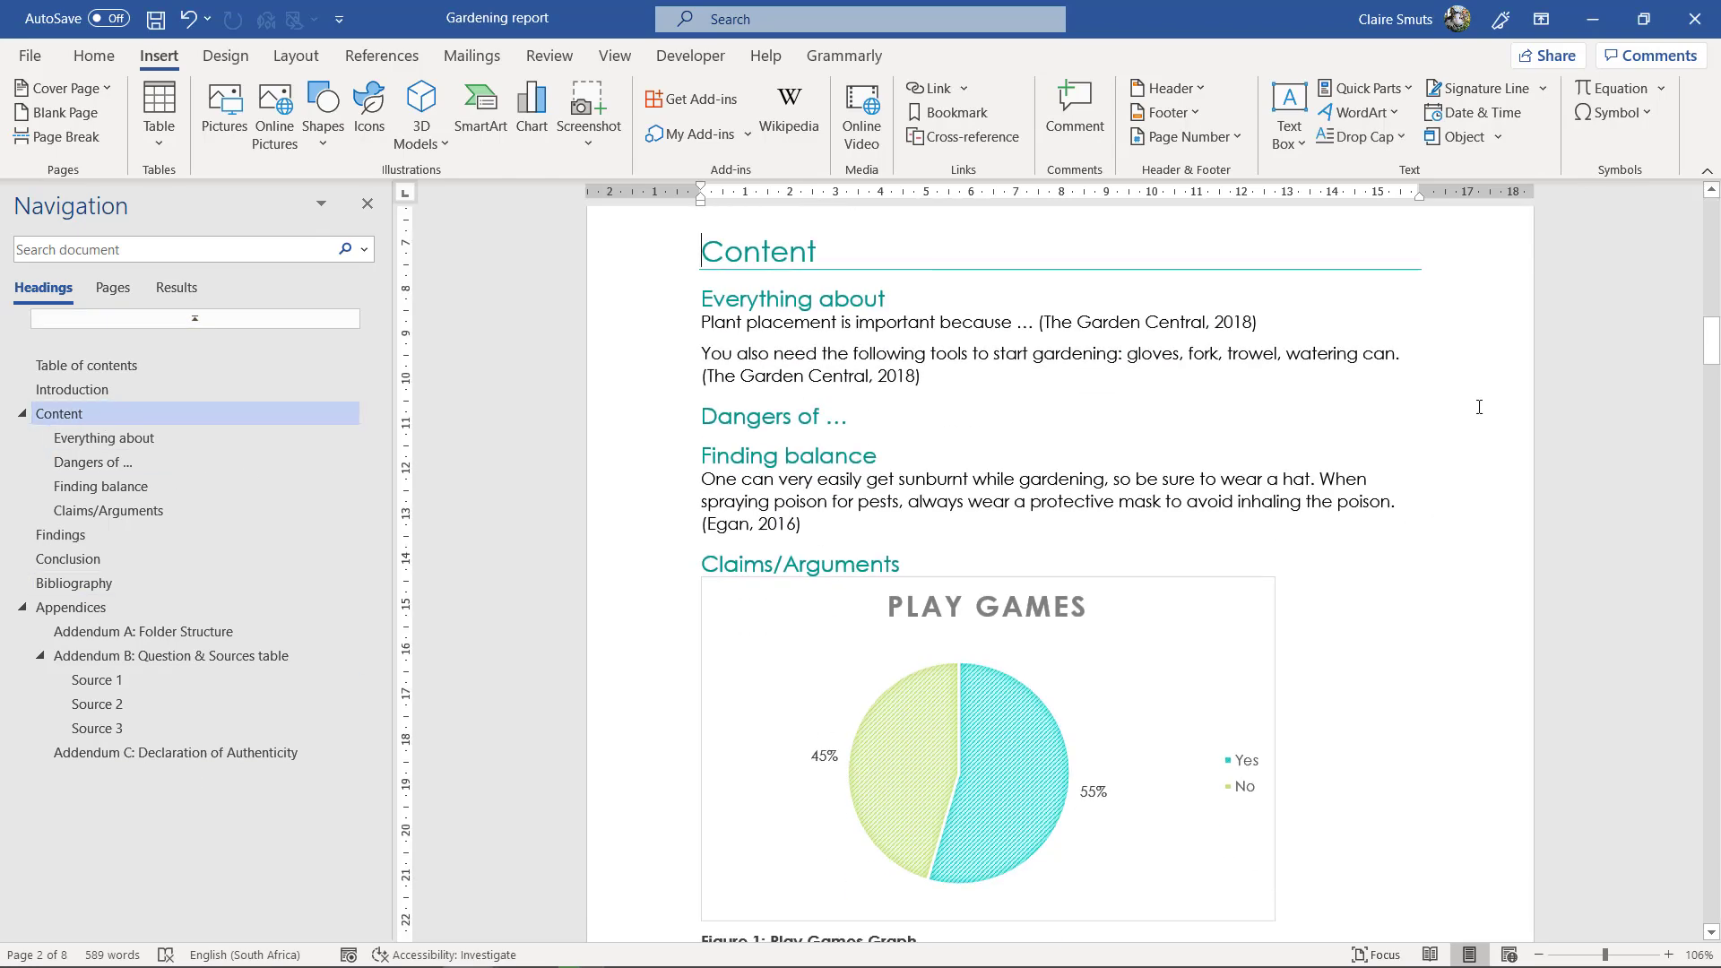
{"action": "scroll", "coordinate": [1479, 402], "scroll_direction": "down", "scroll_amount": 3}
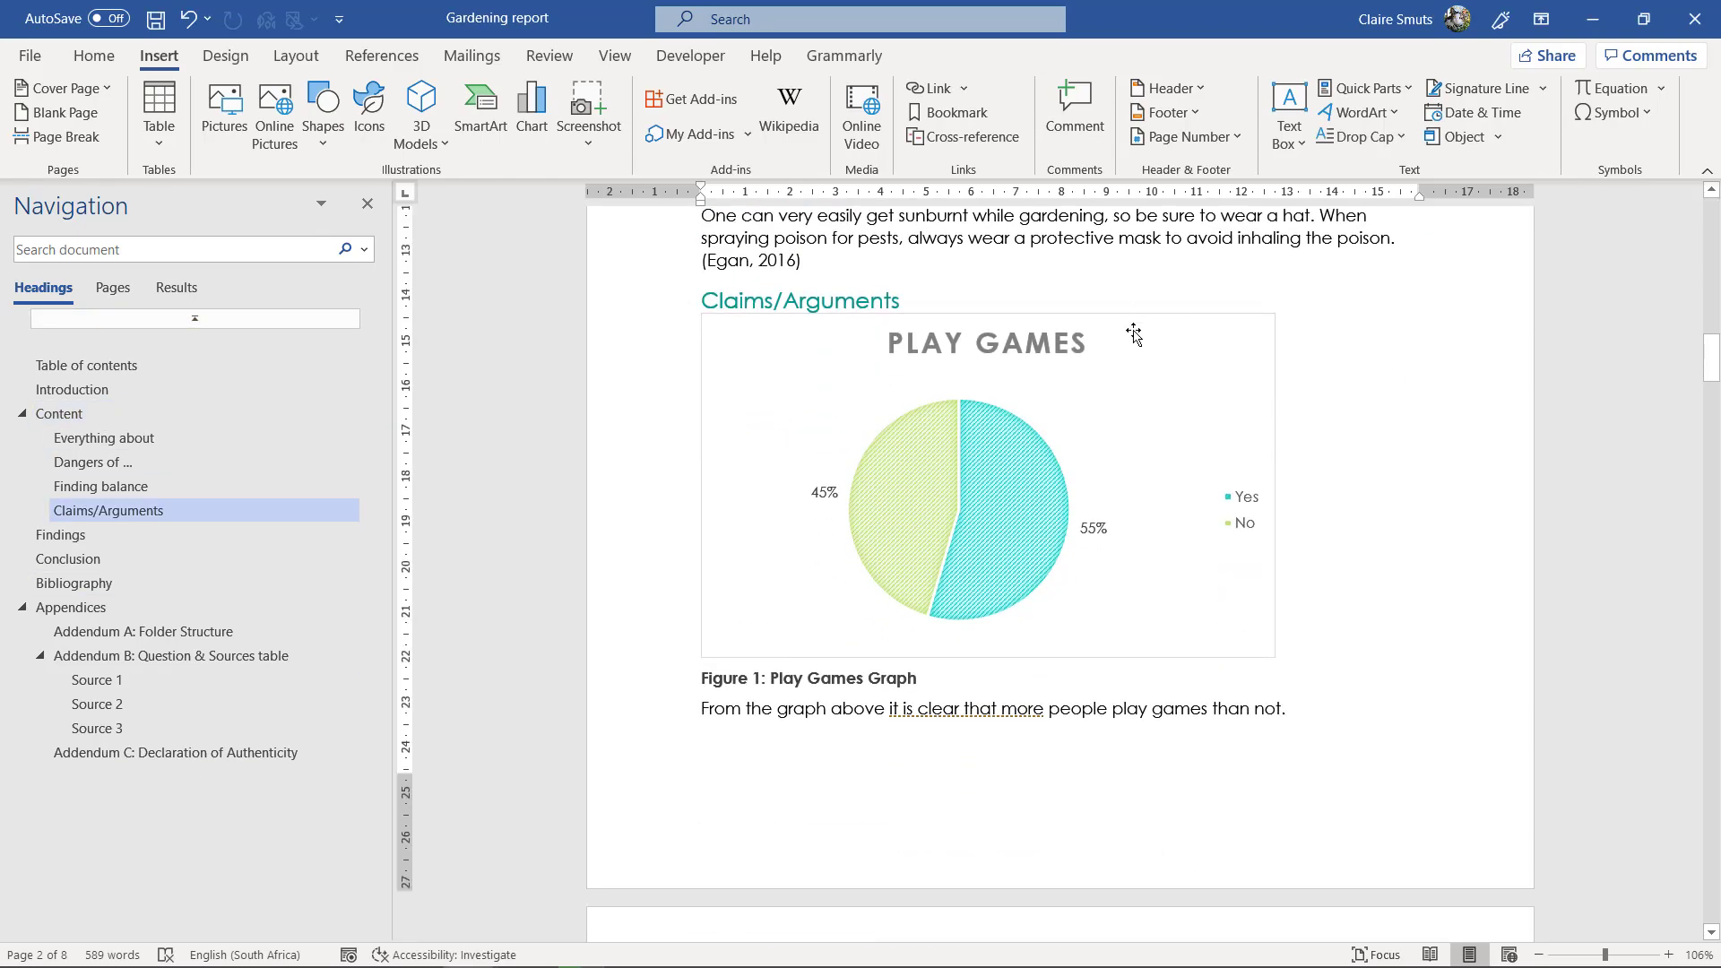
{"action": "left_click", "coordinate": [1148, 338]}
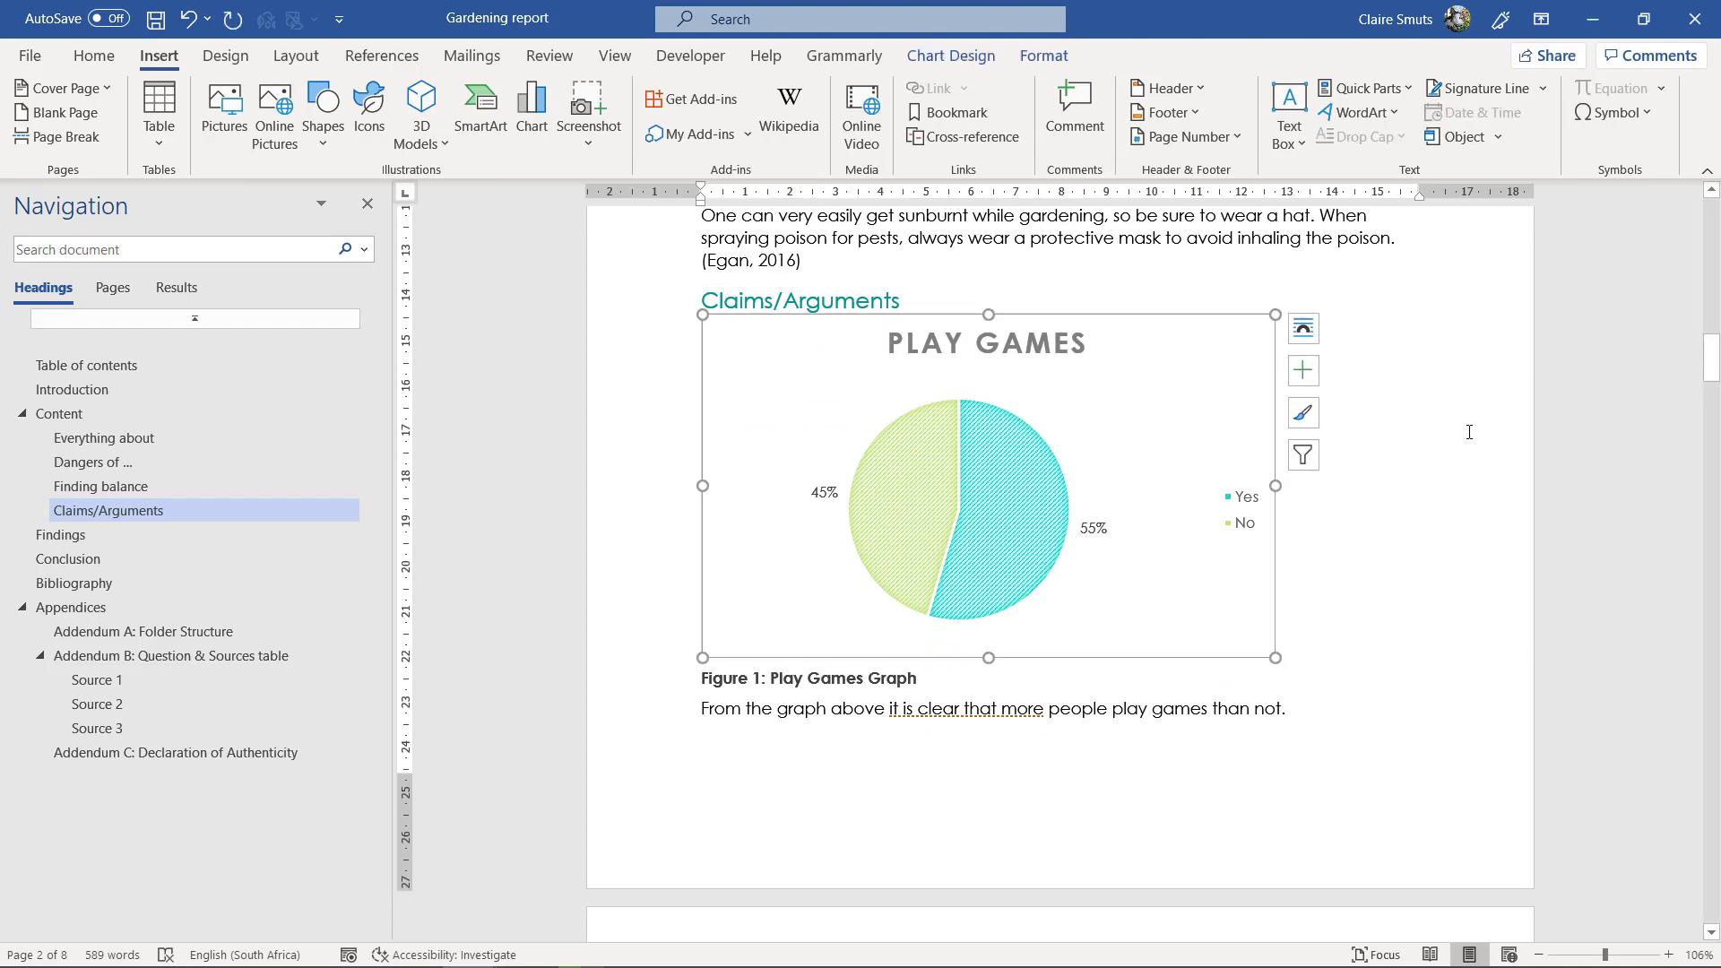
{"action": "scroll", "coordinate": [1468, 432], "scroll_direction": "up", "scroll_amount": 1}
{"action": "scroll", "coordinate": [1469, 432], "scroll_direction": "up", "scroll_amount": 4}
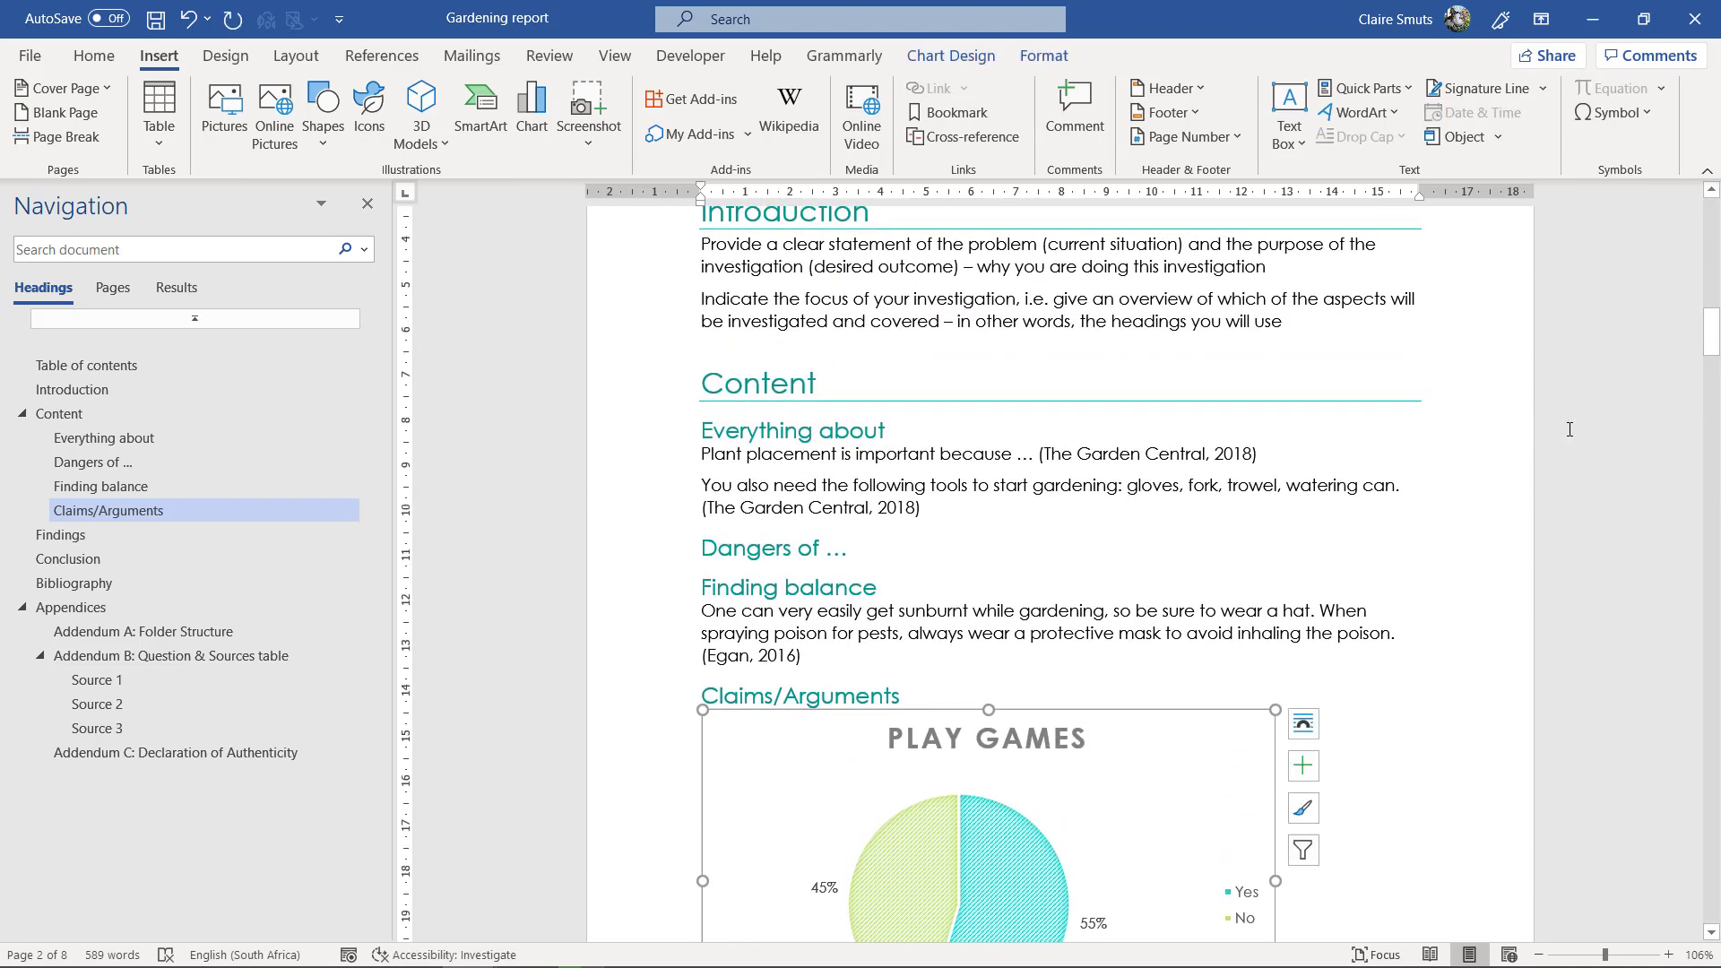
{"action": "scroll", "coordinate": [1570, 429], "scroll_direction": "up", "scroll_amount": 2}
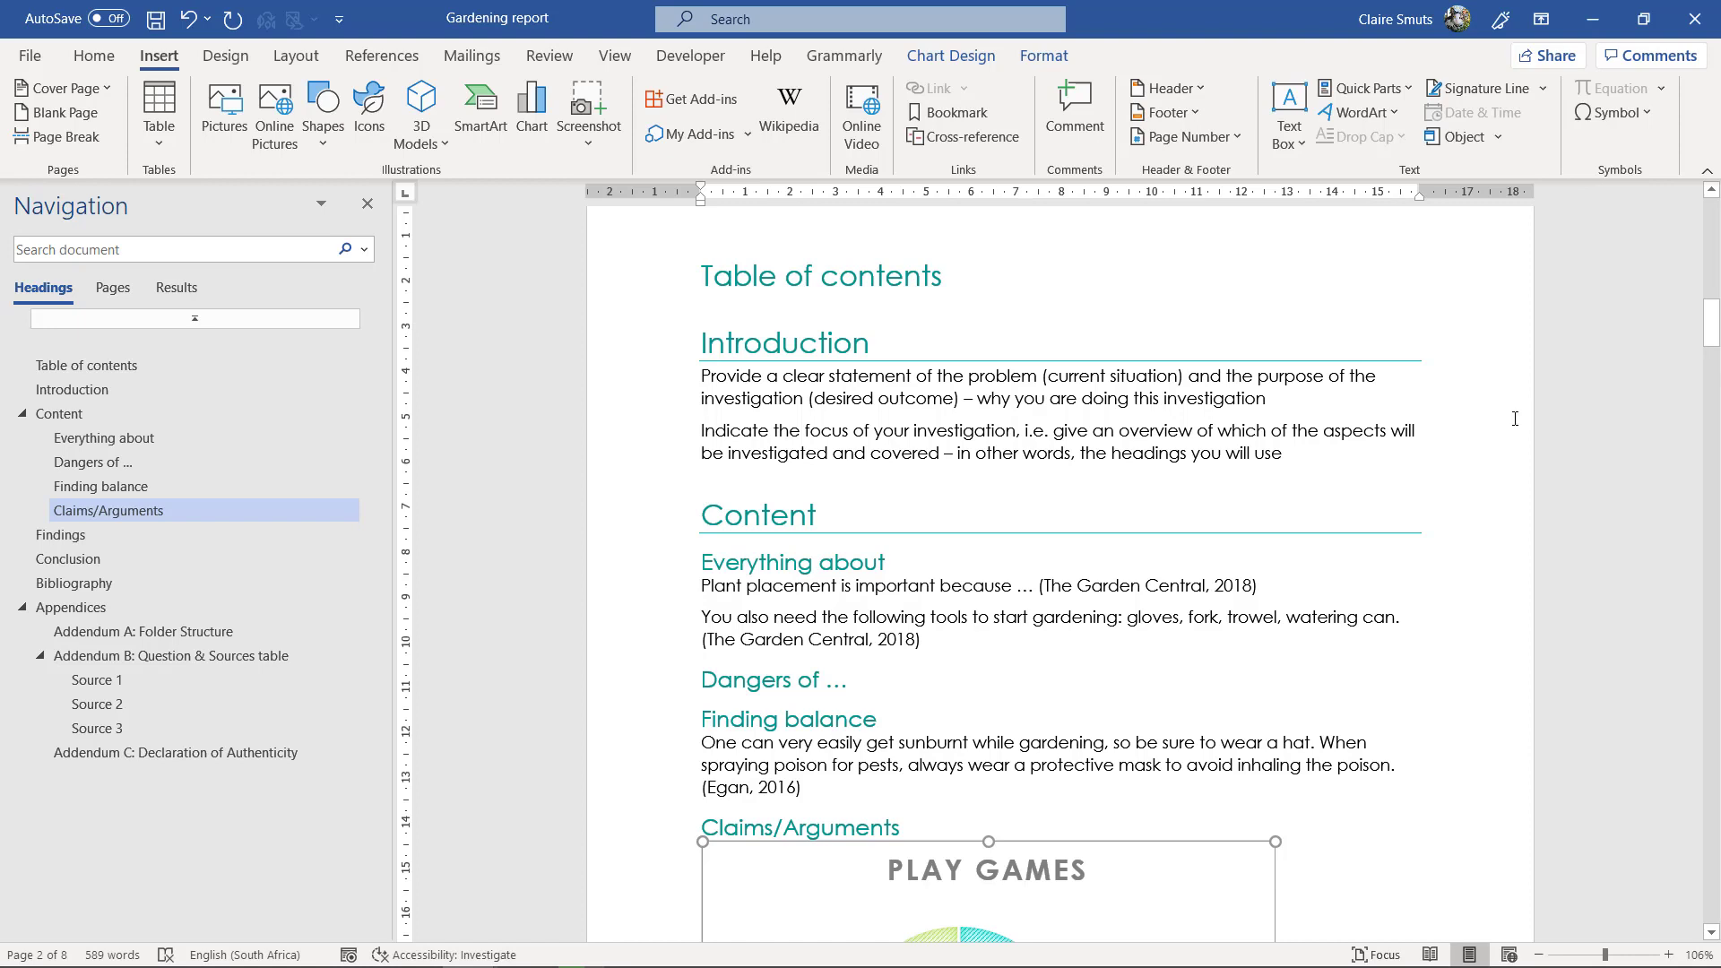
{"action": "scroll", "coordinate": [1621, 428], "scroll_direction": "down", "scroll_amount": 5}
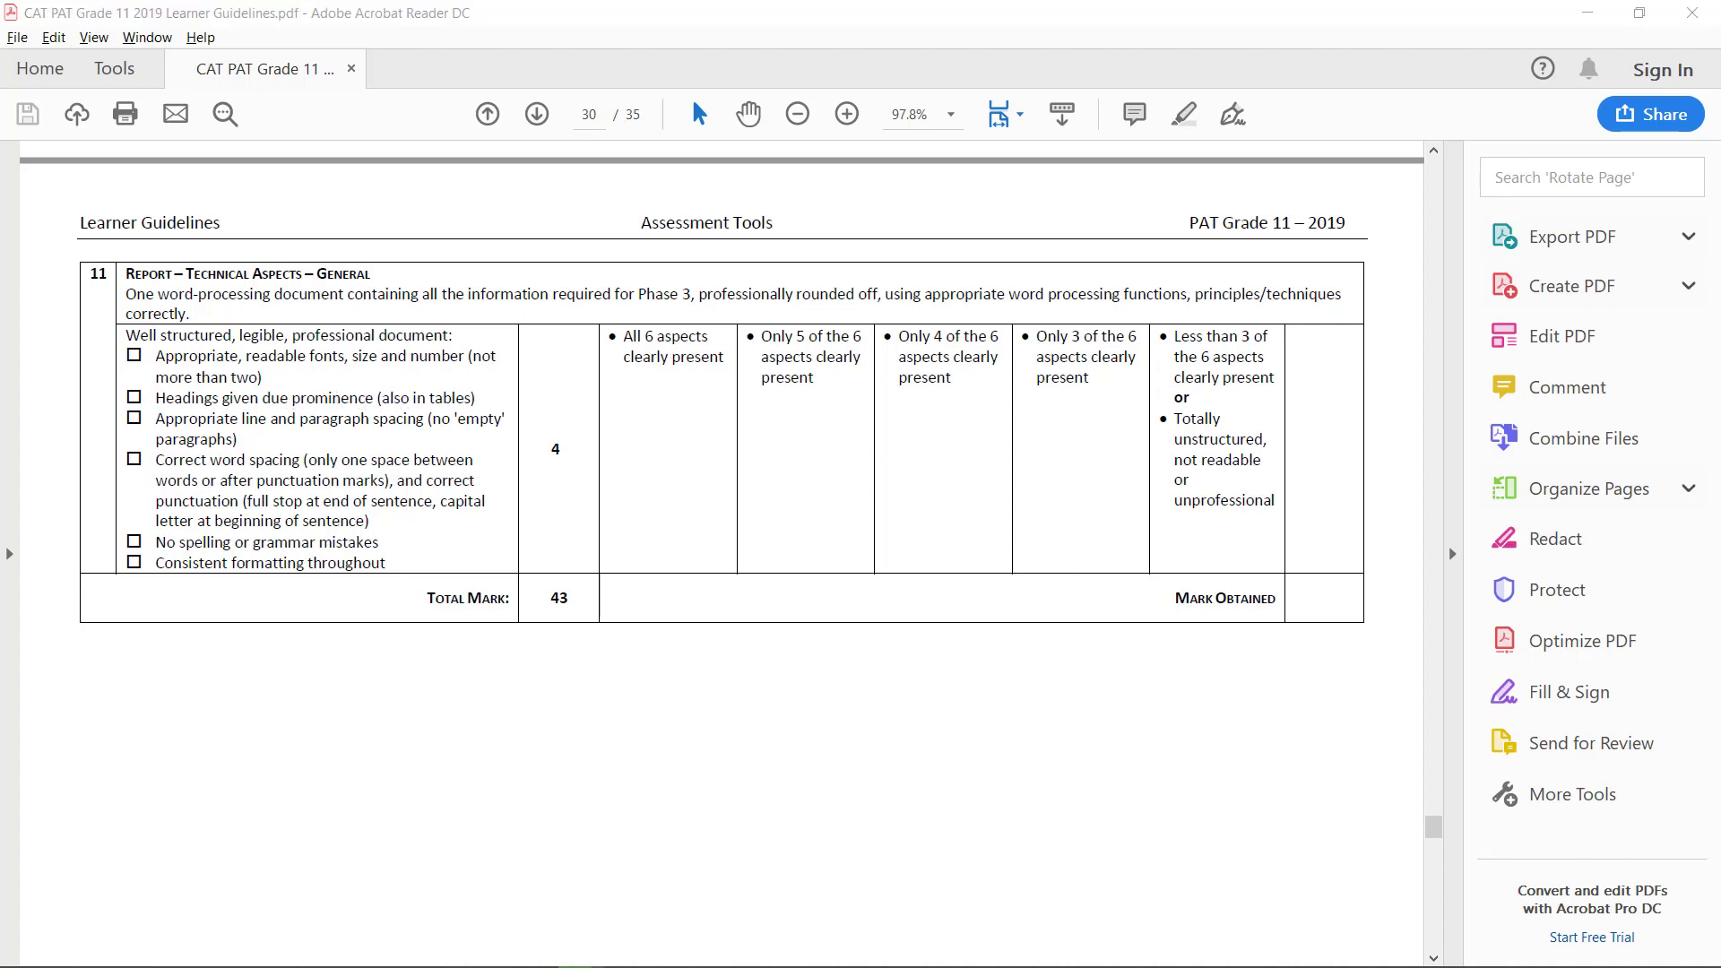
Step: Multi-select the Introduction, Everything about and Finding balance body paragraphs and apply the Normal style
{"action": "key", "text": "alt+Tab"}
{"action": "scroll", "coordinate": [1021, 401], "scroll_direction": "up", "scroll_amount": 5}
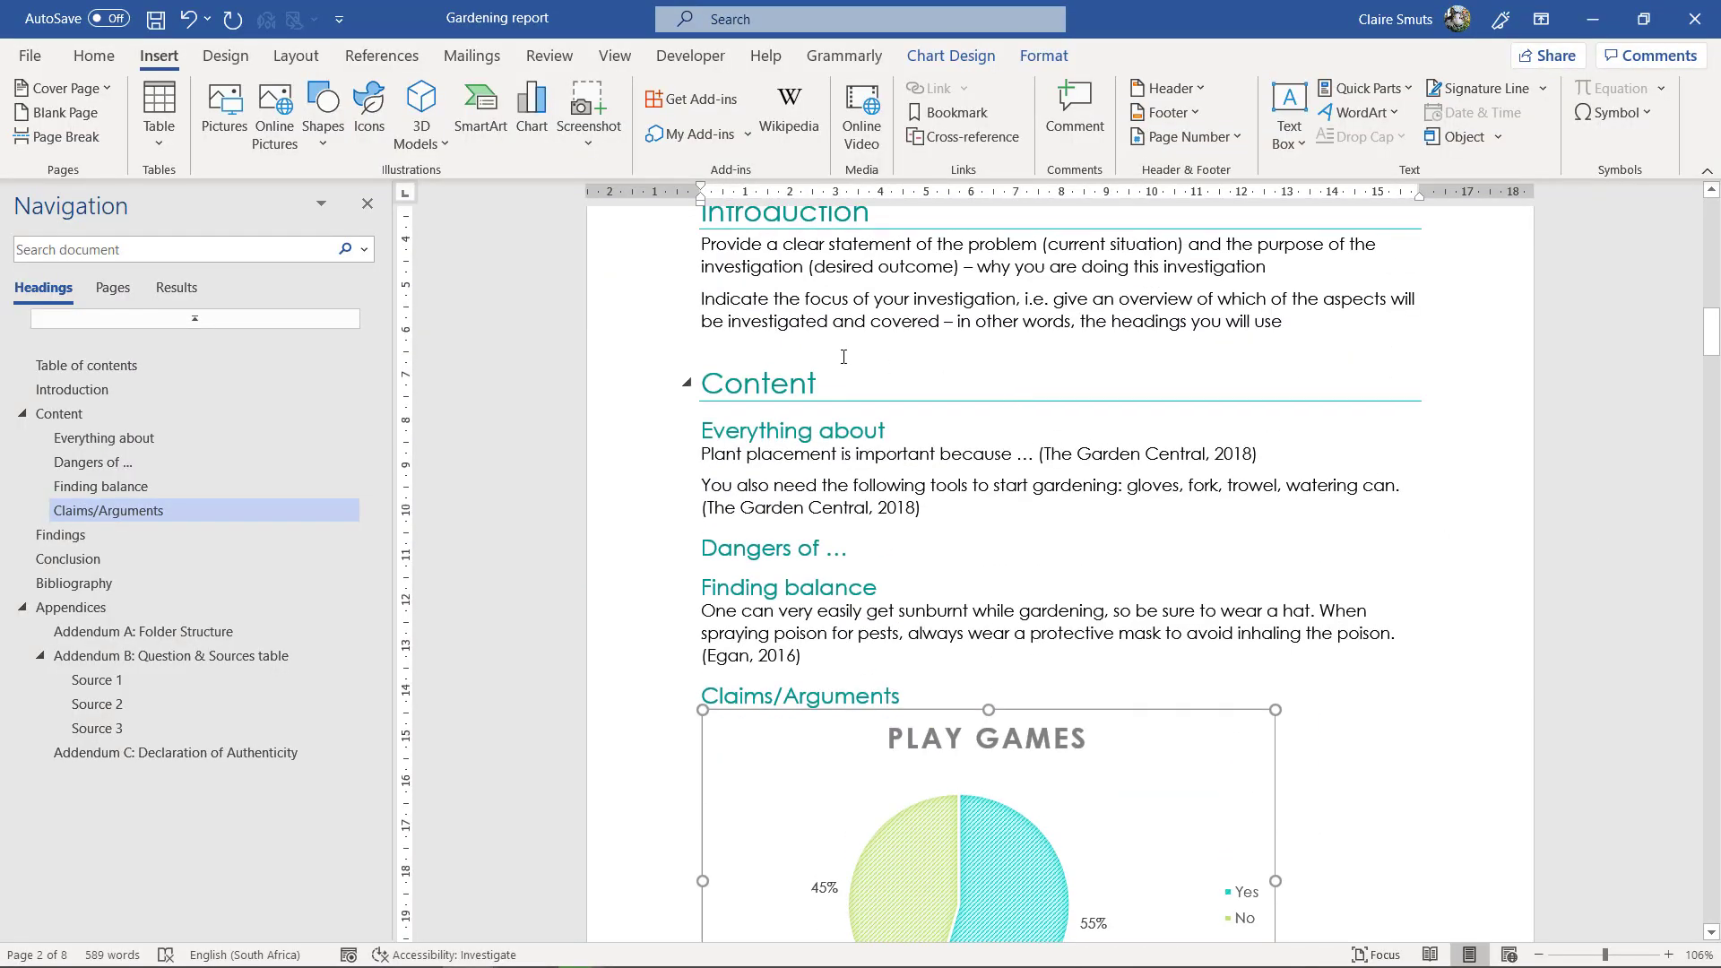
{"action": "left_click", "coordinate": [75, 56]}
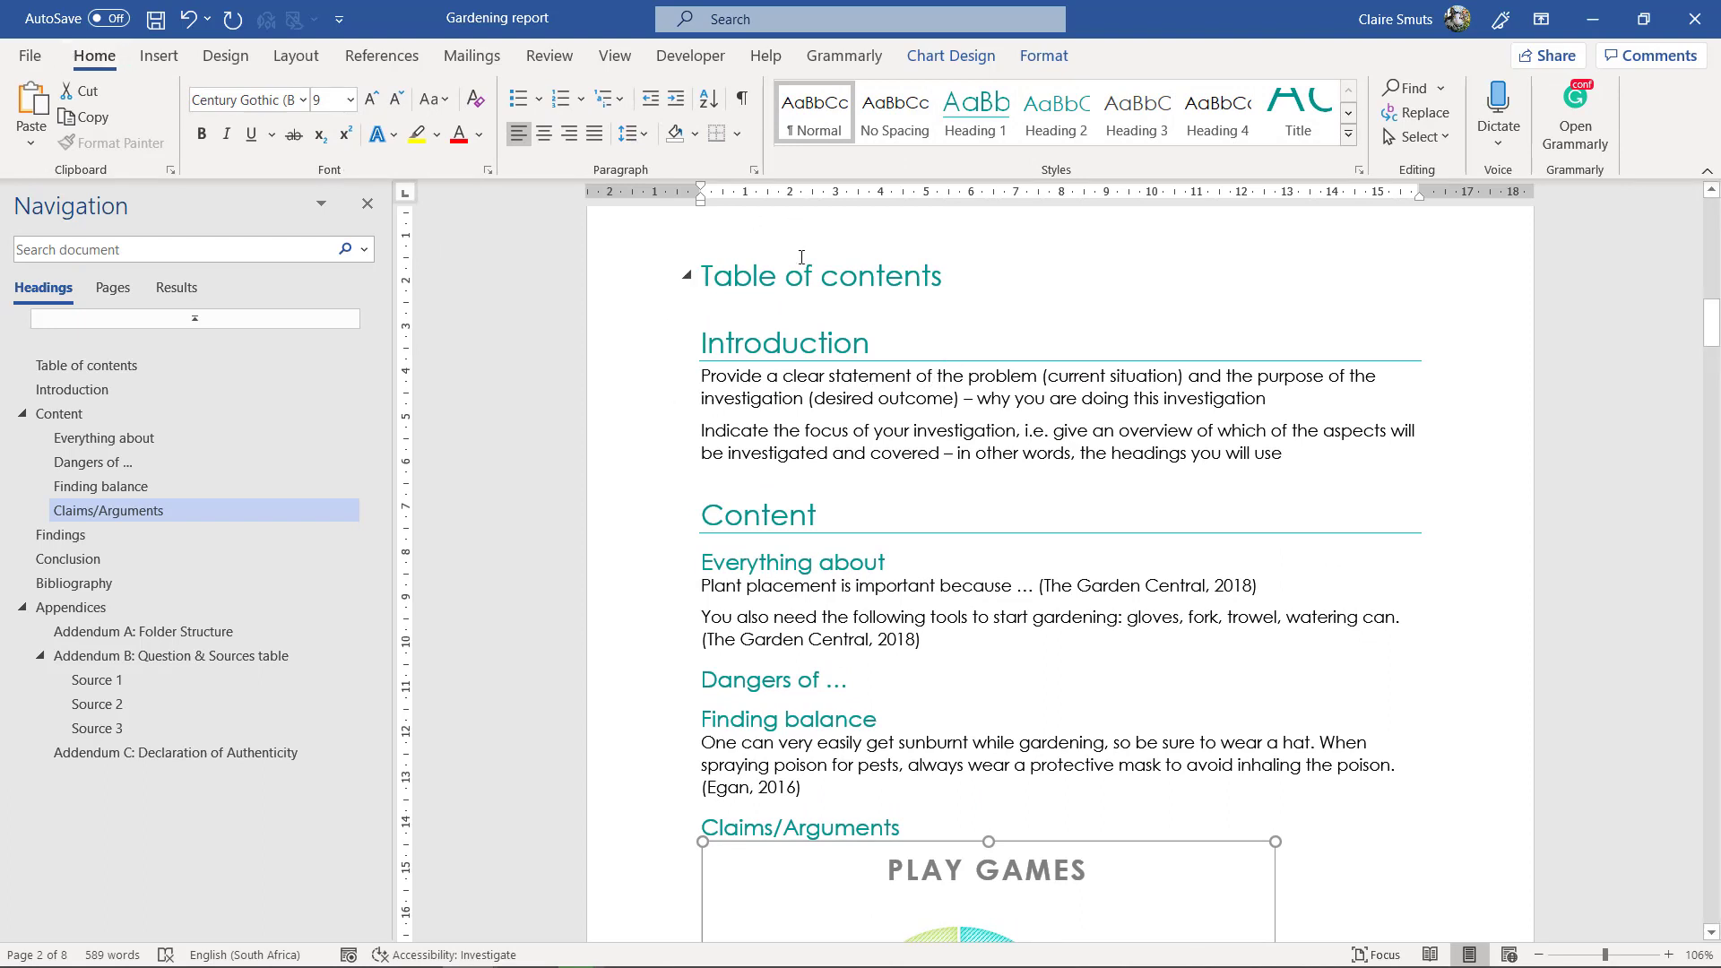
{"action": "left_click_drag", "start_coordinate": [655, 385], "coordinate": [658, 473]}
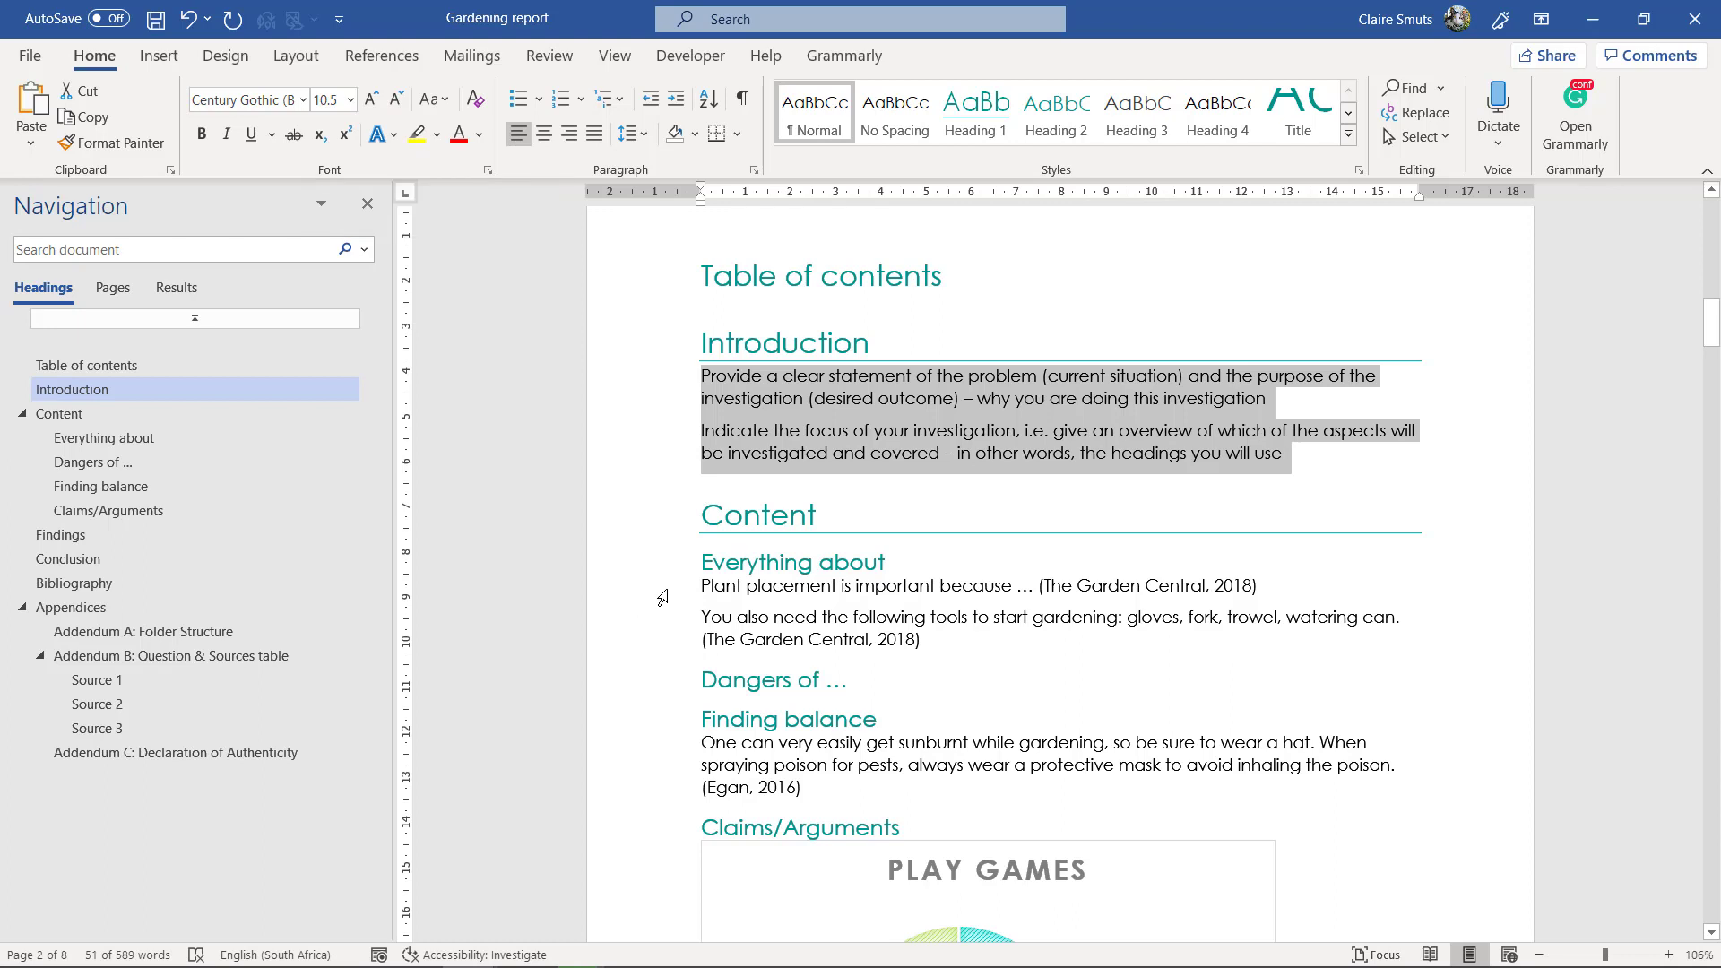
{"action": "left_click_drag", "start_coordinate": [660, 591], "coordinate": [660, 645]}
{"action": "left_click_drag", "start_coordinate": [670, 748], "coordinate": [670, 793]}
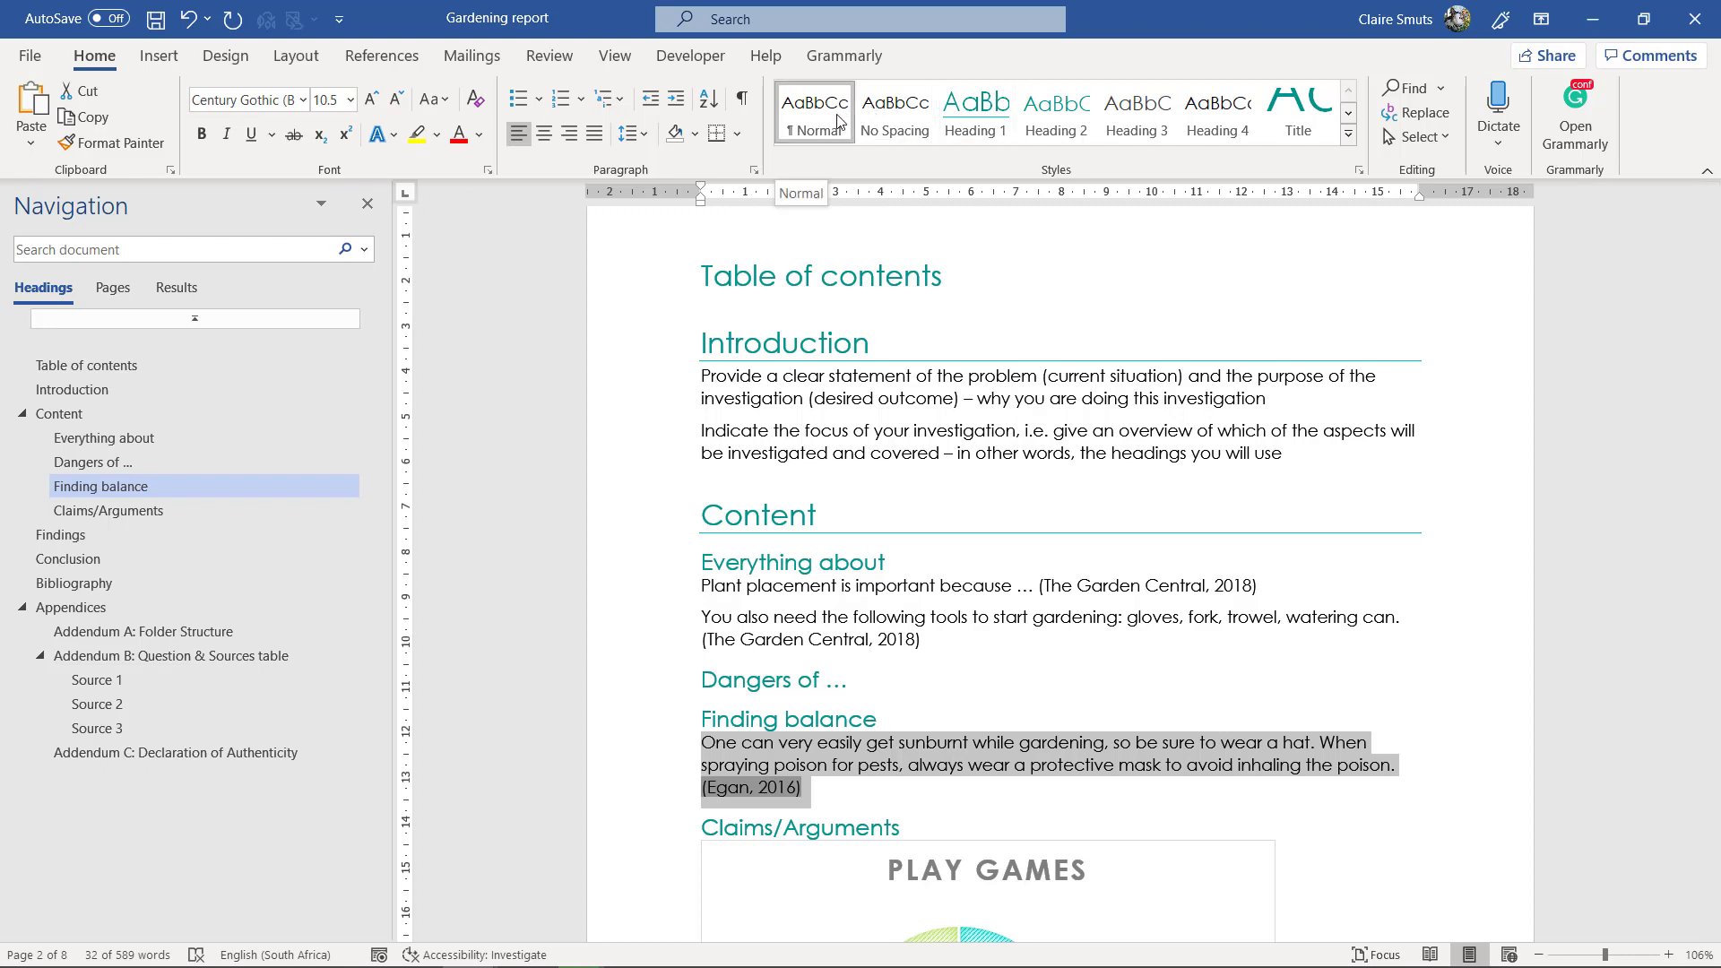
{"action": "left_click_drag", "start_coordinate": [659, 380], "coordinate": [658, 459]}
{"action": "left_click_drag", "start_coordinate": [658, 587], "coordinate": [656, 645], "text": "ctrl"}
{"action": "left_click_drag", "start_coordinate": [669, 746], "coordinate": [670, 788], "text": "ctrl"}
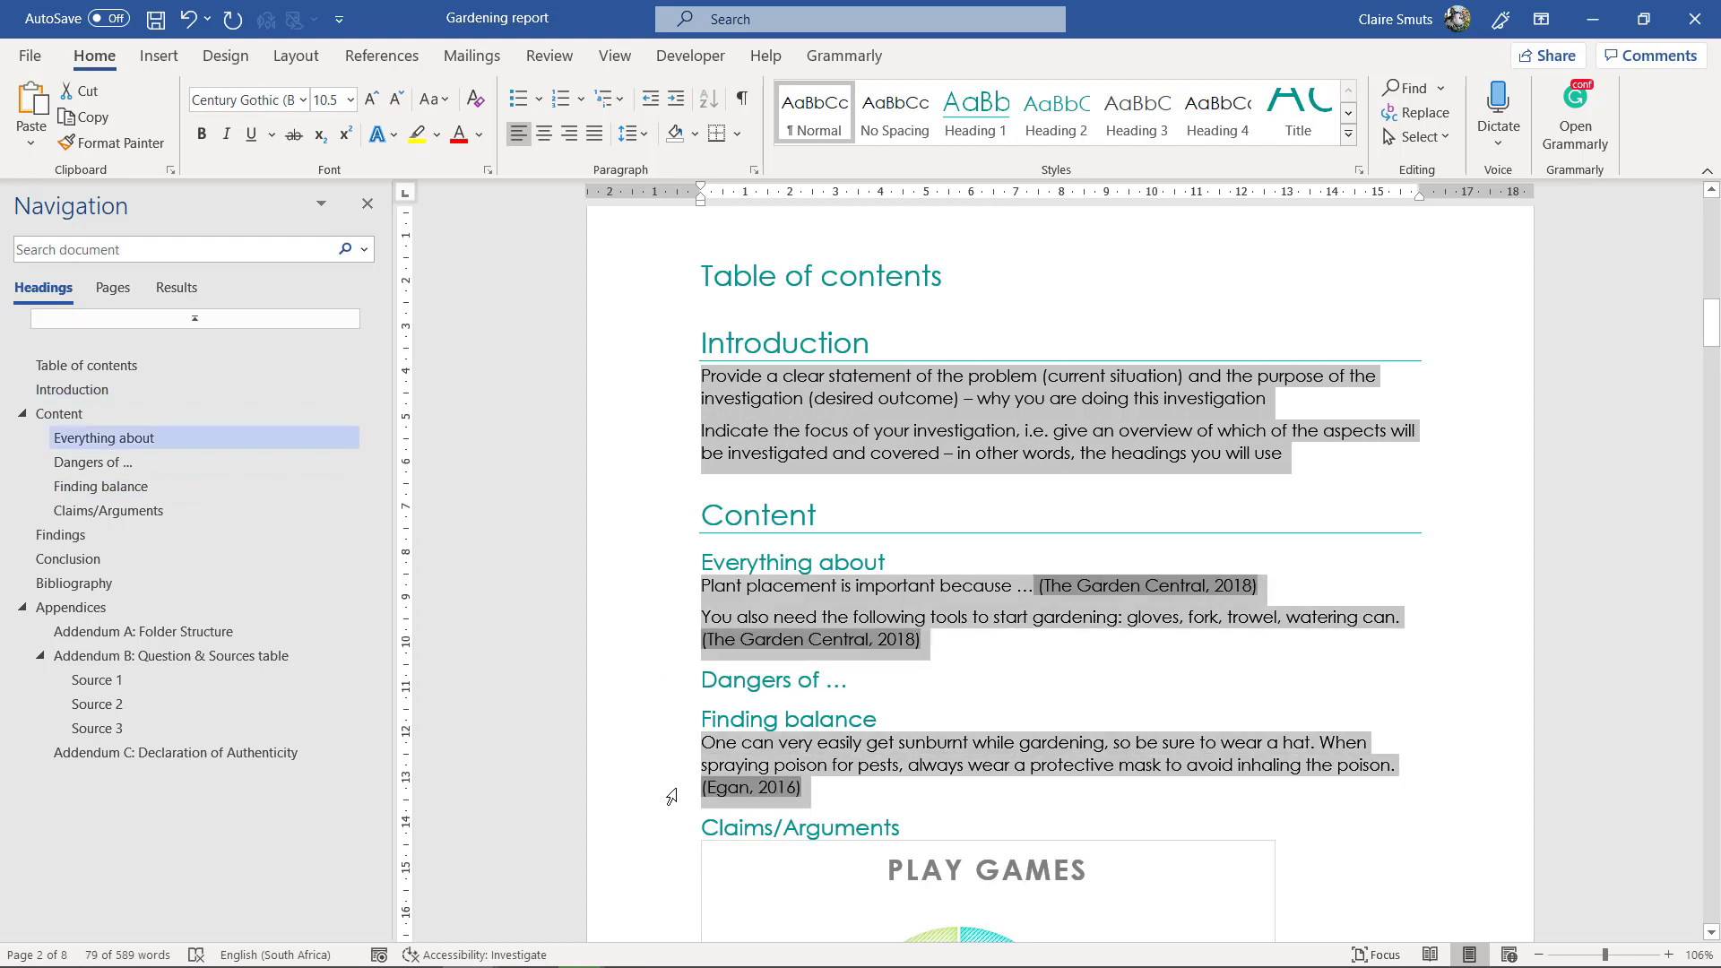
{"action": "left_click", "coordinate": [828, 111]}
{"action": "left_click", "coordinate": [1068, 410]}
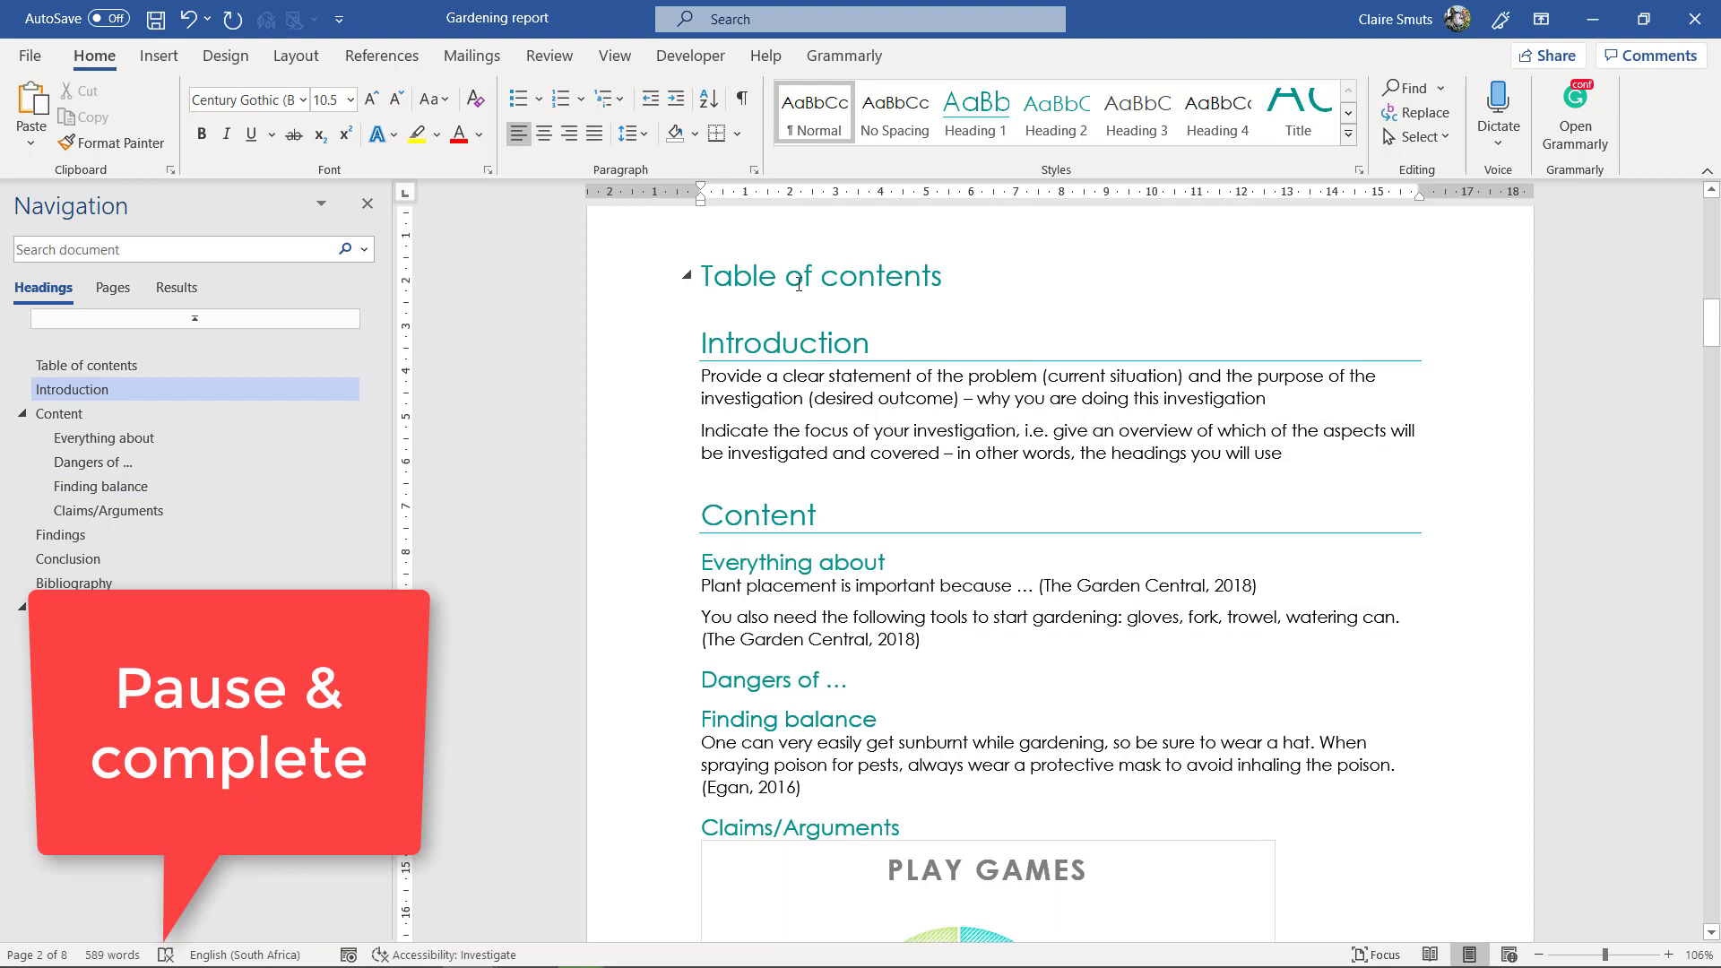
{"action": "left_click", "coordinate": [741, 354]}
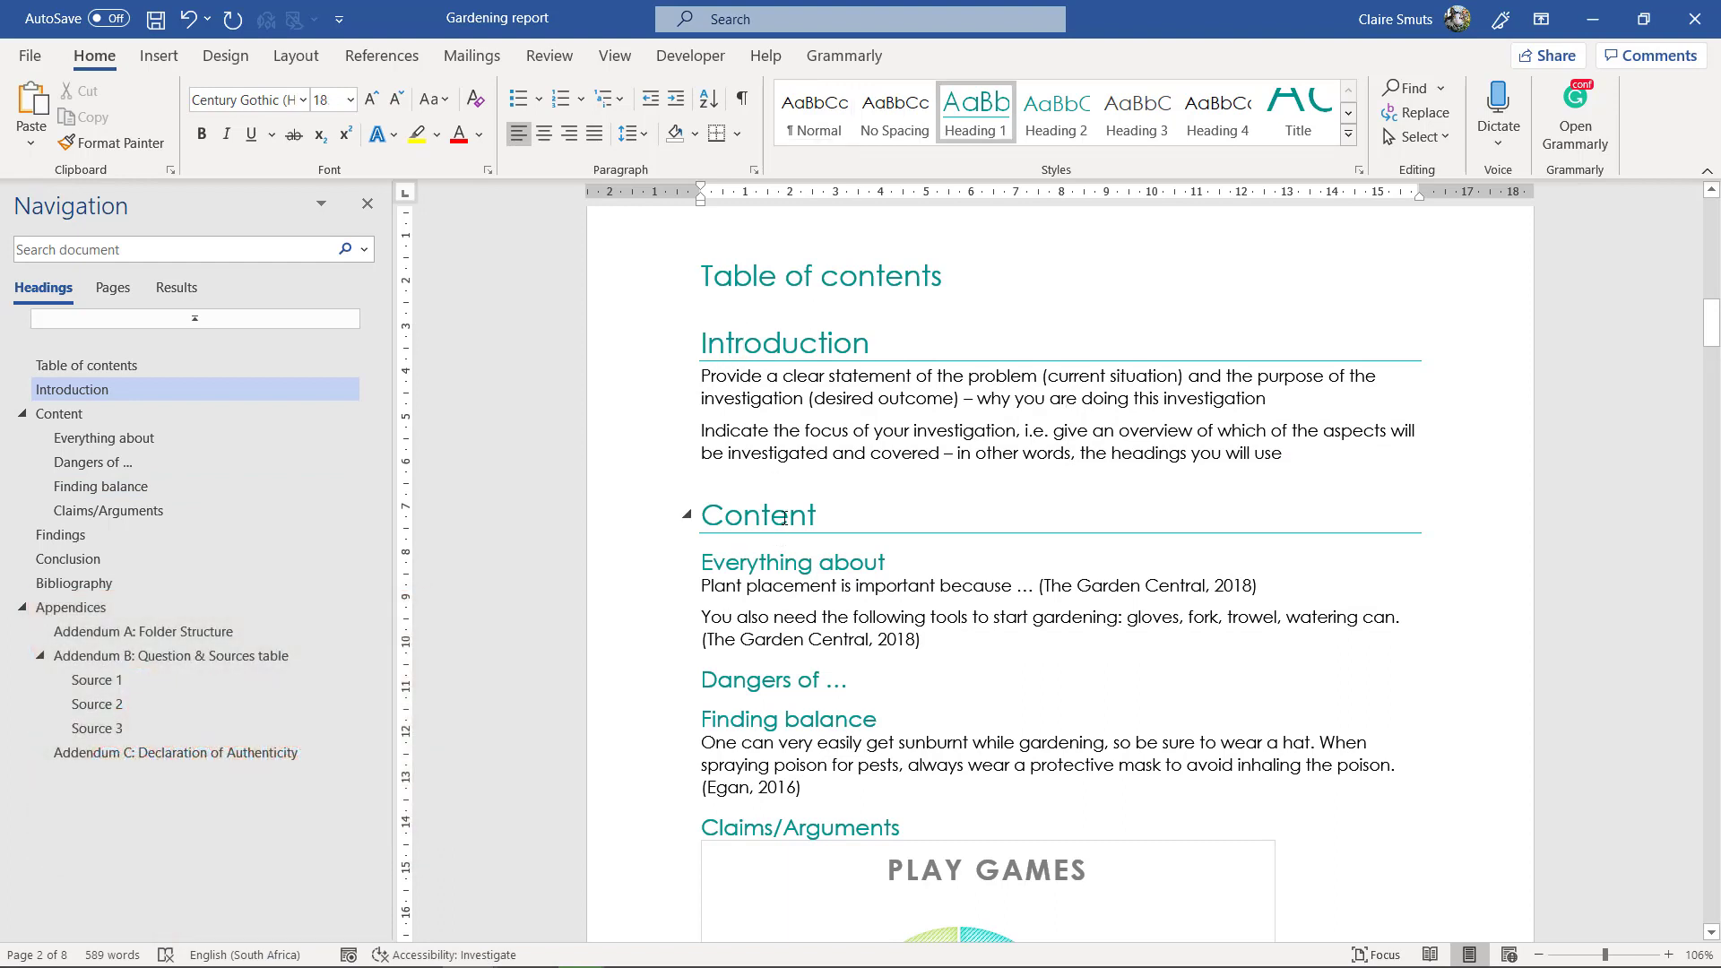
{"action": "left_click", "coordinate": [789, 514]}
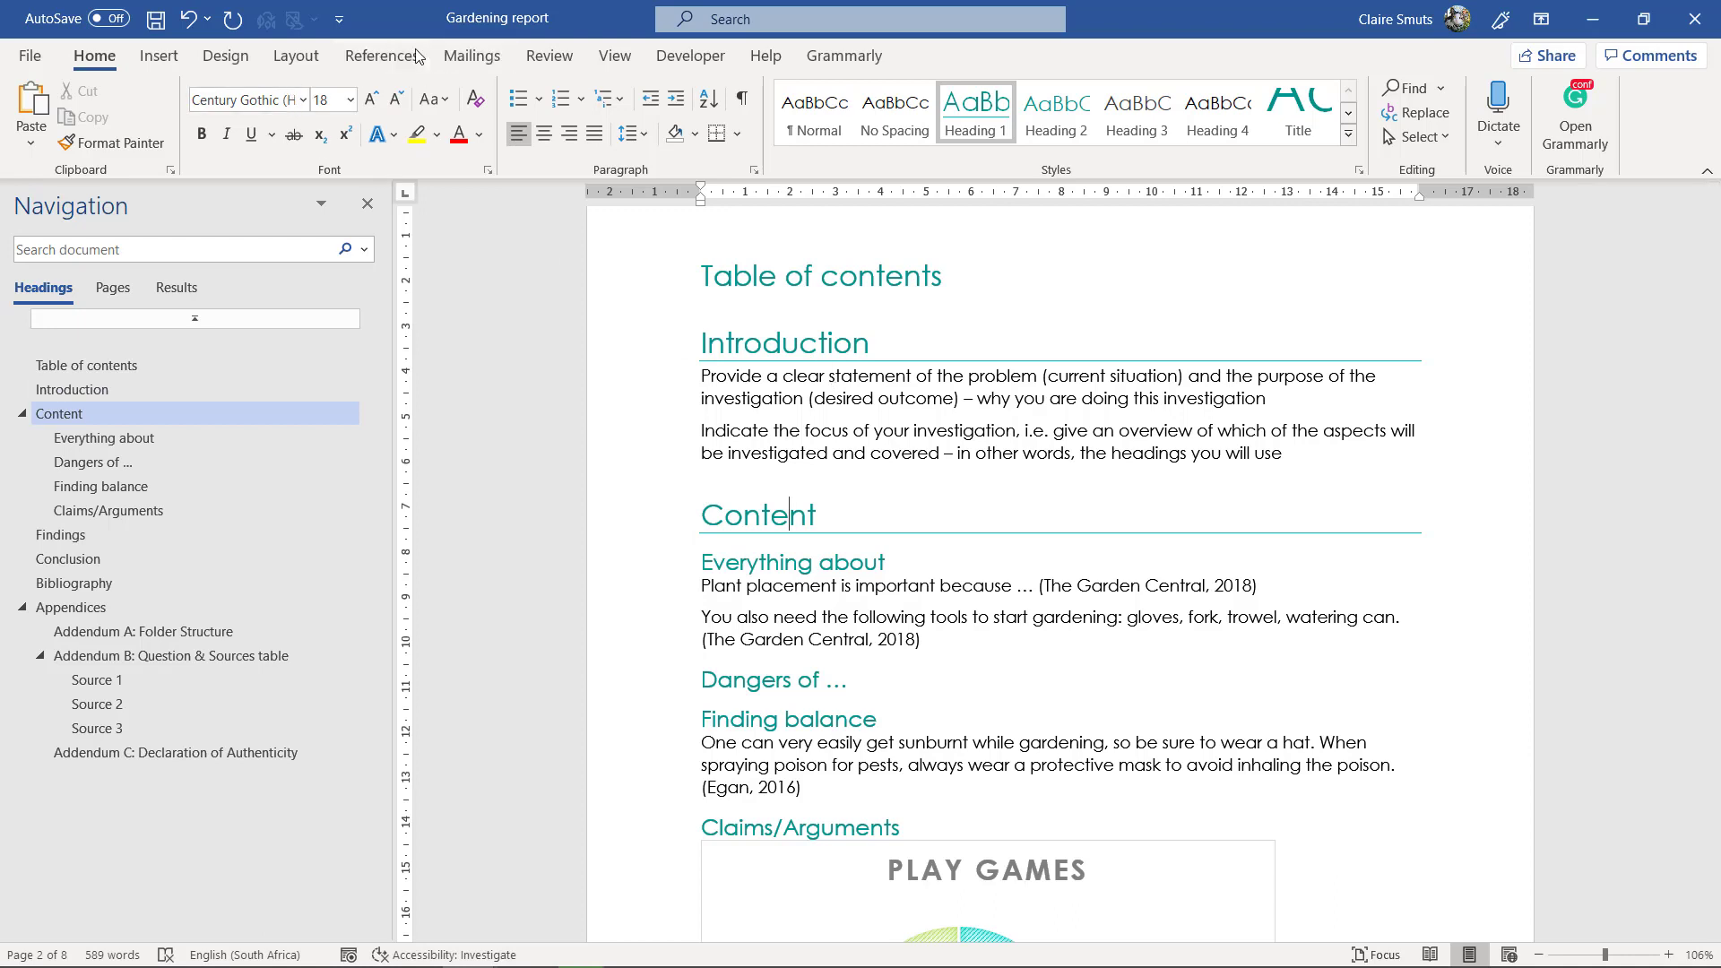
{"action": "left_click", "coordinate": [249, 65]}
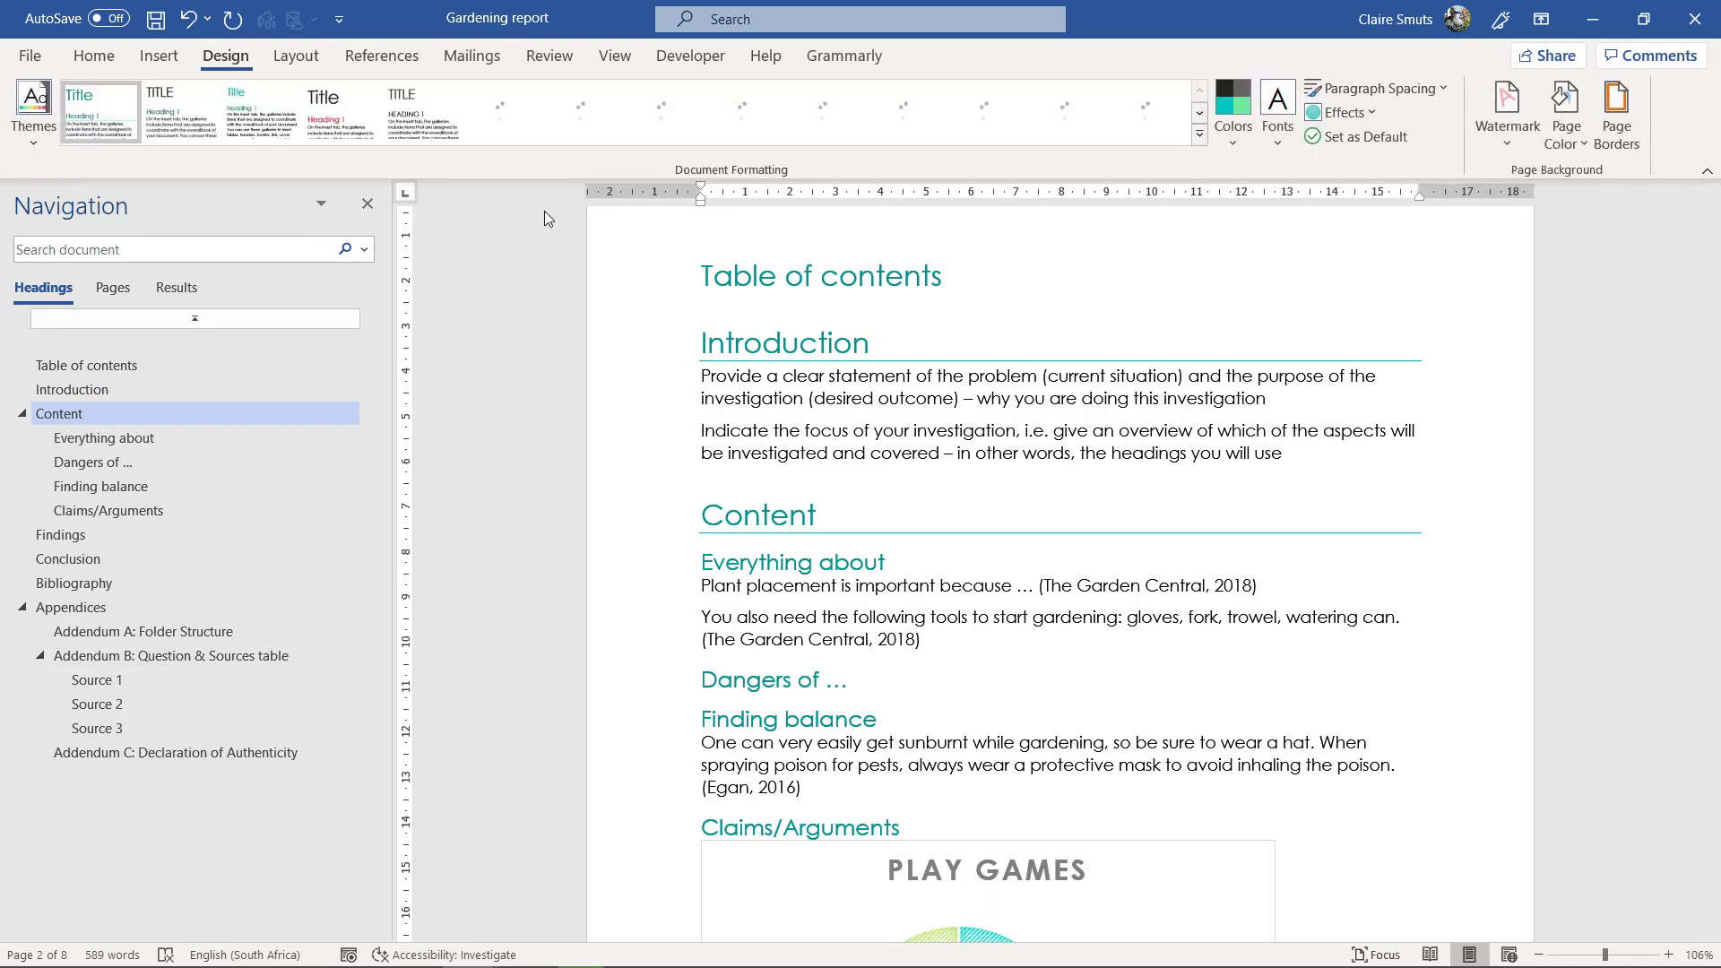
{"action": "left_click", "coordinate": [1284, 140]}
{"action": "left_click", "coordinate": [1283, 138]}
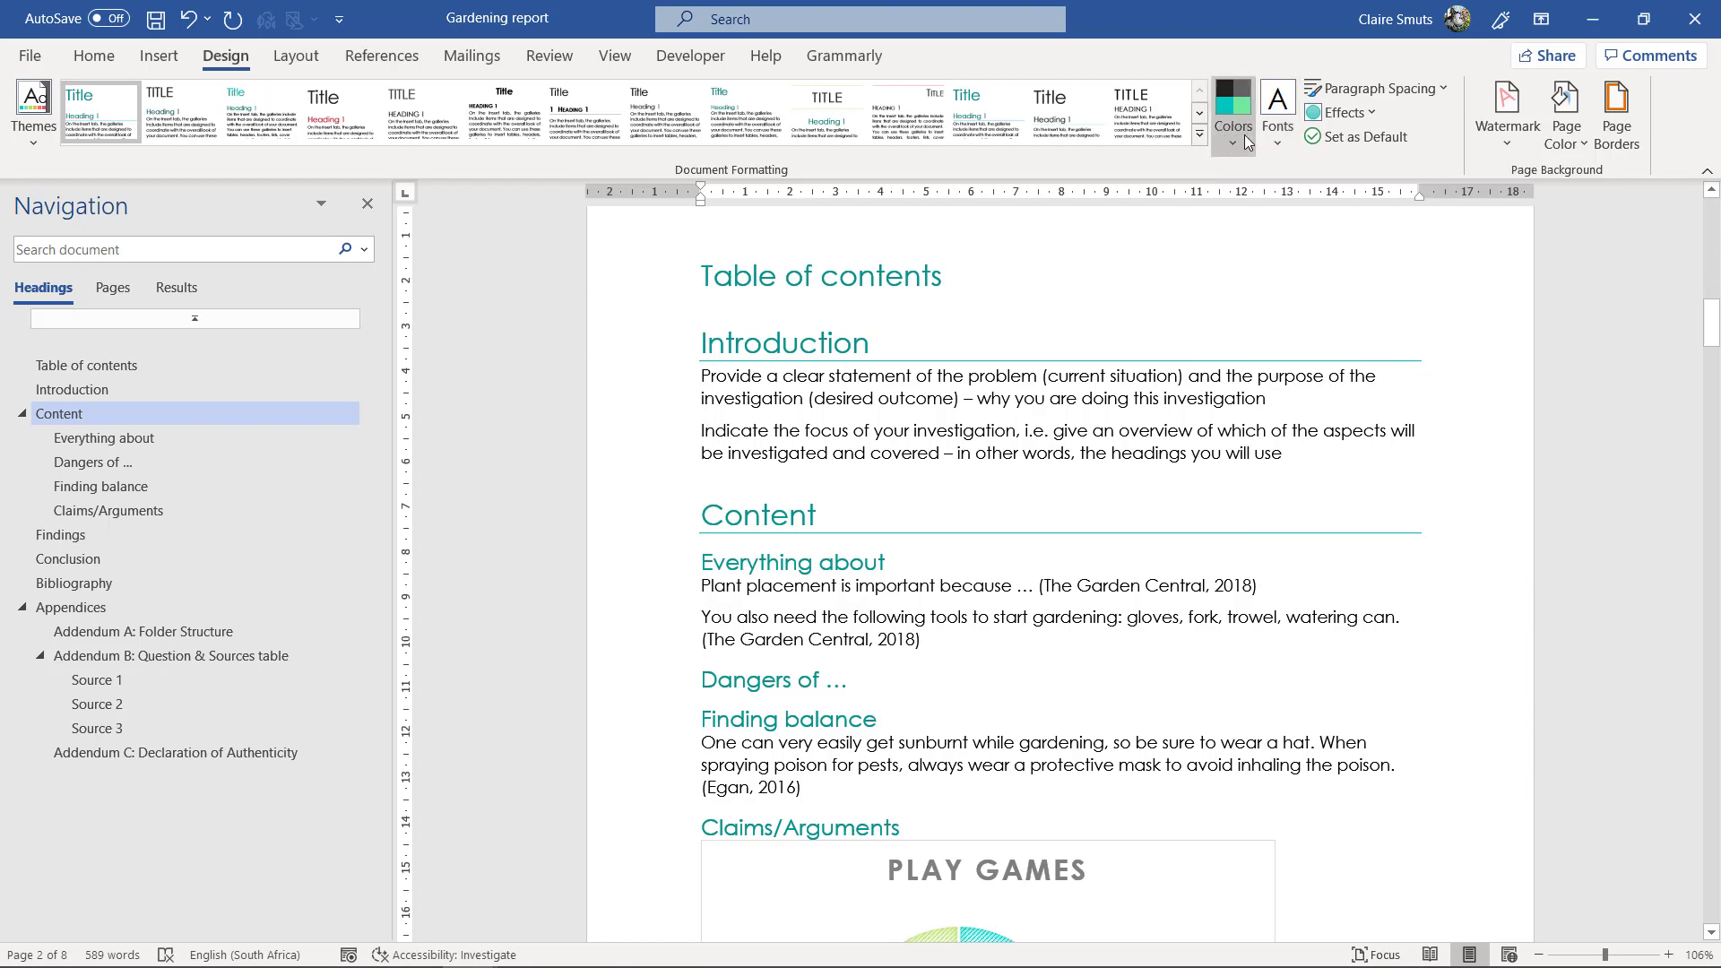
{"action": "left_click", "coordinate": [1246, 140]}
{"action": "left_click", "coordinate": [1152, 258]}
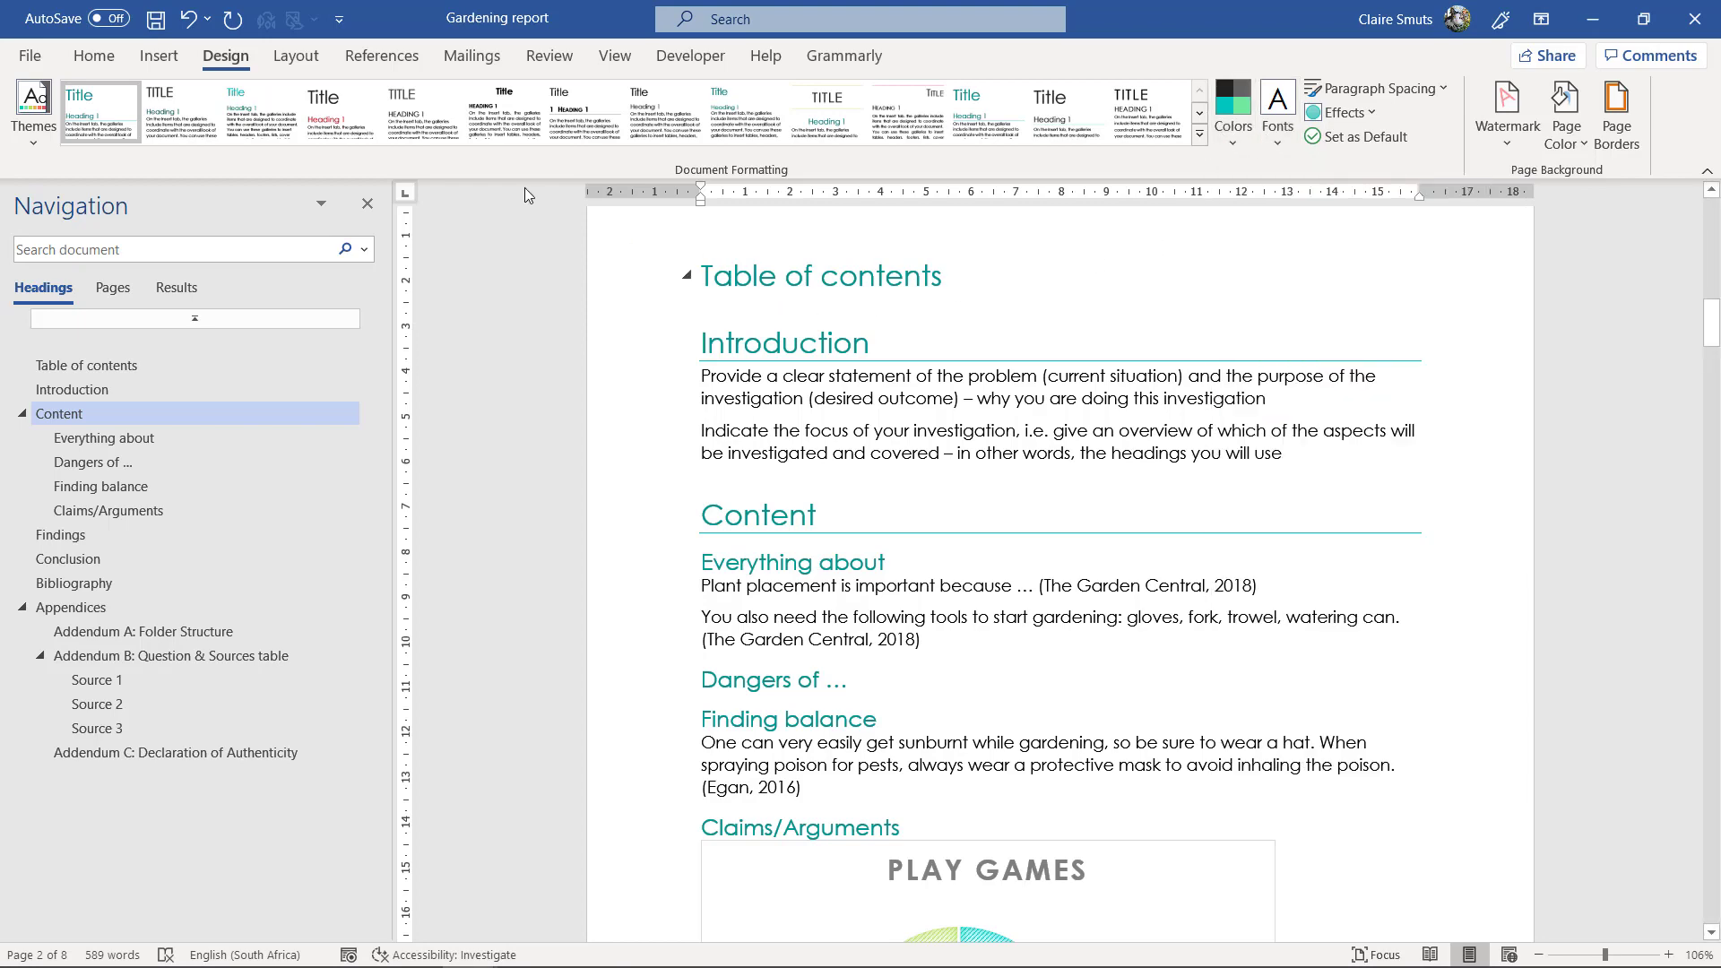
{"action": "left_click", "coordinate": [94, 55]}
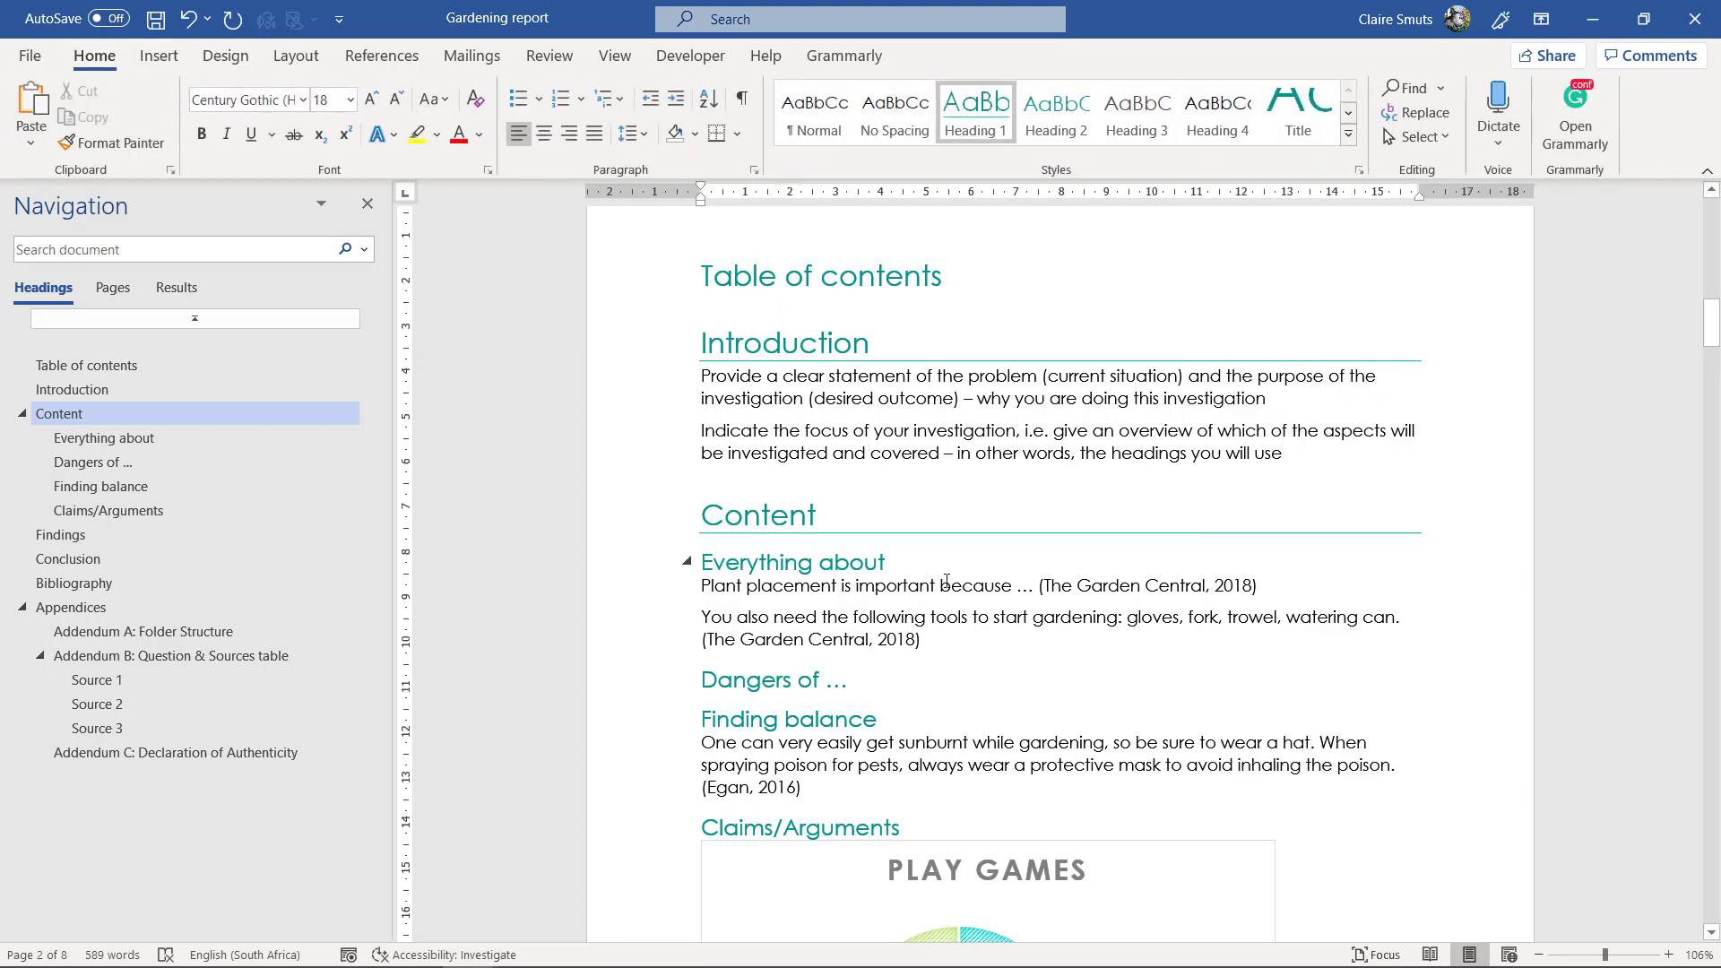
Step: Jump to Addendum A: Folder Structure and select the Question & Sources table header row
{"action": "left_click", "coordinate": [160, 615]}
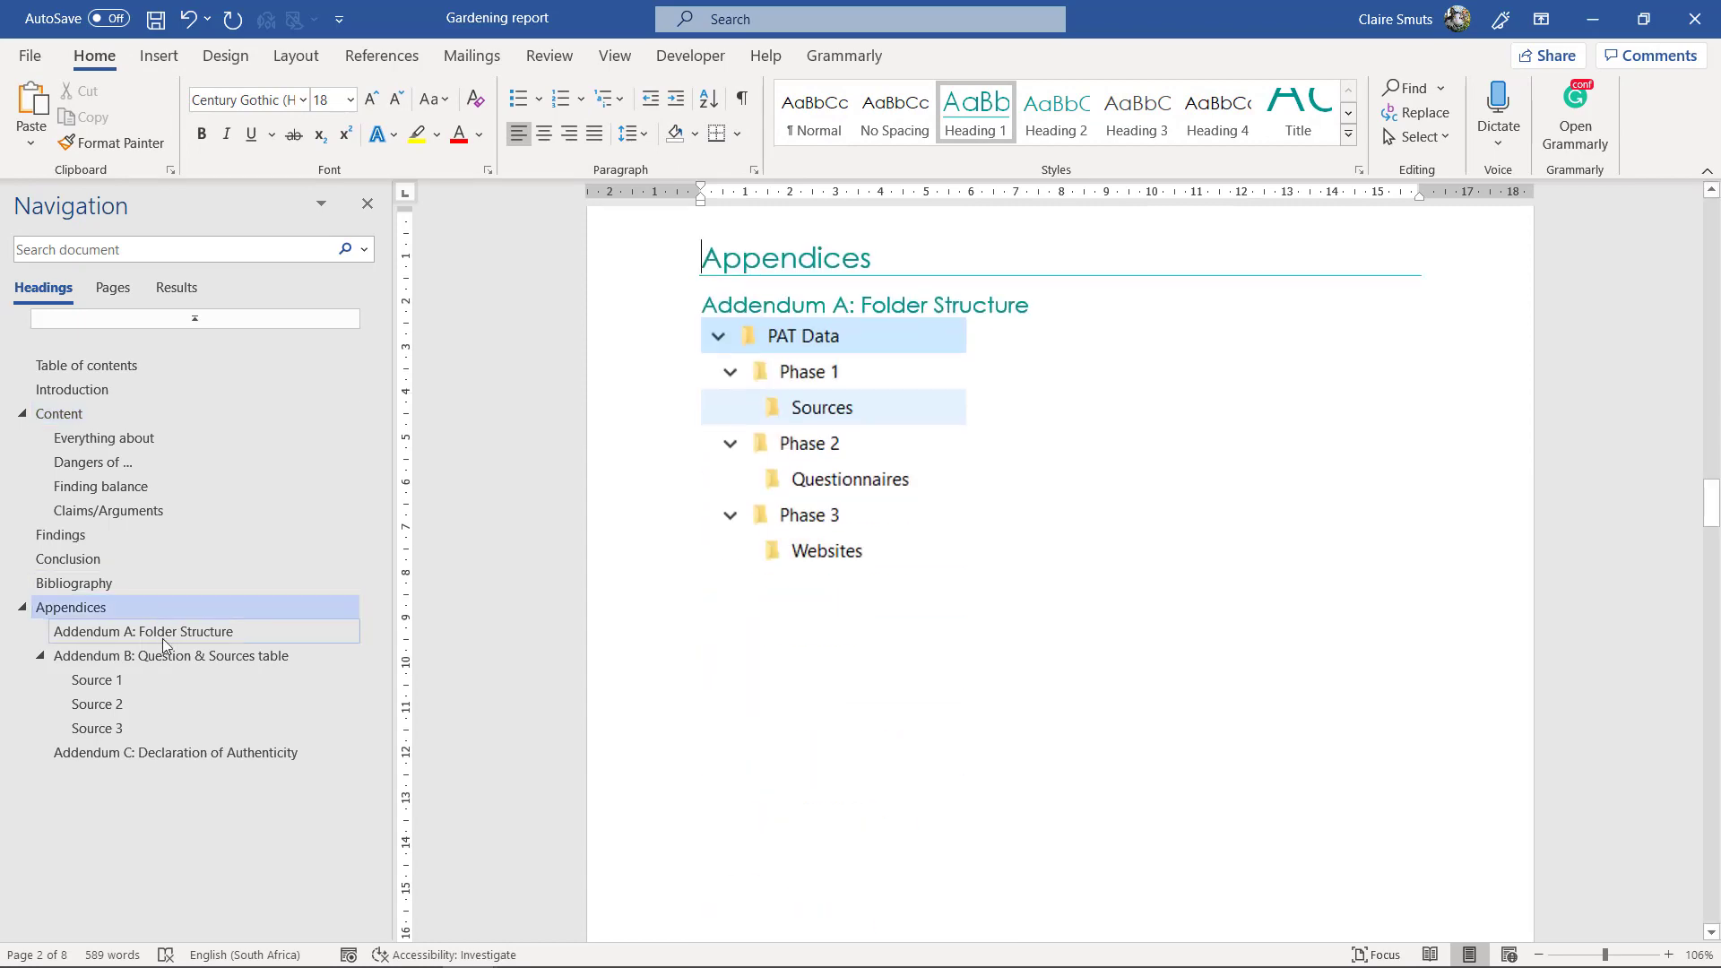
{"action": "left_click", "coordinate": [237, 636]}
{"action": "scroll", "coordinate": [603, 603], "scroll_direction": "down", "scroll_amount": 15}
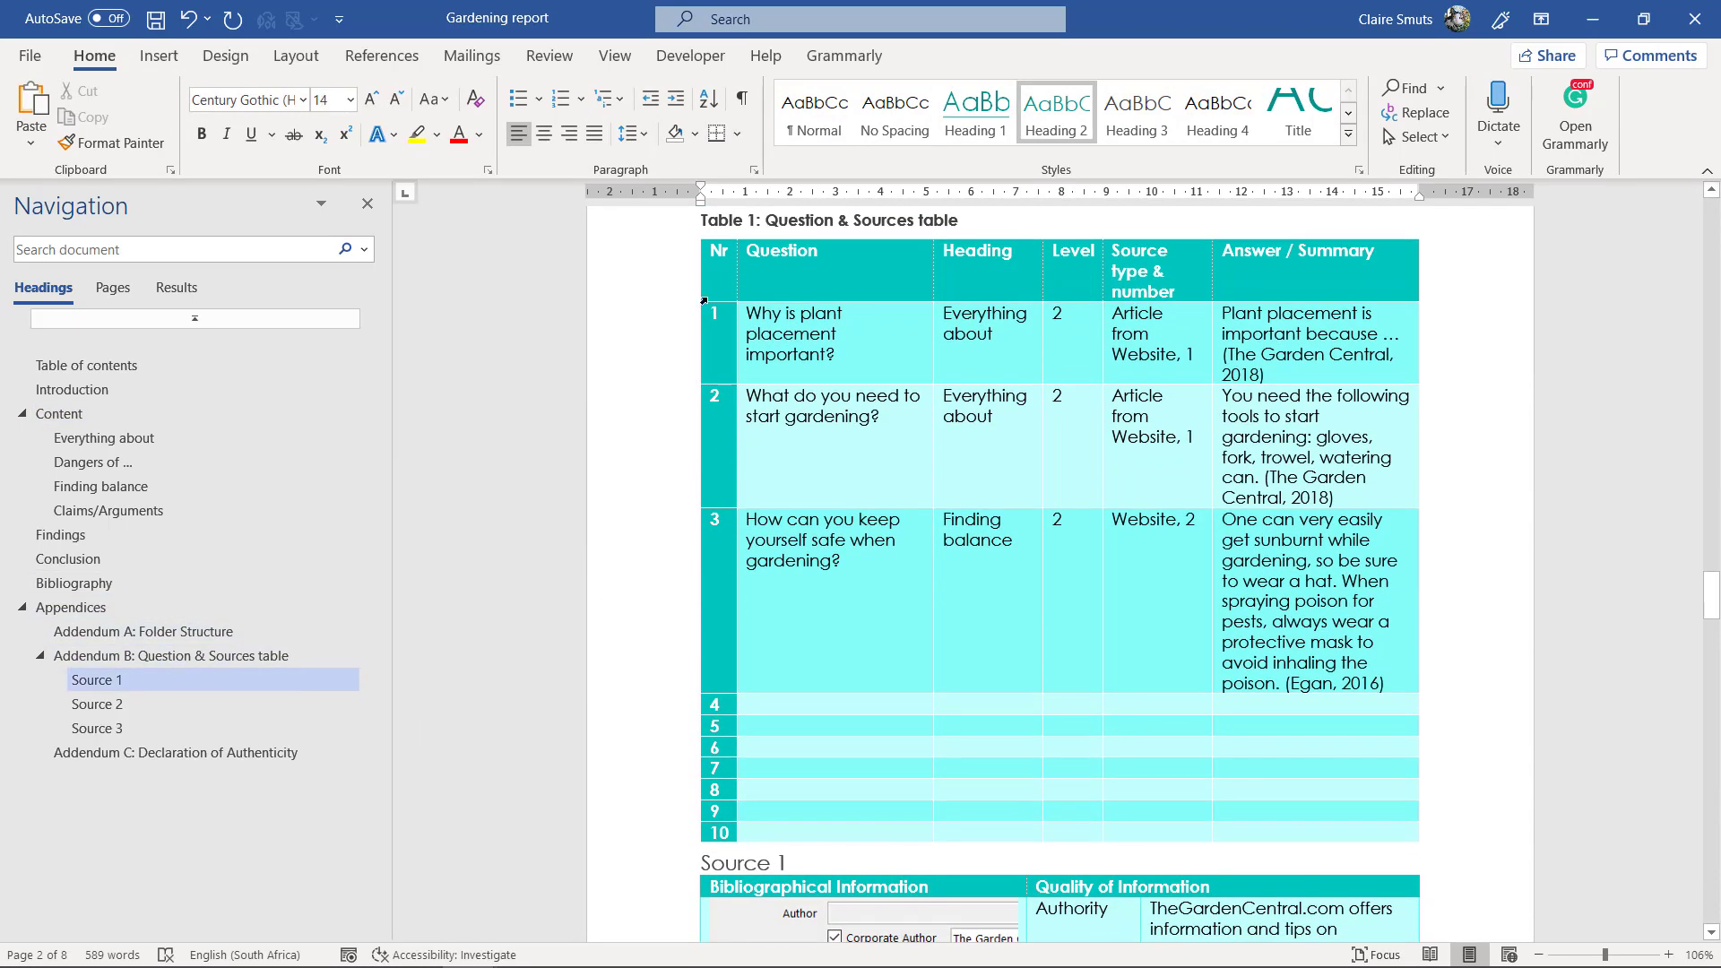
{"action": "left_click_drag", "start_coordinate": [720, 273], "coordinate": [1398, 269]}
Step: Check the Table Design options, then return to the Home commands with the cursor in the header row
{"action": "left_click", "coordinate": [985, 59]}
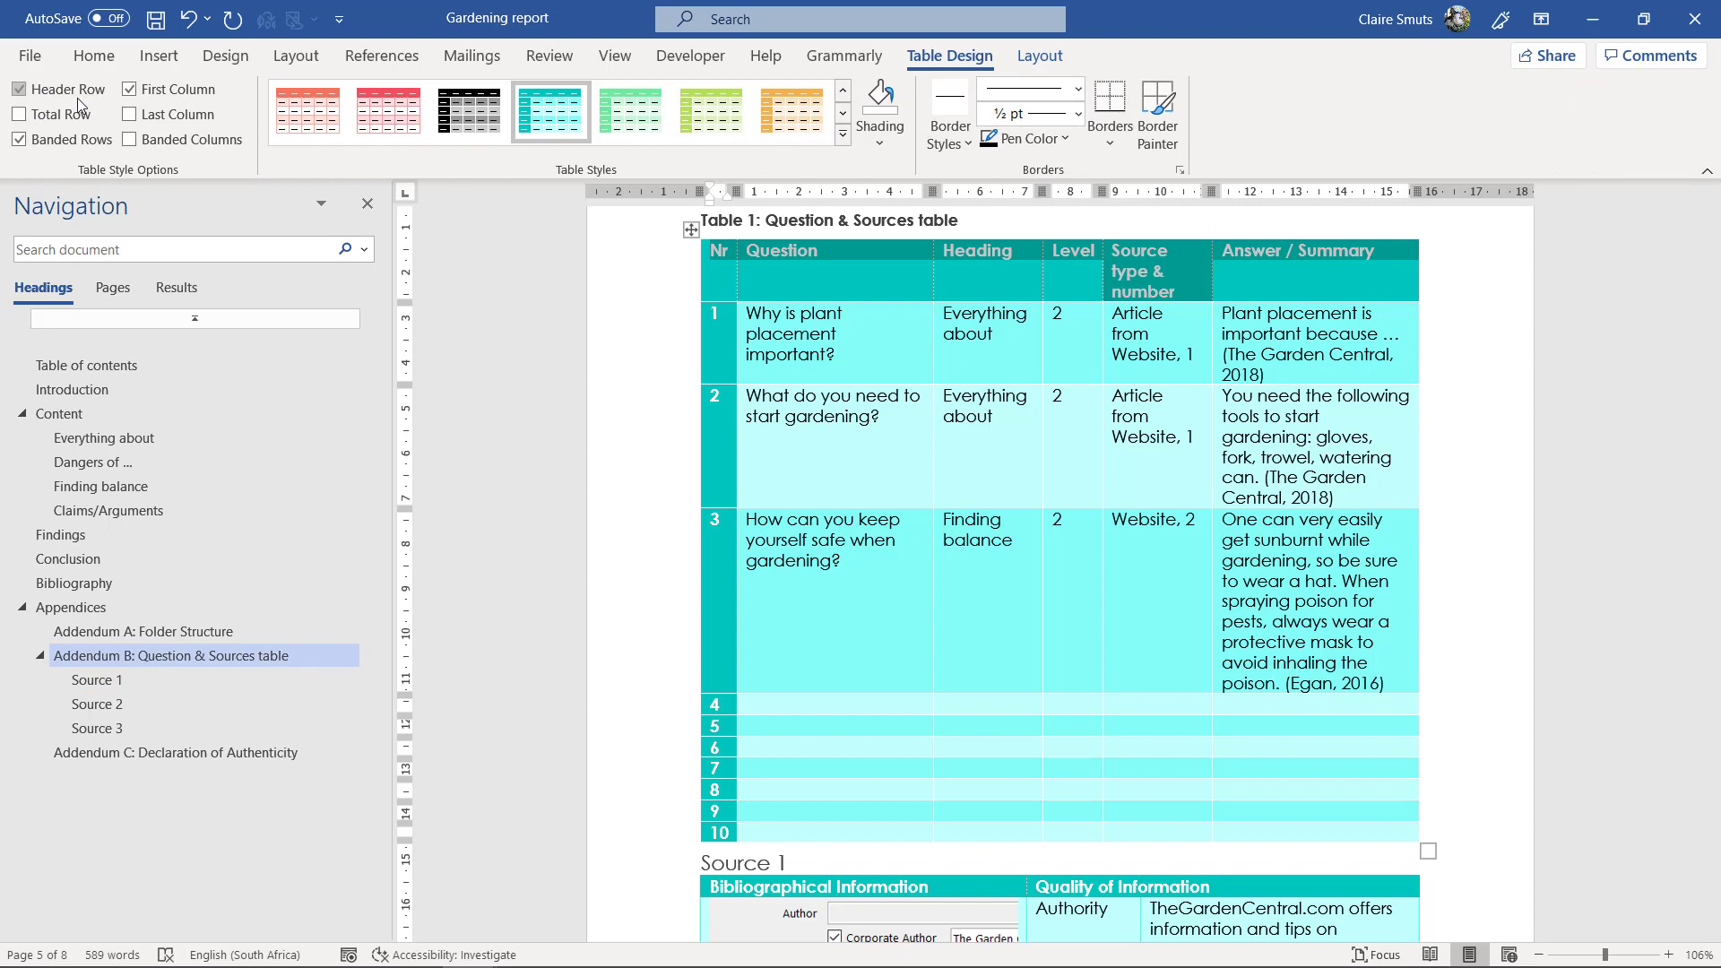
{"action": "left_click", "coordinate": [824, 279]}
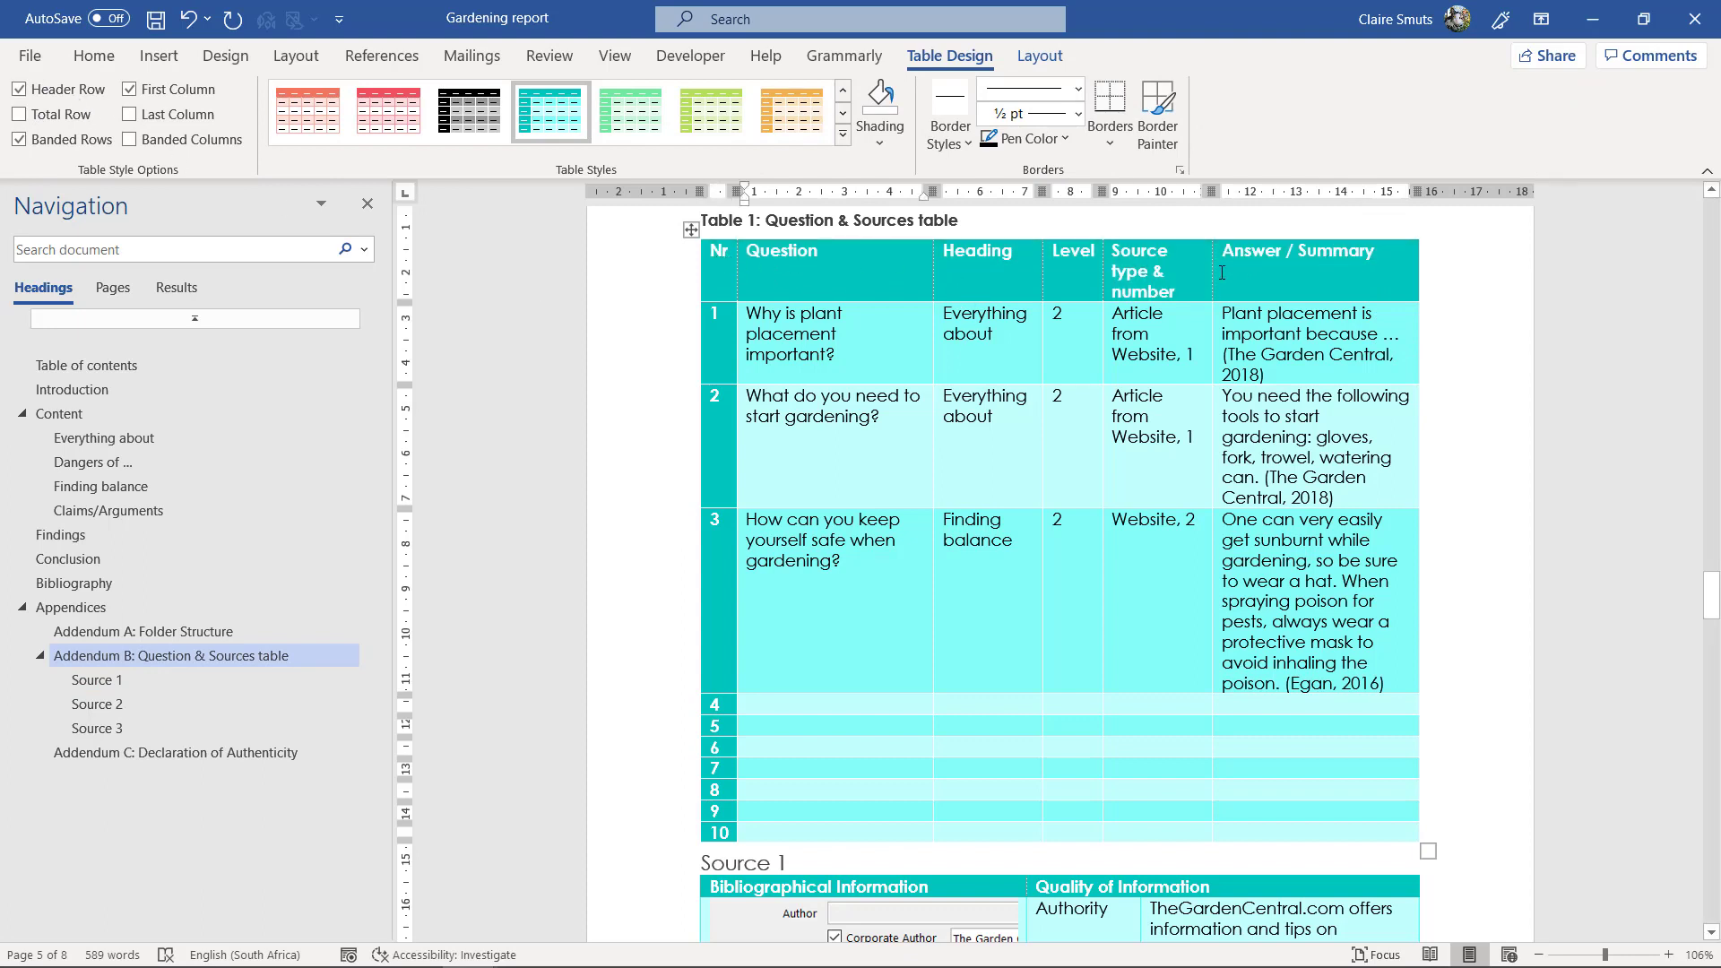
{"action": "left_click", "coordinate": [1182, 275]}
{"action": "scroll", "coordinate": [1154, 52], "scroll_direction": "up", "scroll_amount": 11}
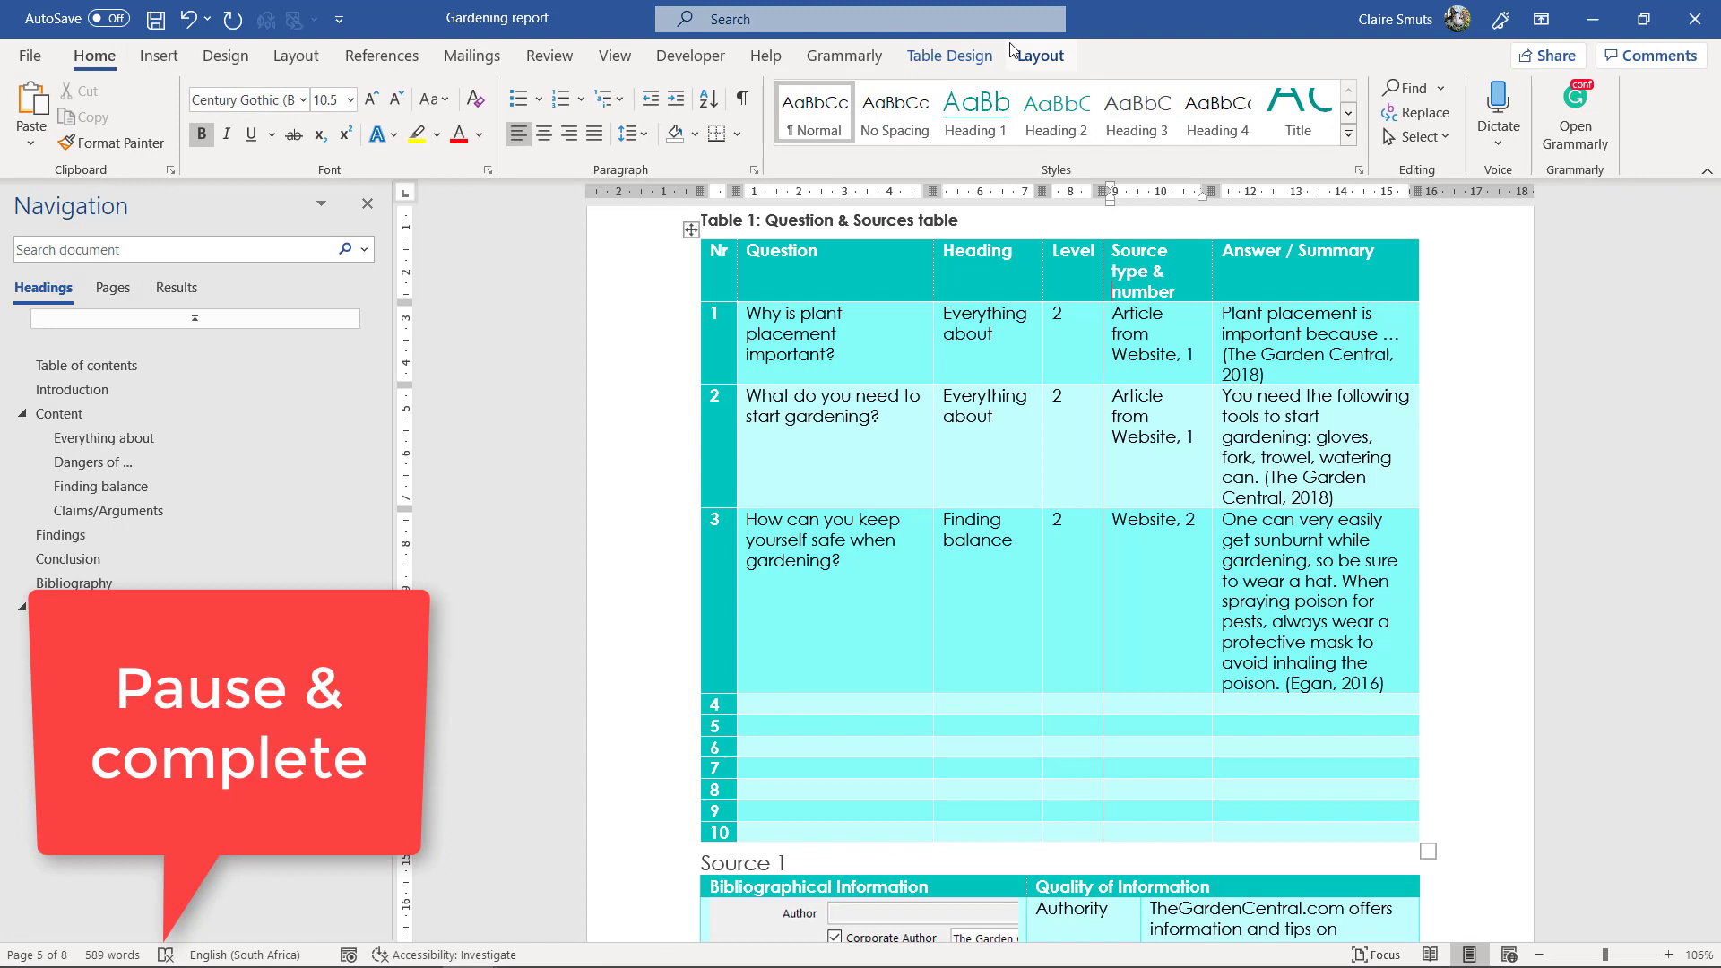
{"action": "left_click", "coordinate": [1541, 291]}
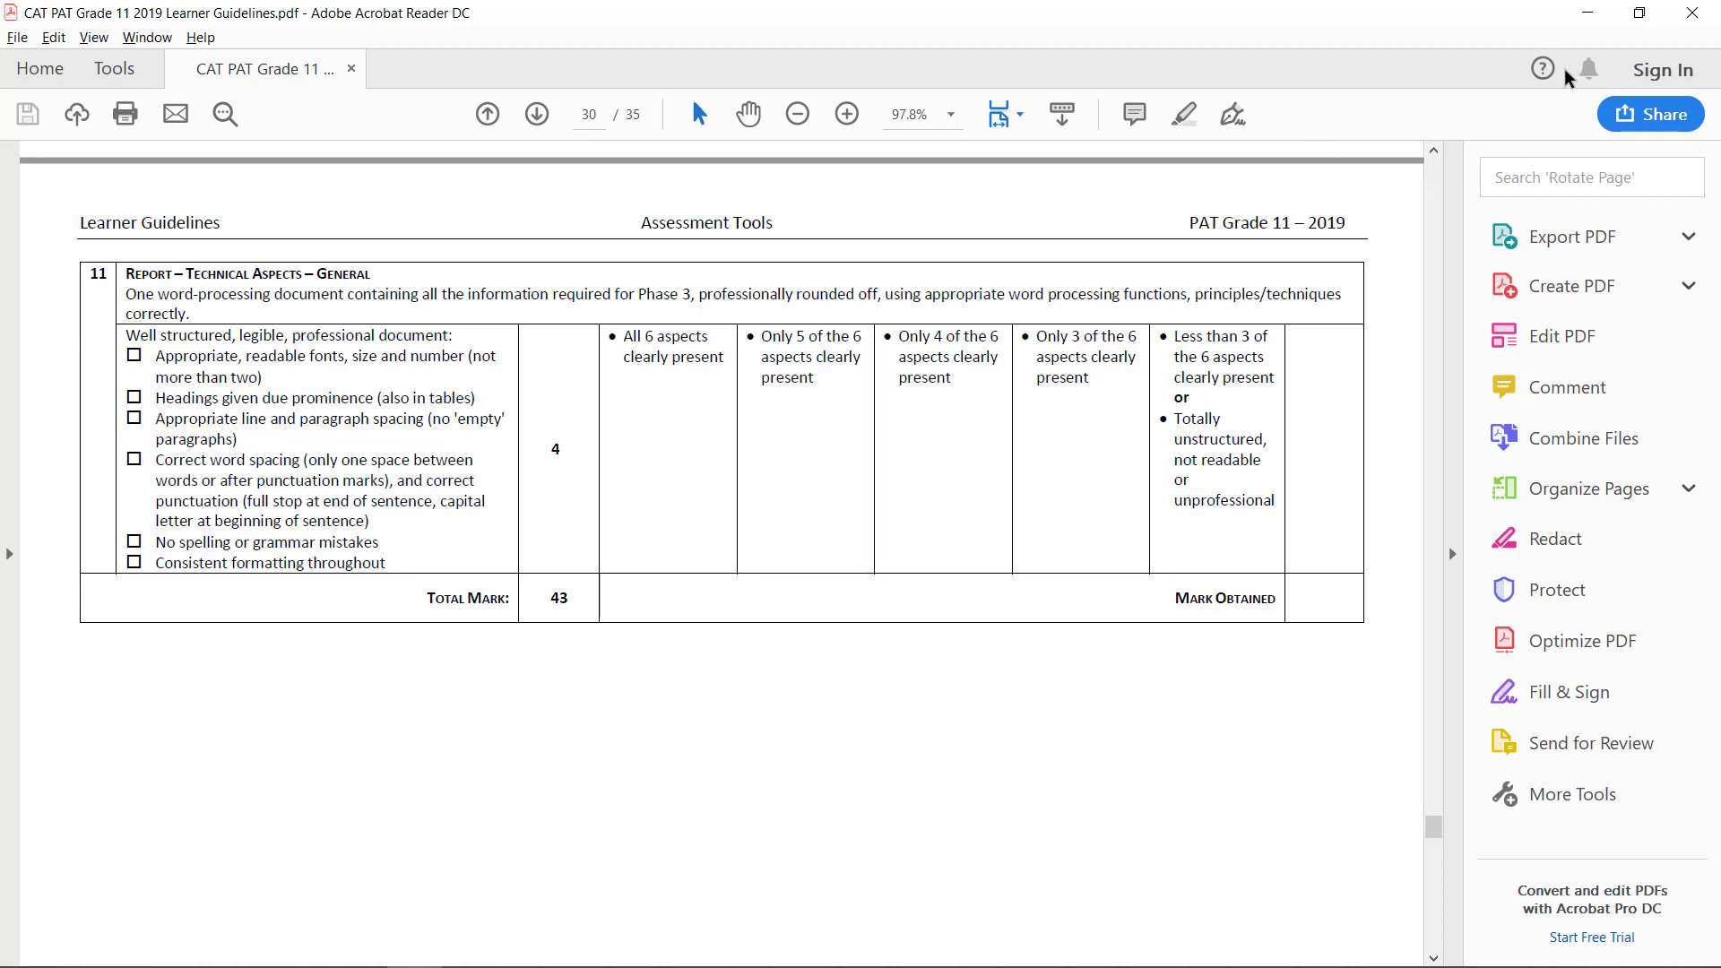
Step: Return to the report and turn on Show/Hide ¶ formatting marks
{"action": "left_click", "coordinate": [1591, 14]}
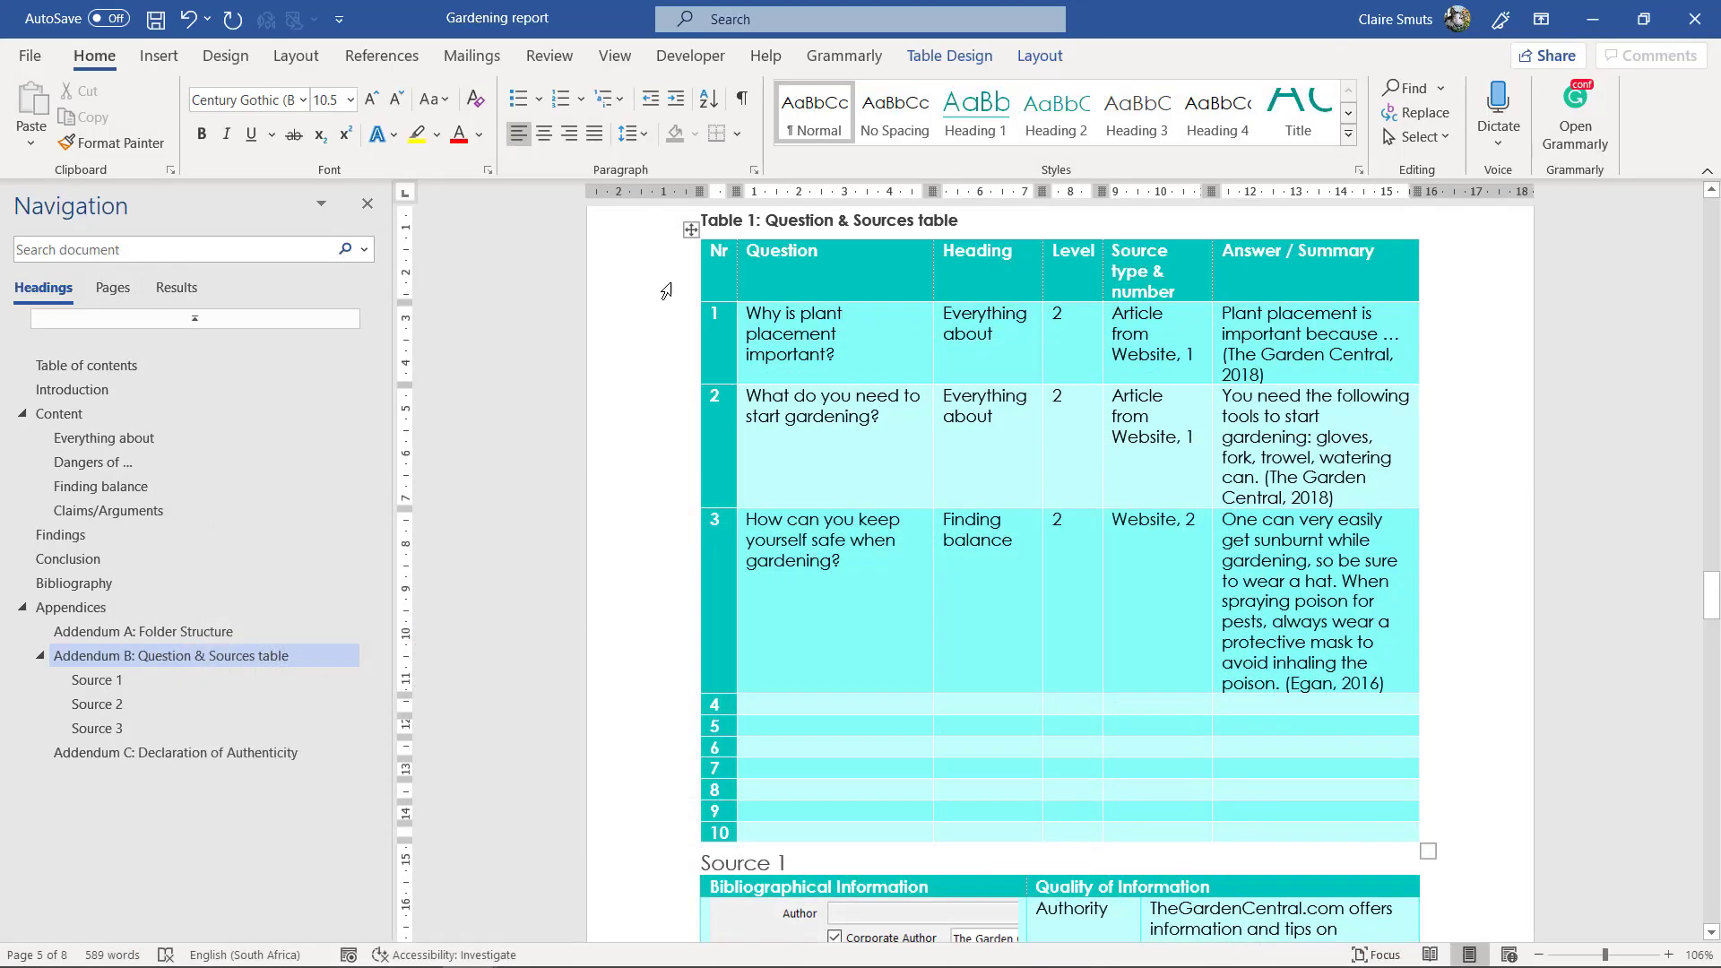
{"action": "left_click", "coordinate": [749, 99]}
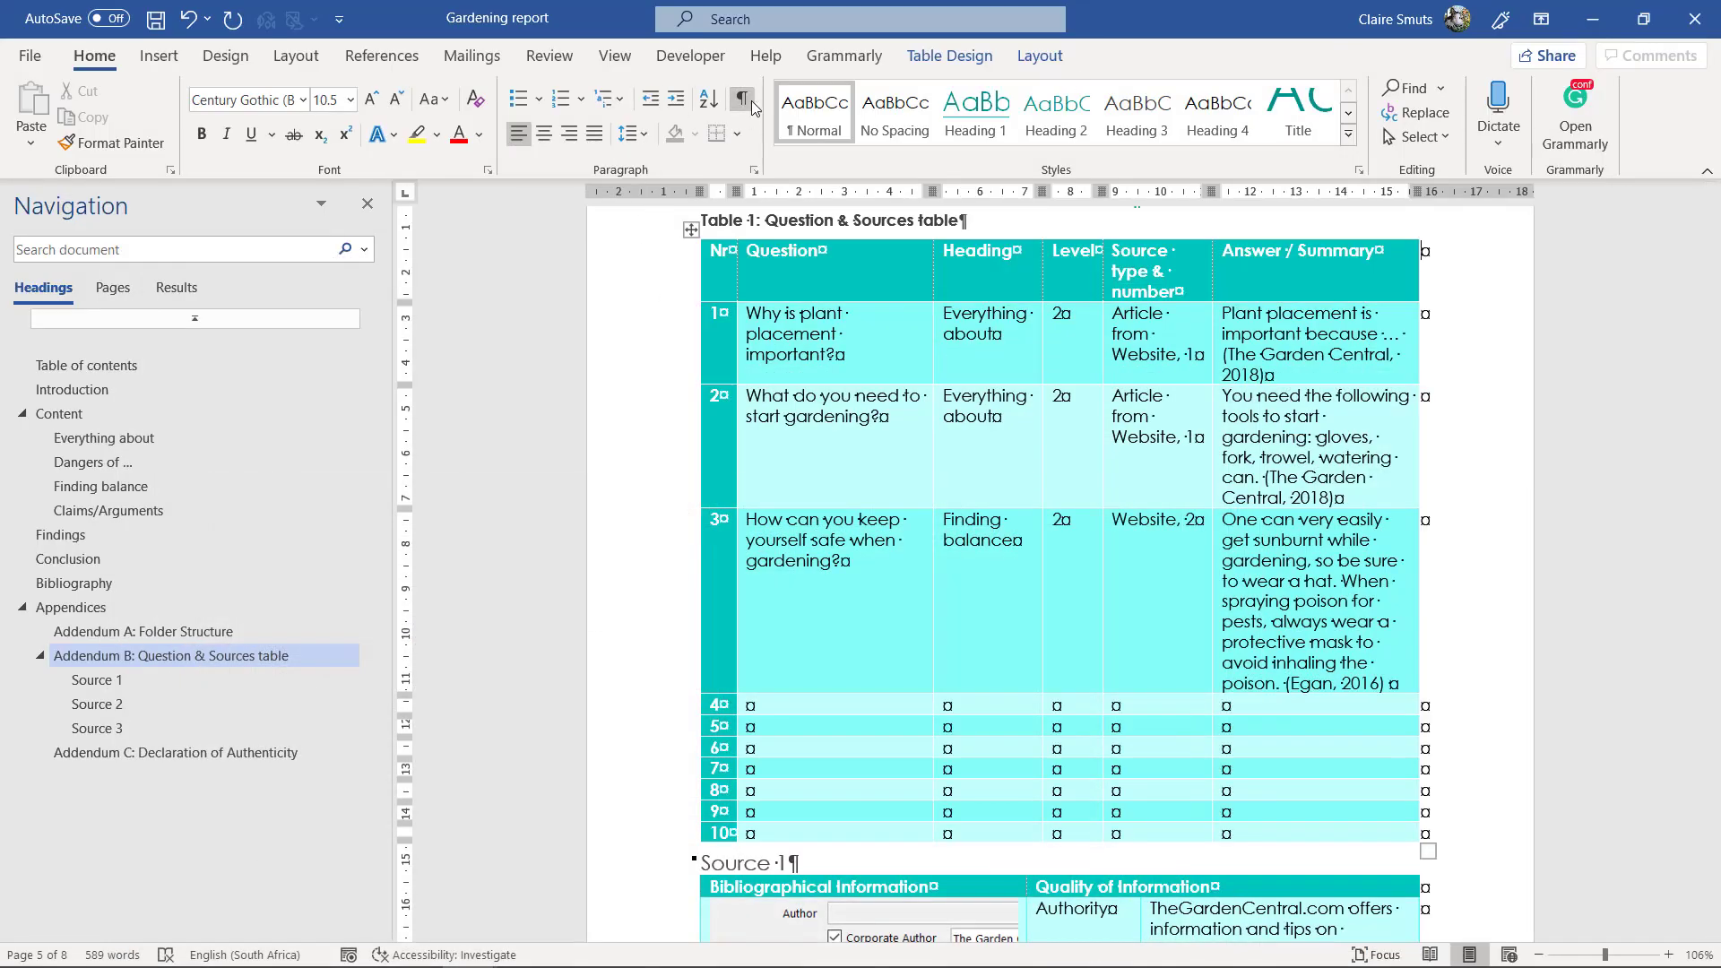
{"action": "scroll", "coordinate": [973, 620], "scroll_direction": "up", "scroll_amount": 5}
{"action": "left_click_drag", "start_coordinate": [964, 616], "coordinate": [970, 616]}
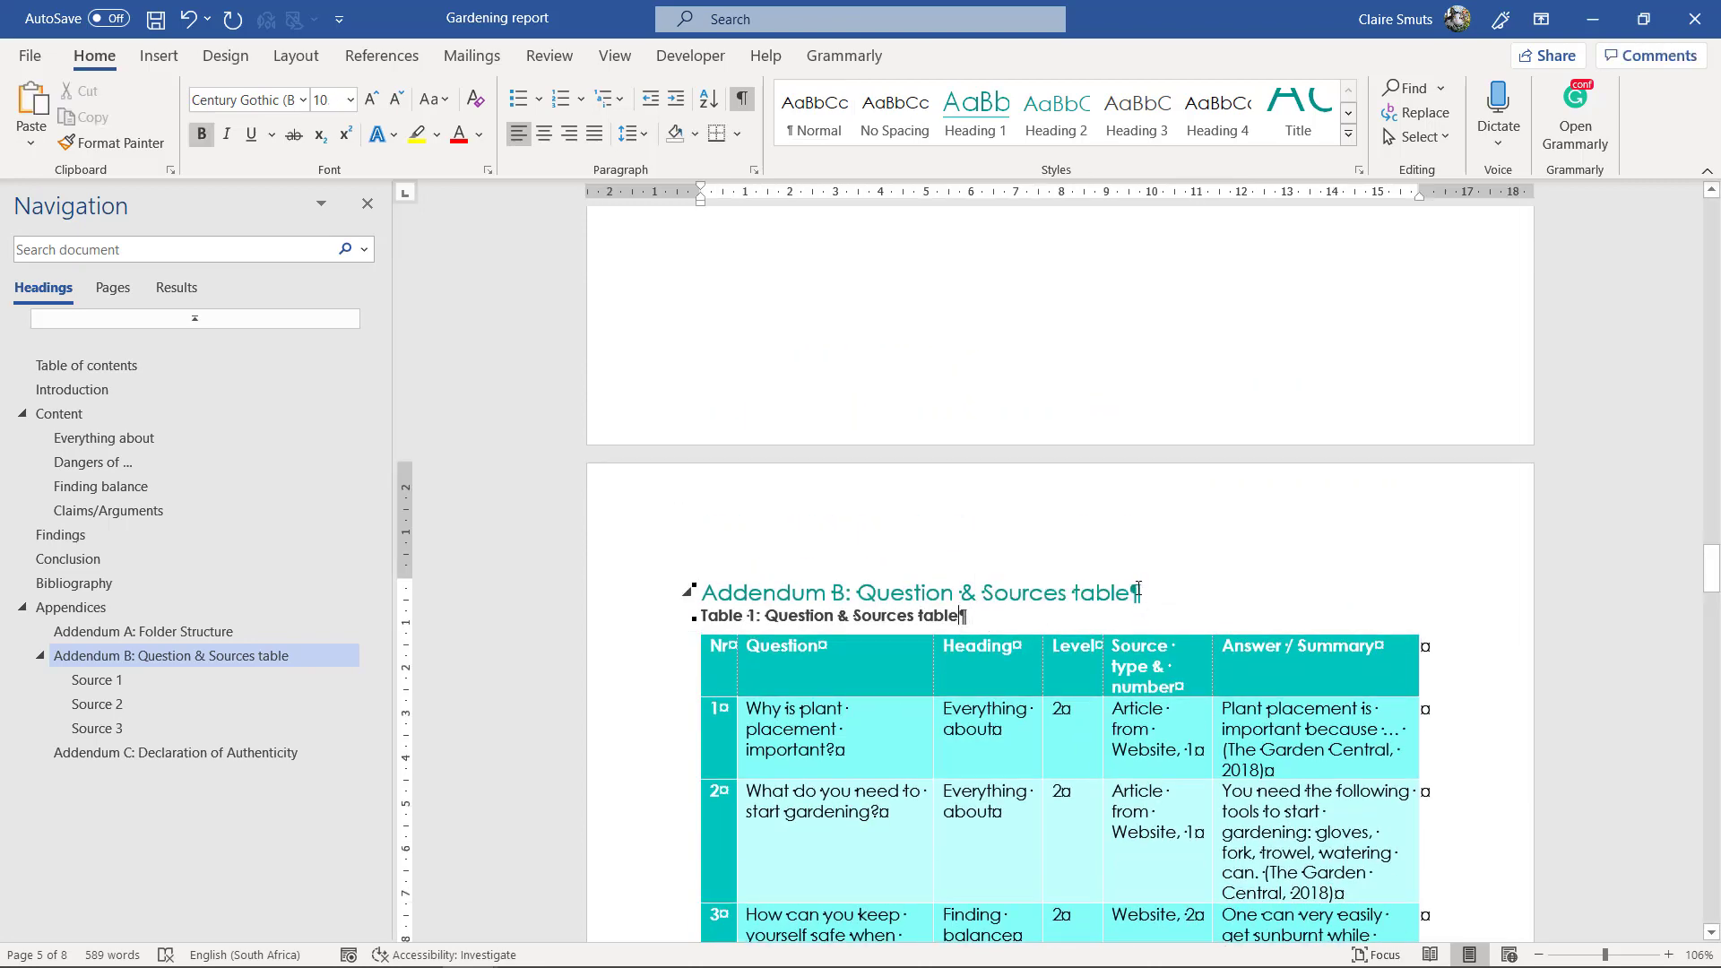
{"action": "key", "text": "Up"}
{"action": "key", "text": "Up"}
{"action": "scroll", "coordinate": [1149, 626], "scroll_direction": "up", "scroll_amount": 15}
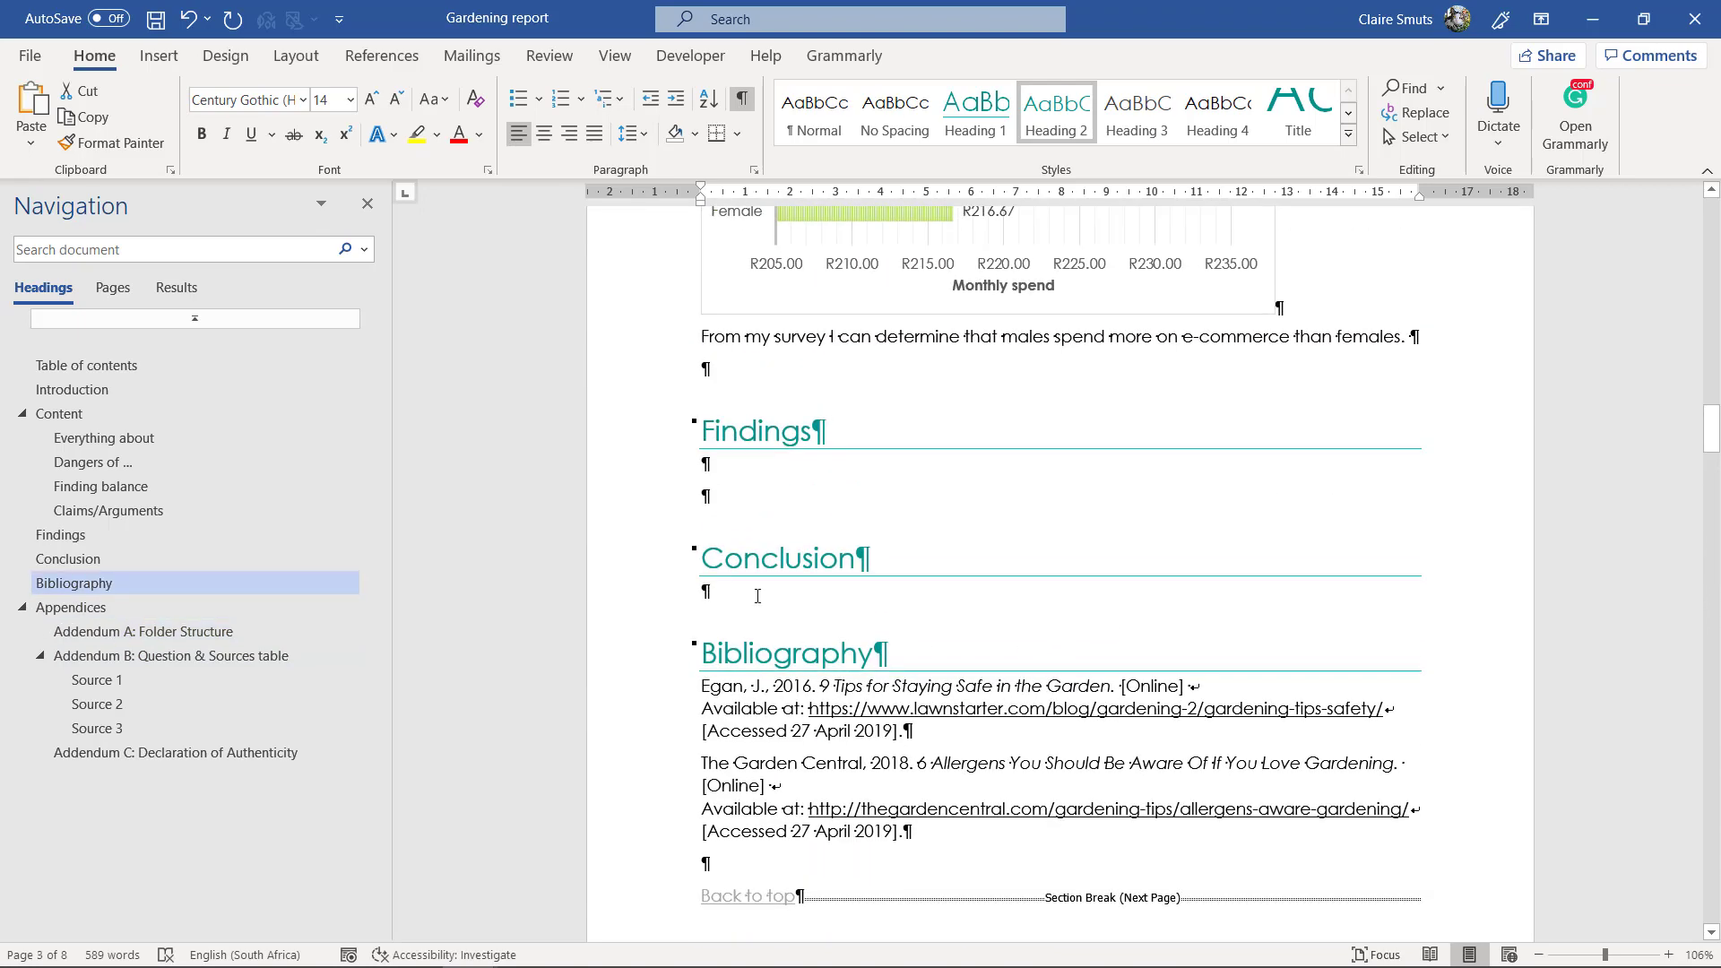
Step: Delete the empty paragraphs around Findings, under Conclusion, and above Back to top
{"action": "left_click", "coordinate": [758, 595]}
{"action": "left_click", "coordinate": [725, 465]}
{"action": "left_click", "coordinate": [780, 408]}
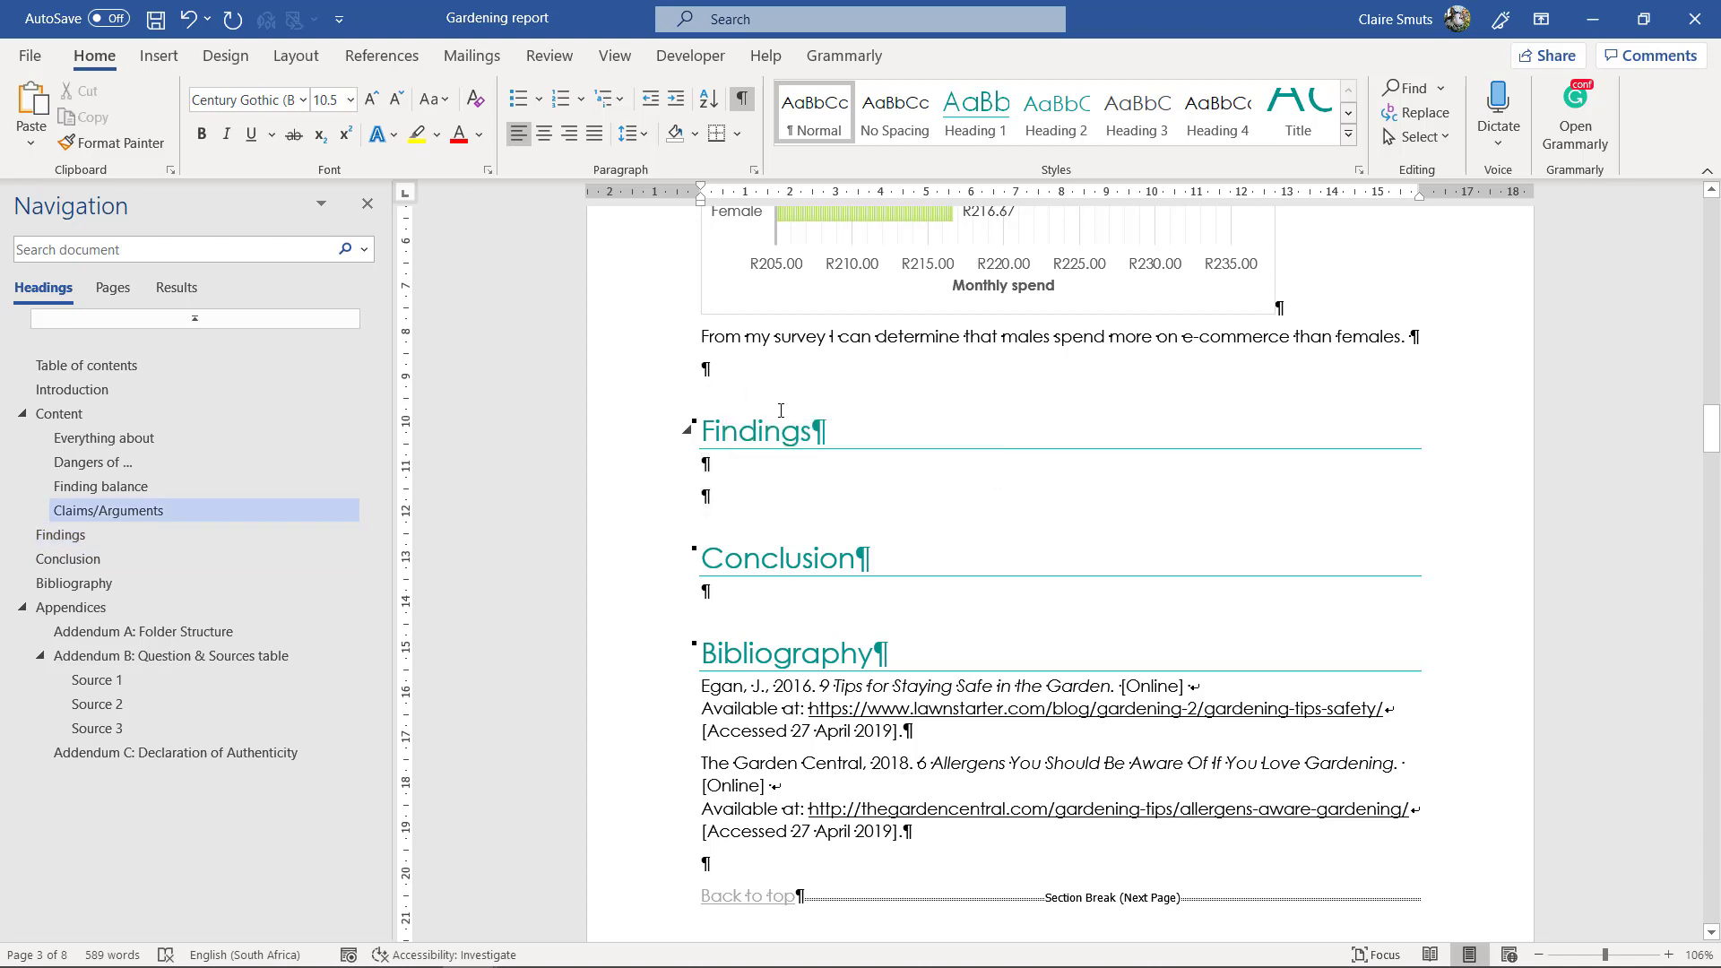
{"action": "key", "text": "Delete"}
{"action": "left_click", "coordinate": [755, 459]}
{"action": "key", "text": "Delete"}
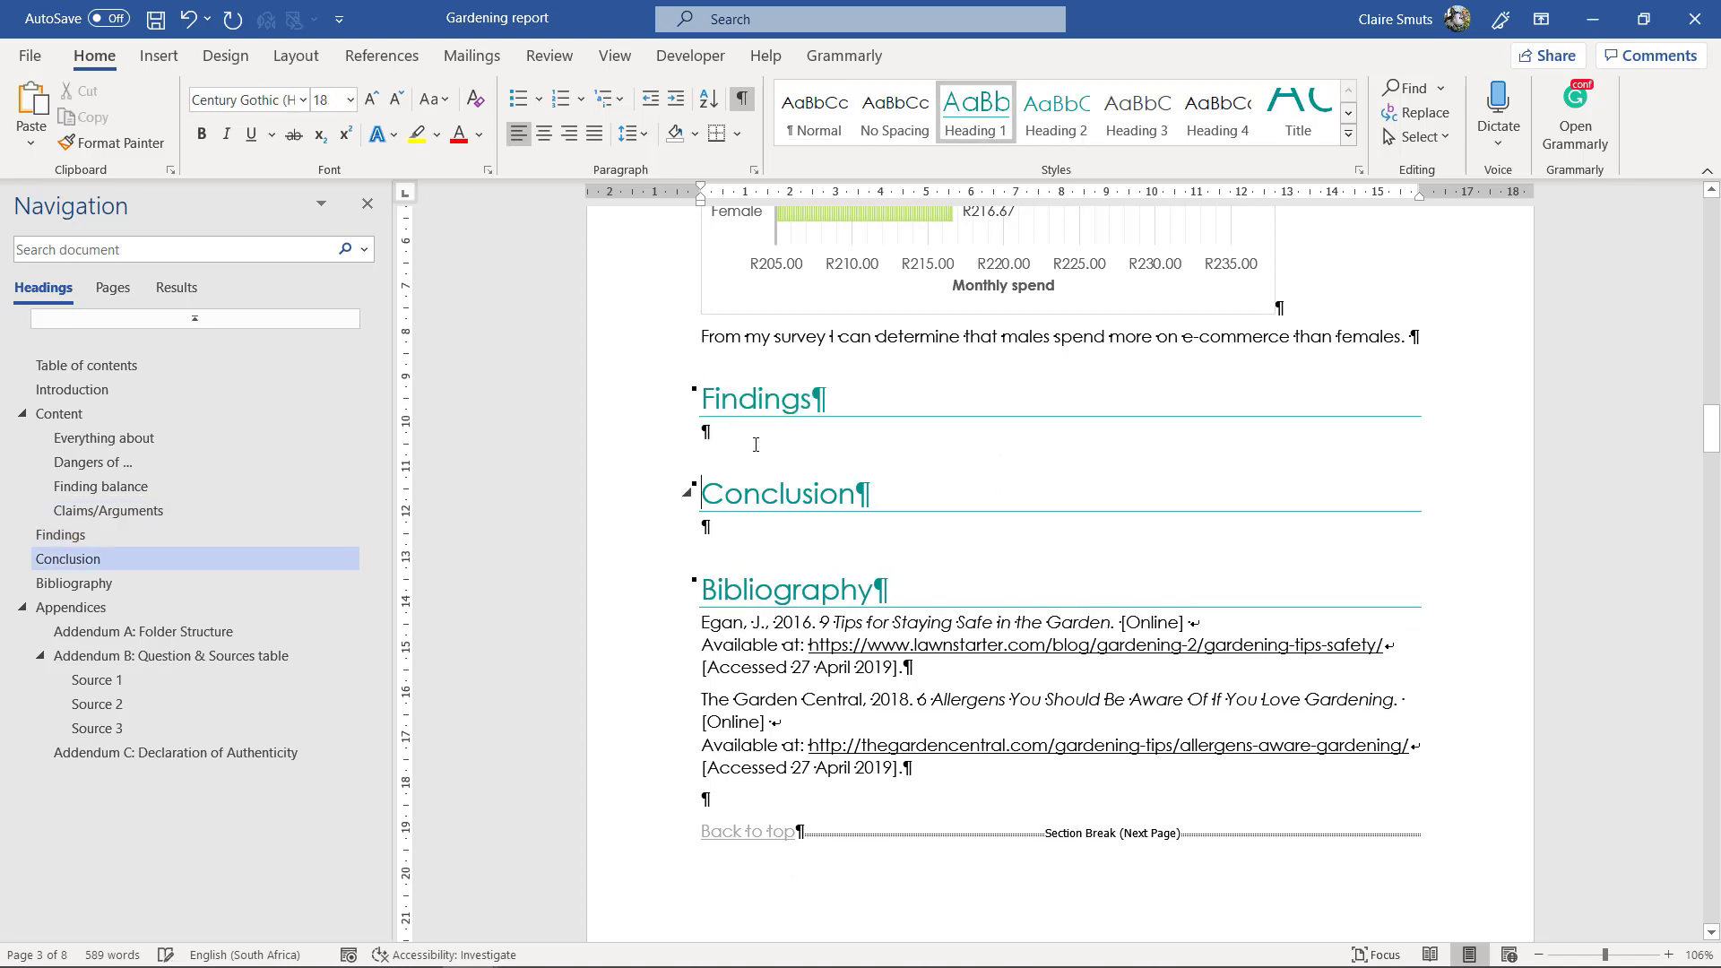
{"action": "left_click", "coordinate": [753, 467]}
{"action": "key", "text": "Delete"}
{"action": "left_click", "coordinate": [753, 498]}
{"action": "key", "text": "Delete"}
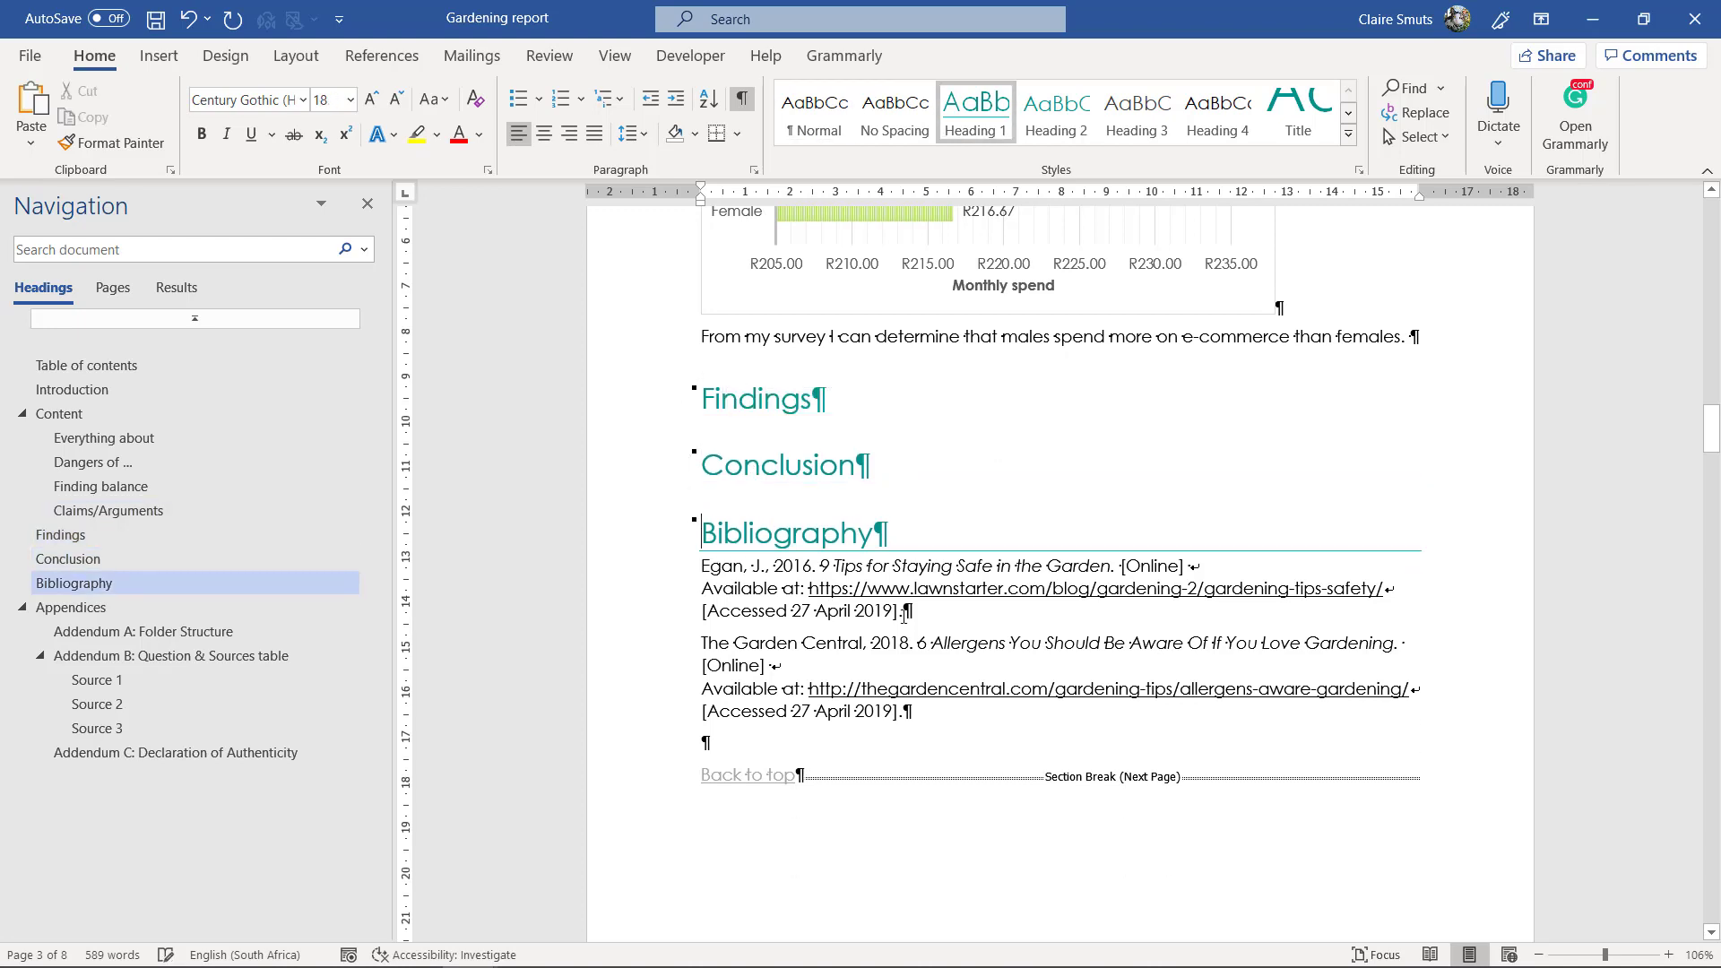
{"action": "left_click", "coordinate": [965, 743]}
{"action": "key", "text": "Delete"}
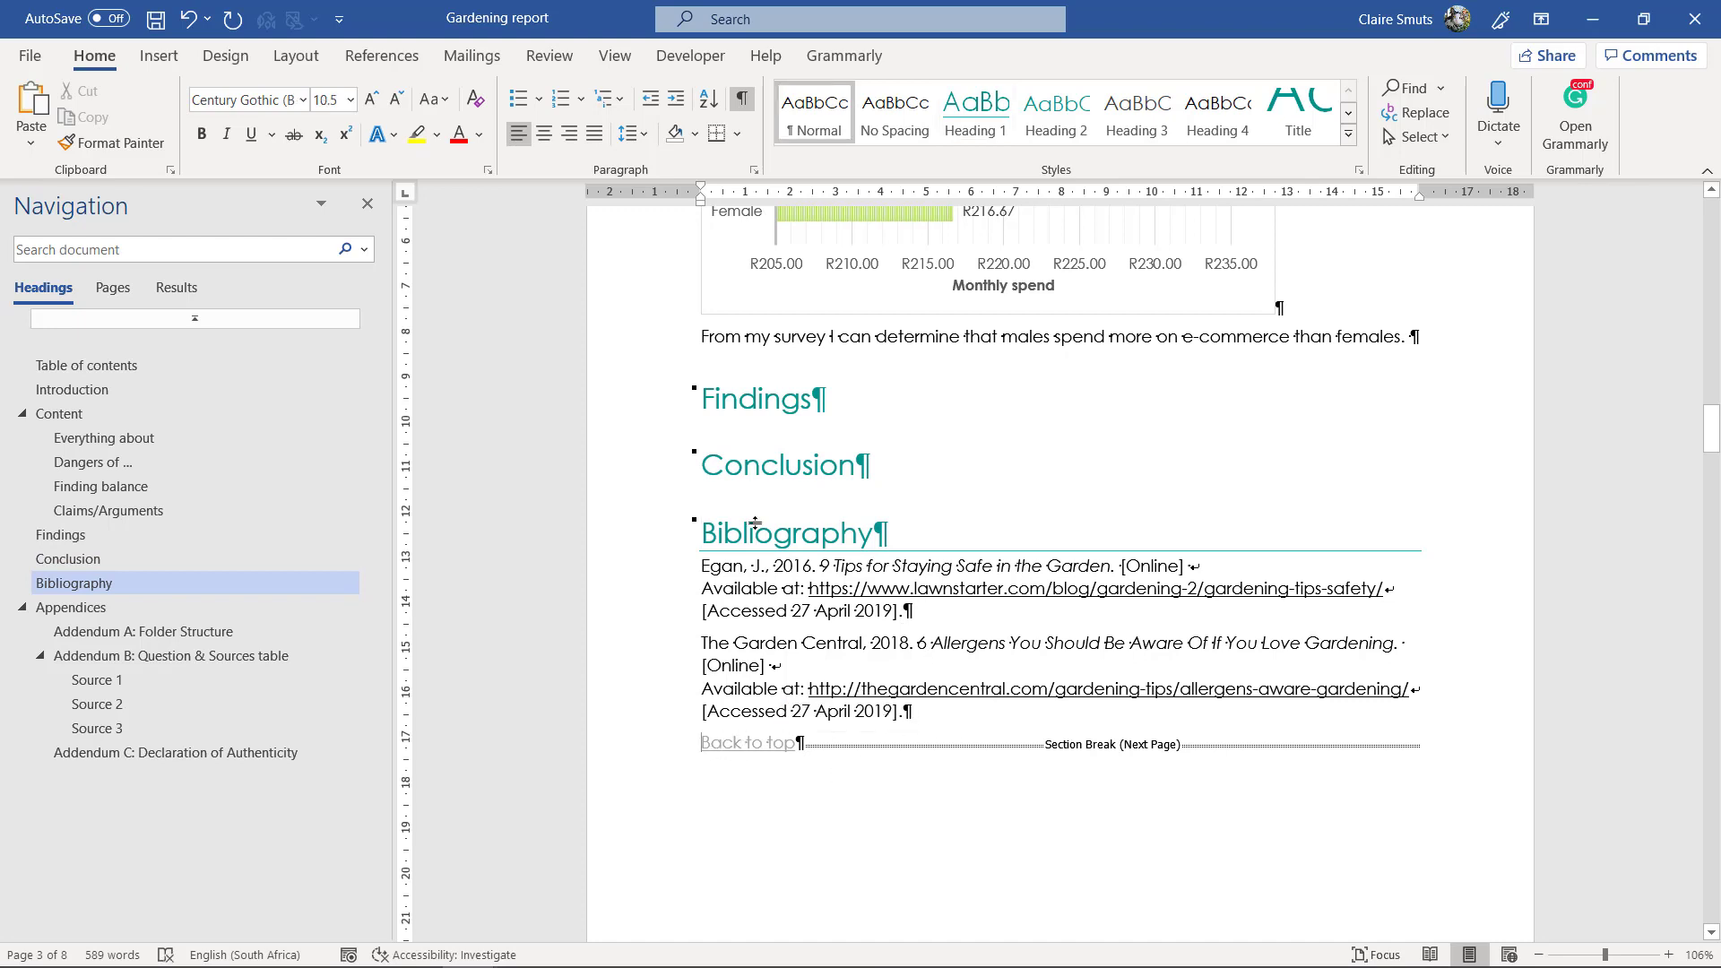
Step: Set 42 pt Spacing Before on the Back to top paragraph in the Layout settings
{"action": "left_click", "coordinate": [296, 55]}
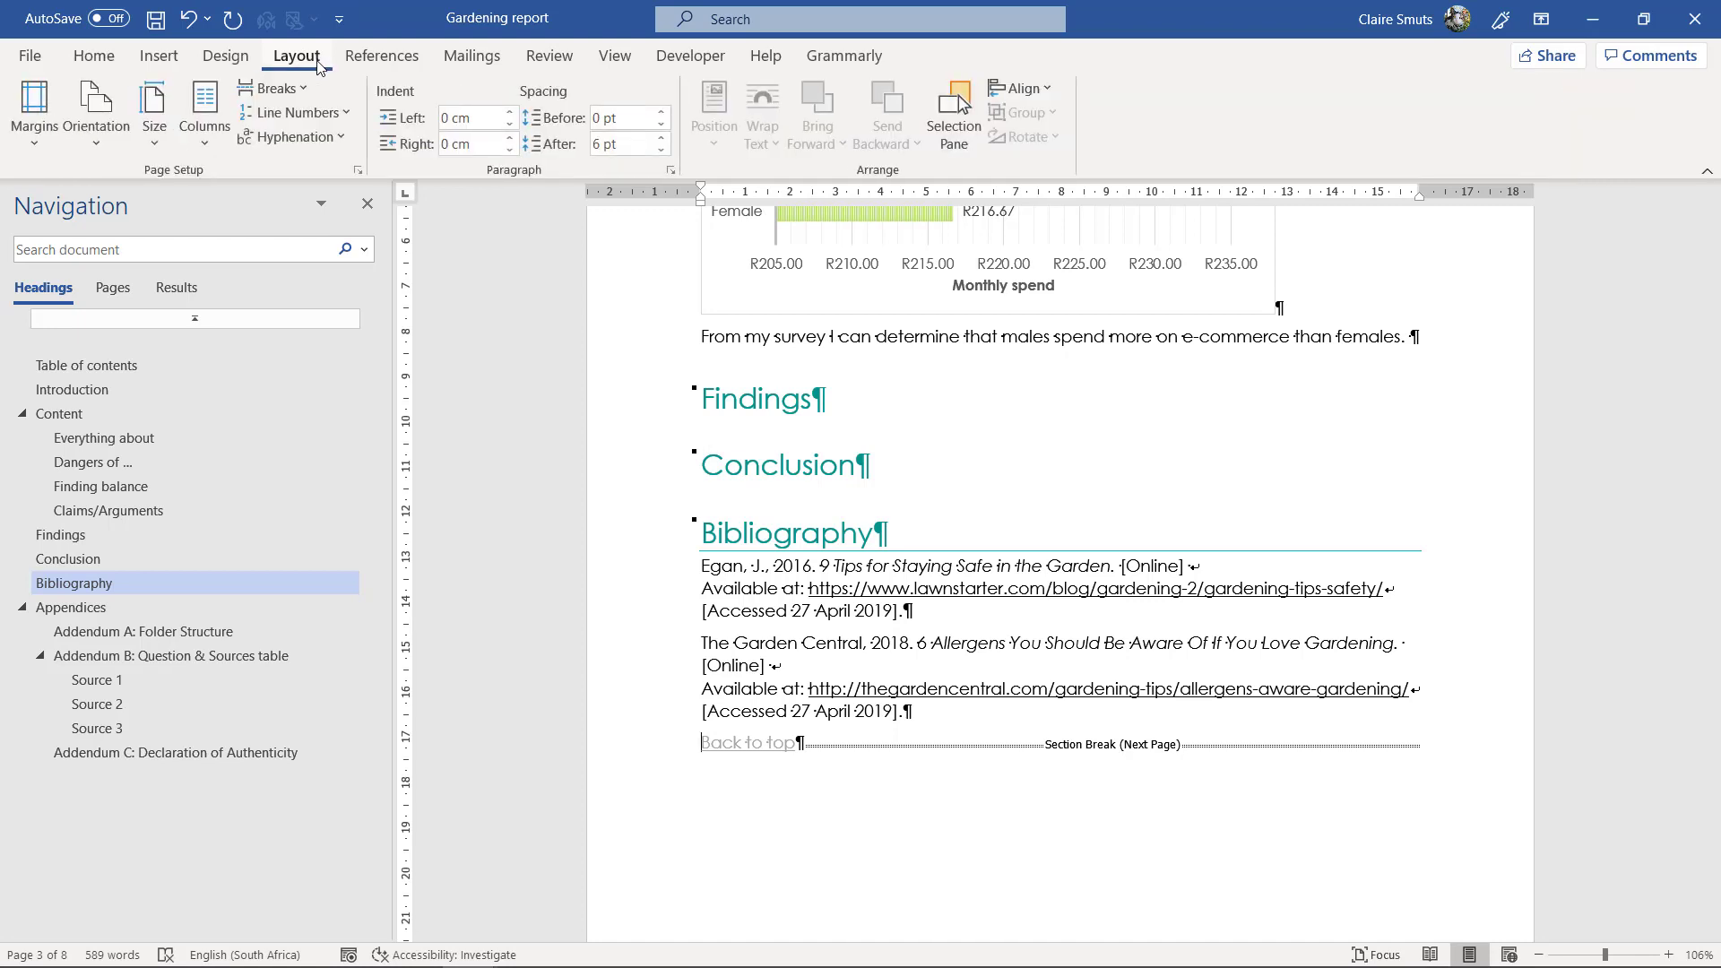
{"action": "left_click", "coordinate": [660, 112]}
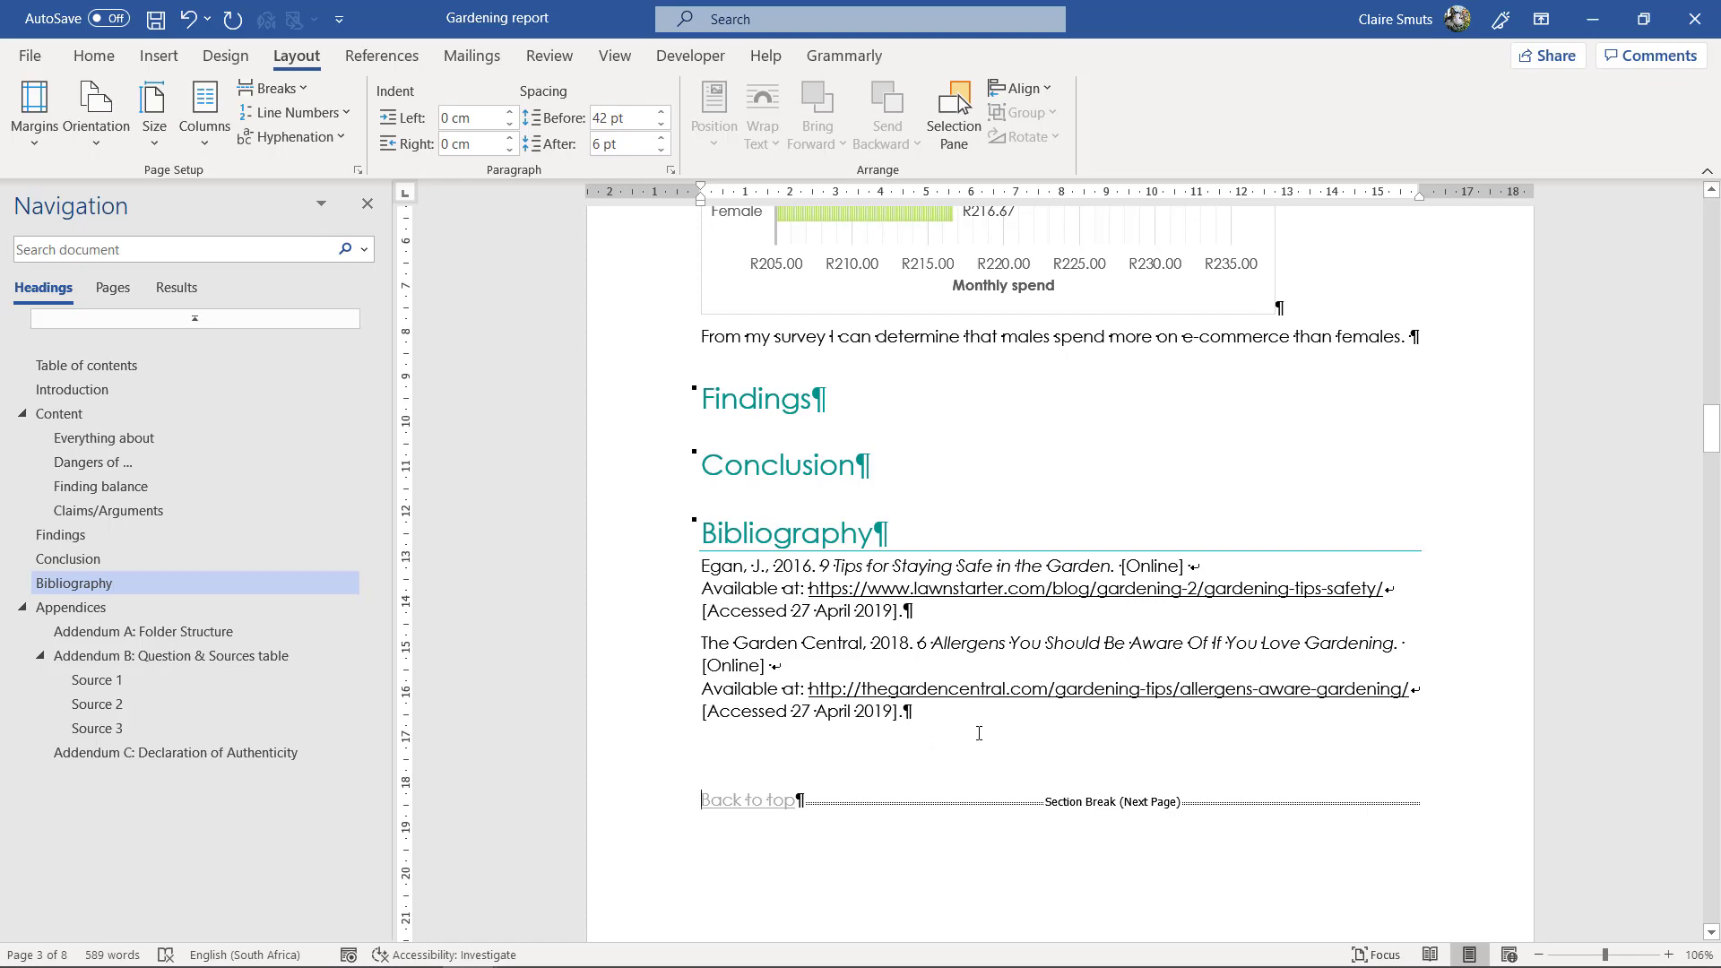
Step: Delete the empty paragraph above Table of contents at the top of page 2
{"action": "scroll", "coordinate": [978, 734], "scroll_direction": "up", "scroll_amount": 15}
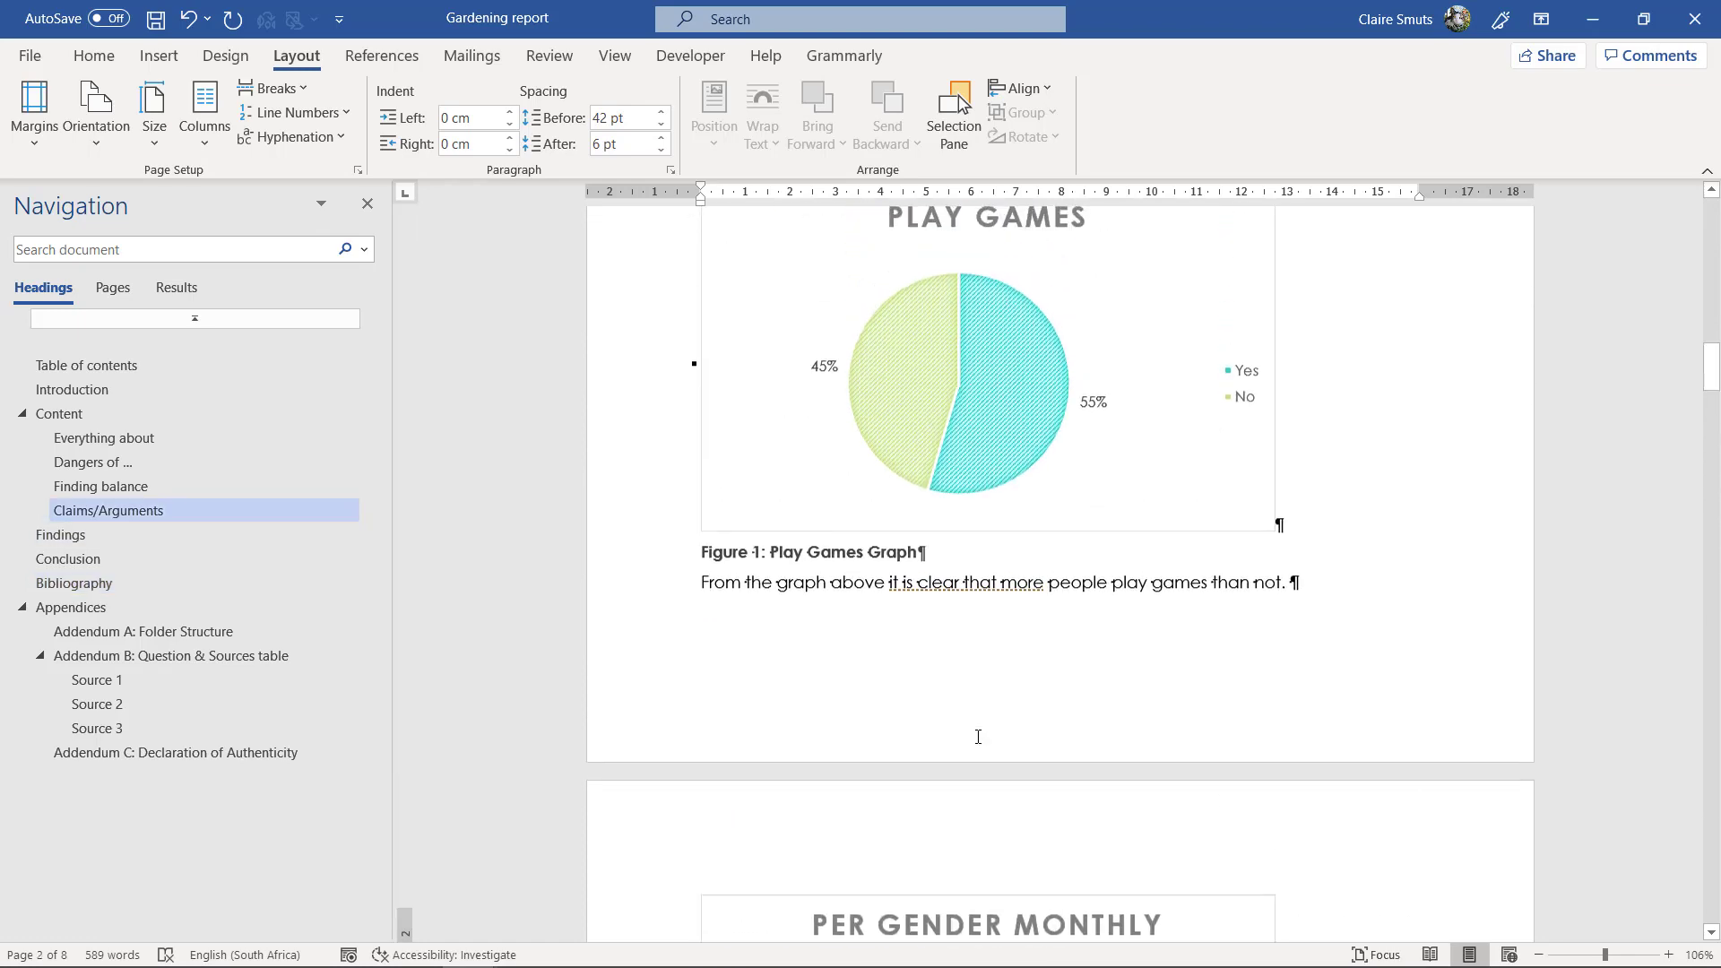
{"action": "scroll", "coordinate": [978, 736], "scroll_direction": "up", "scroll_amount": 2}
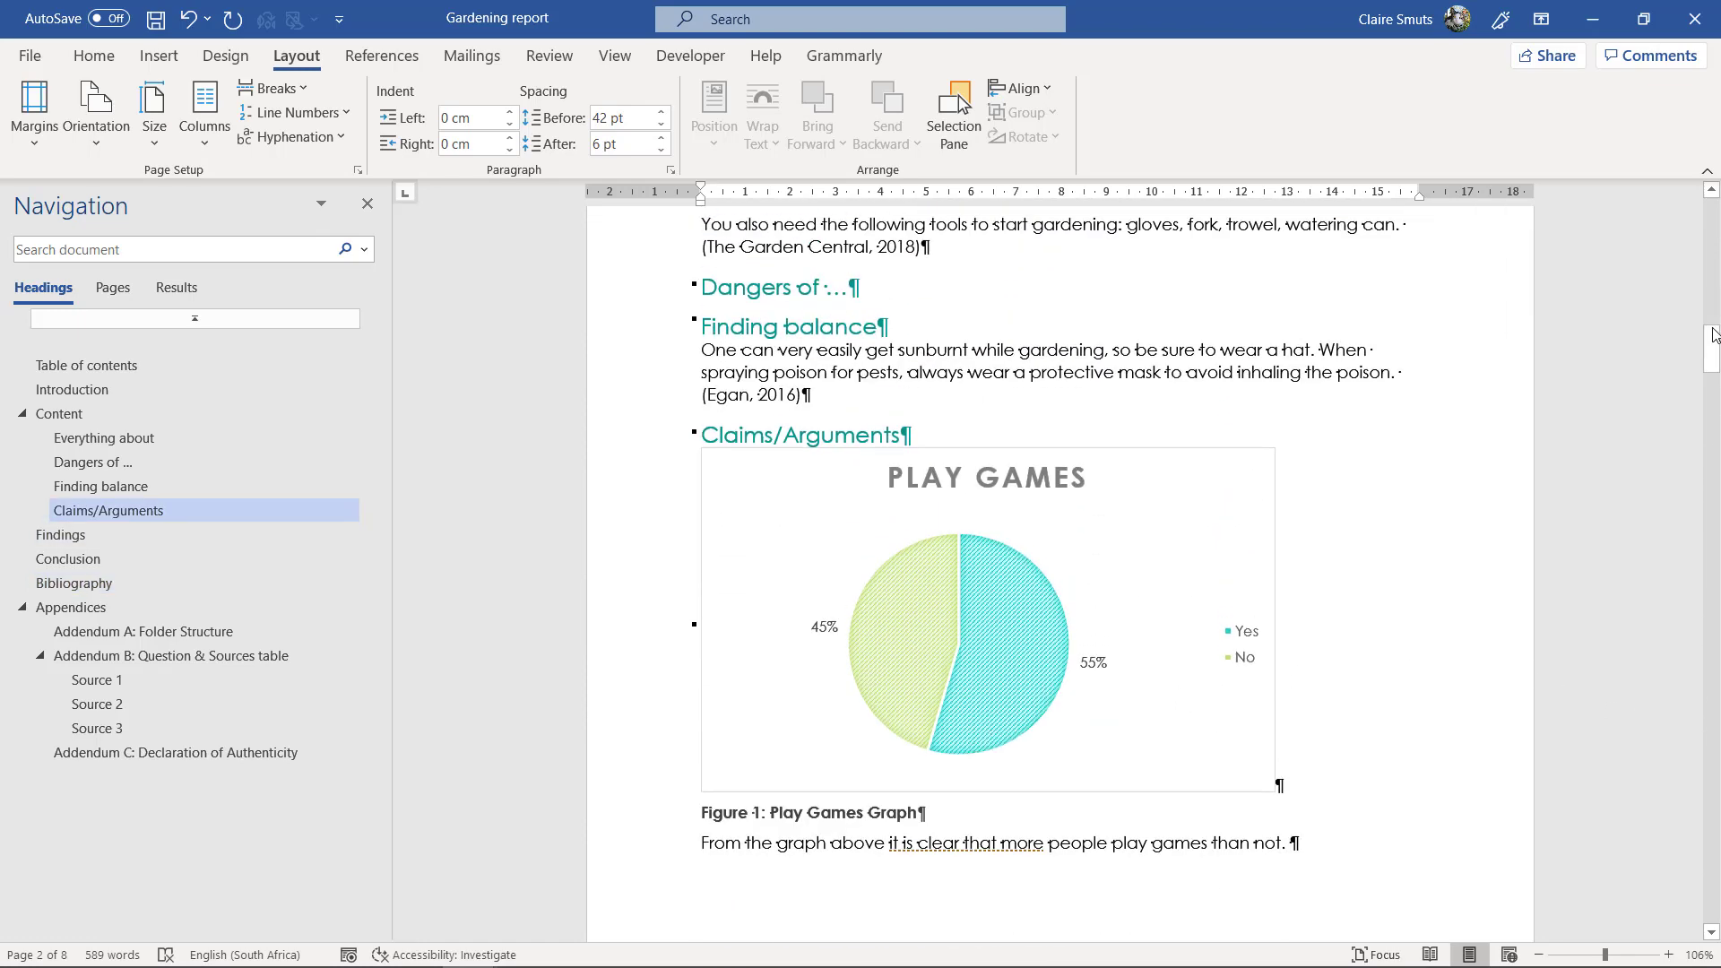
{"action": "scroll", "coordinate": [720, 514], "scroll_direction": "up", "scroll_amount": 8}
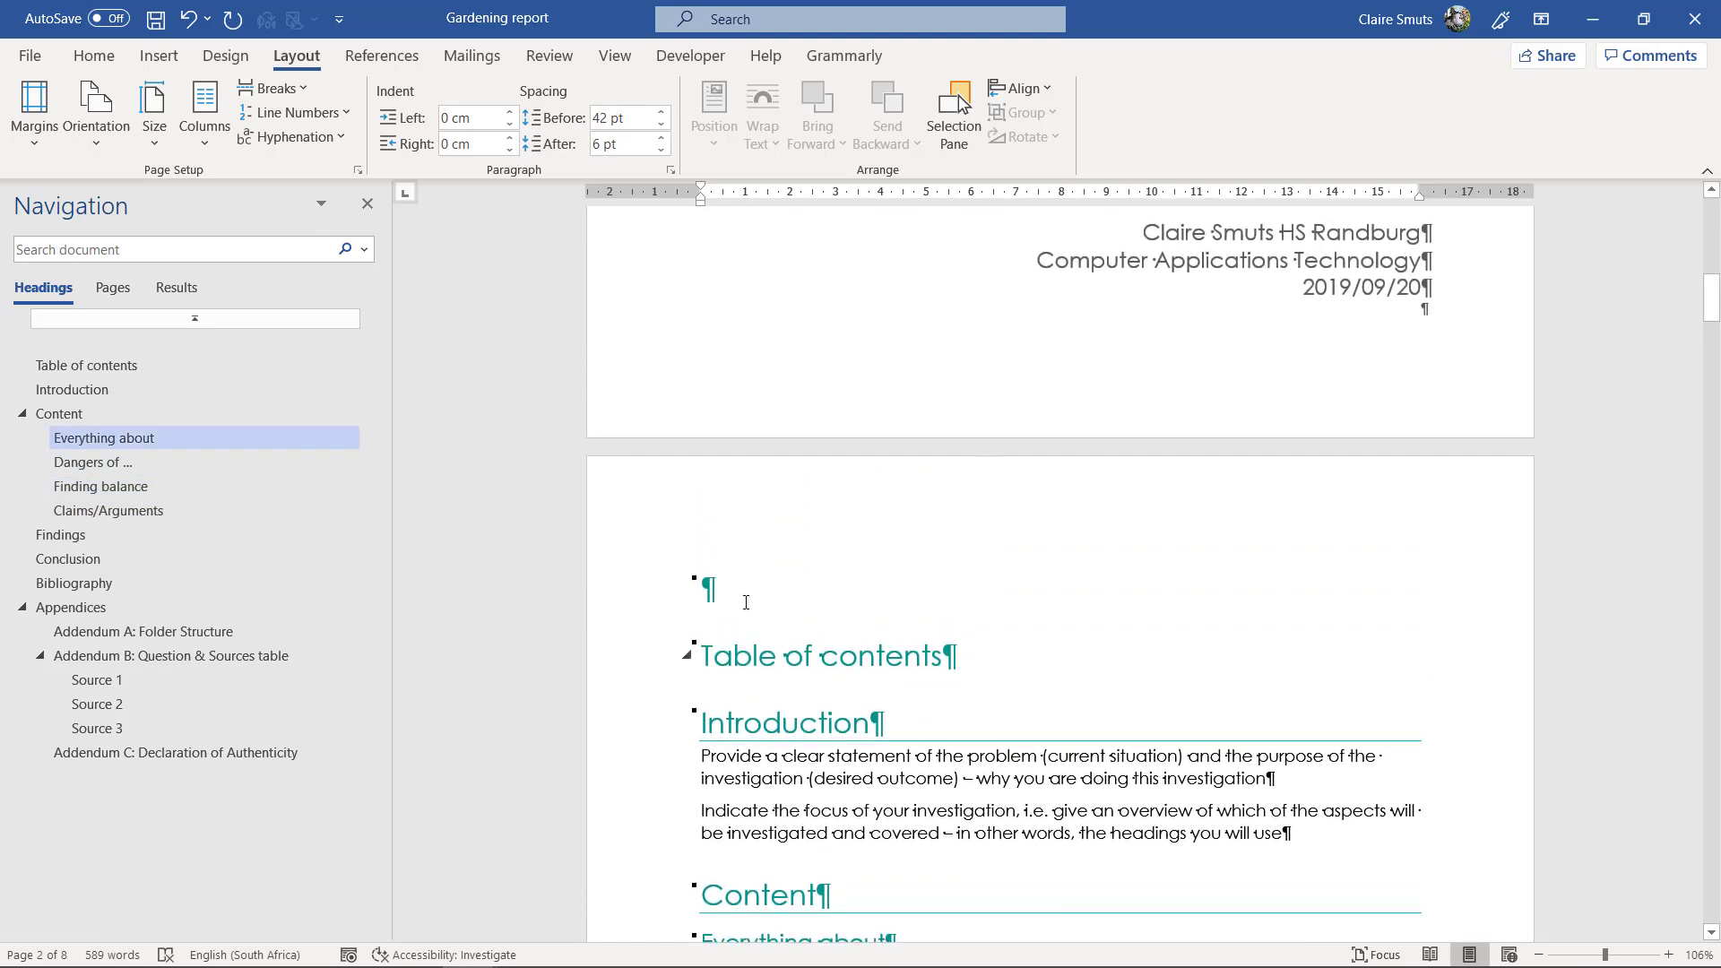
{"action": "left_click", "coordinate": [748, 601]}
{"action": "key", "text": "Delete"}
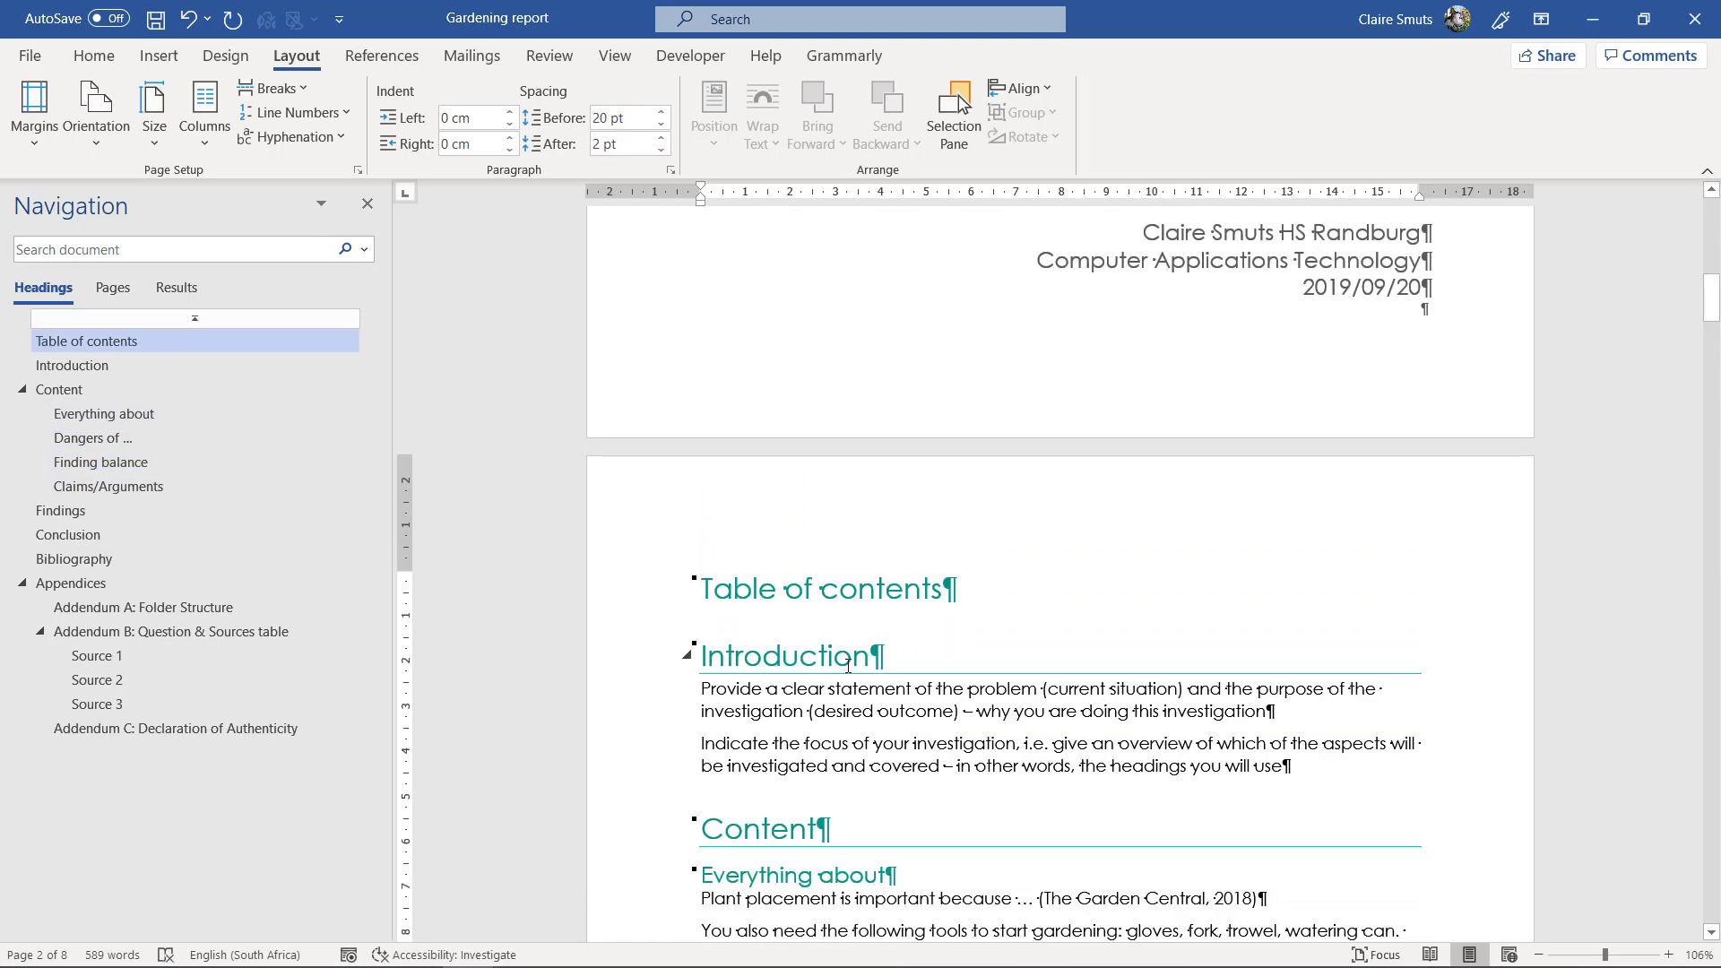
Step: Remove the blank line below the date in the cover page's author and date box
{"action": "scroll", "coordinate": [847, 666], "scroll_direction": "up", "scroll_amount": 3}
{"action": "left_click", "coordinate": [1427, 571]}
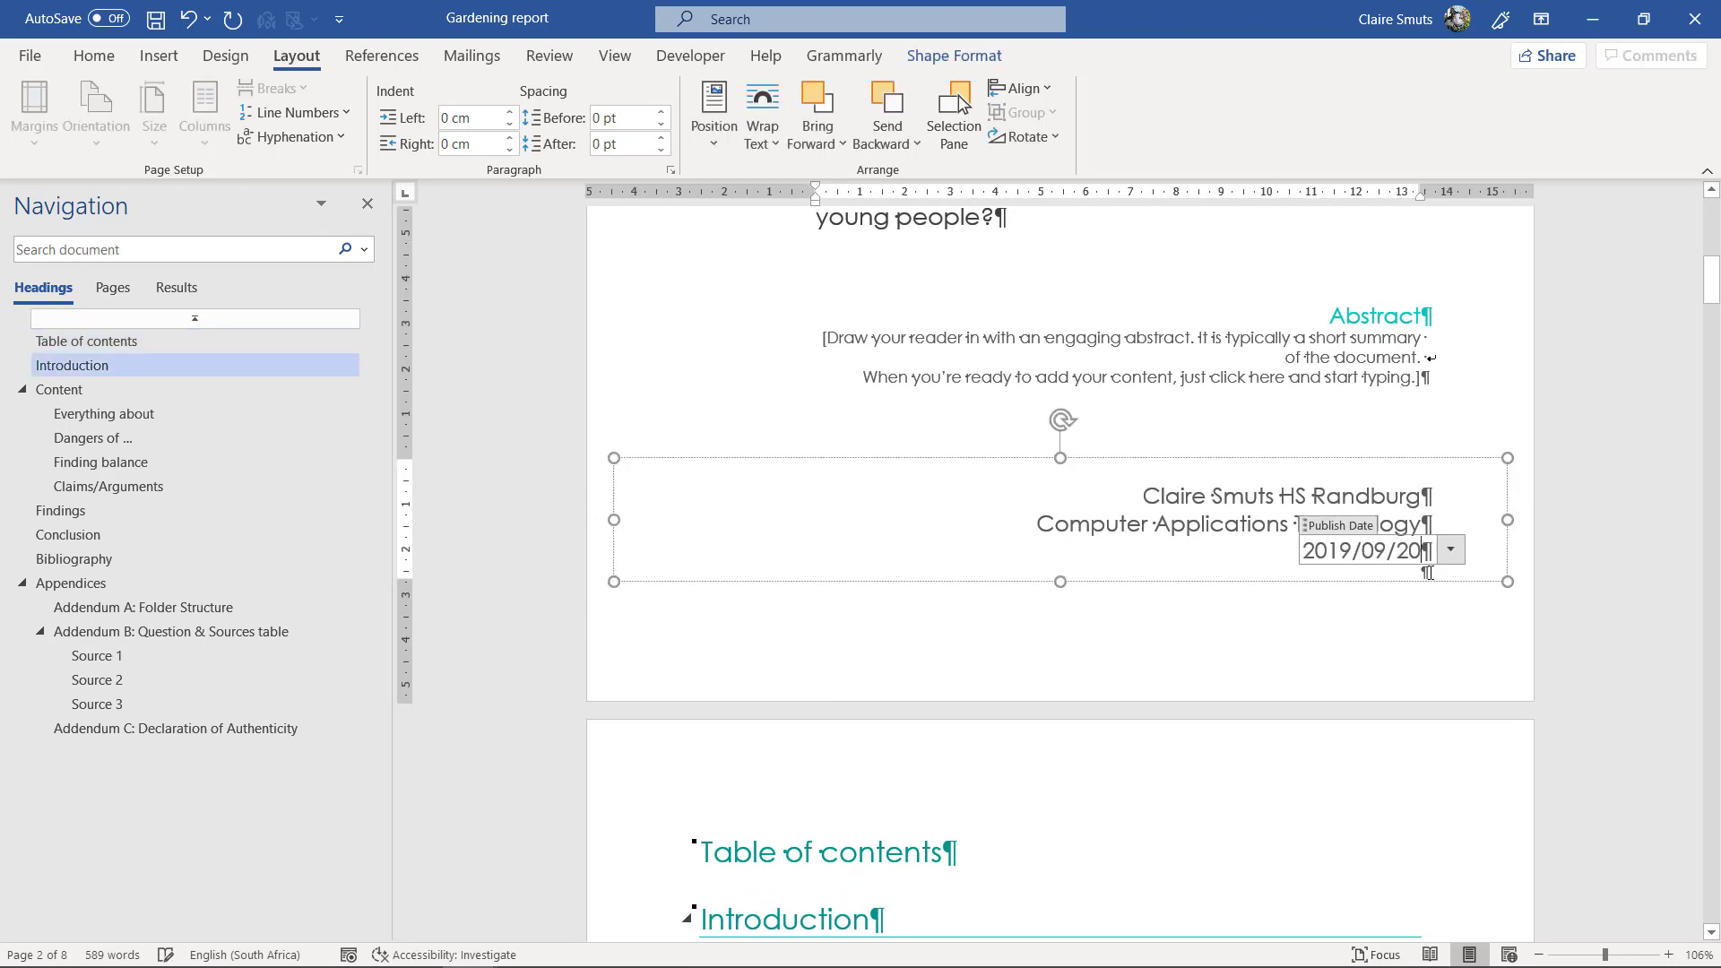
{"action": "left_click", "coordinate": [1428, 571]}
{"action": "key", "text": "BackSpace"}
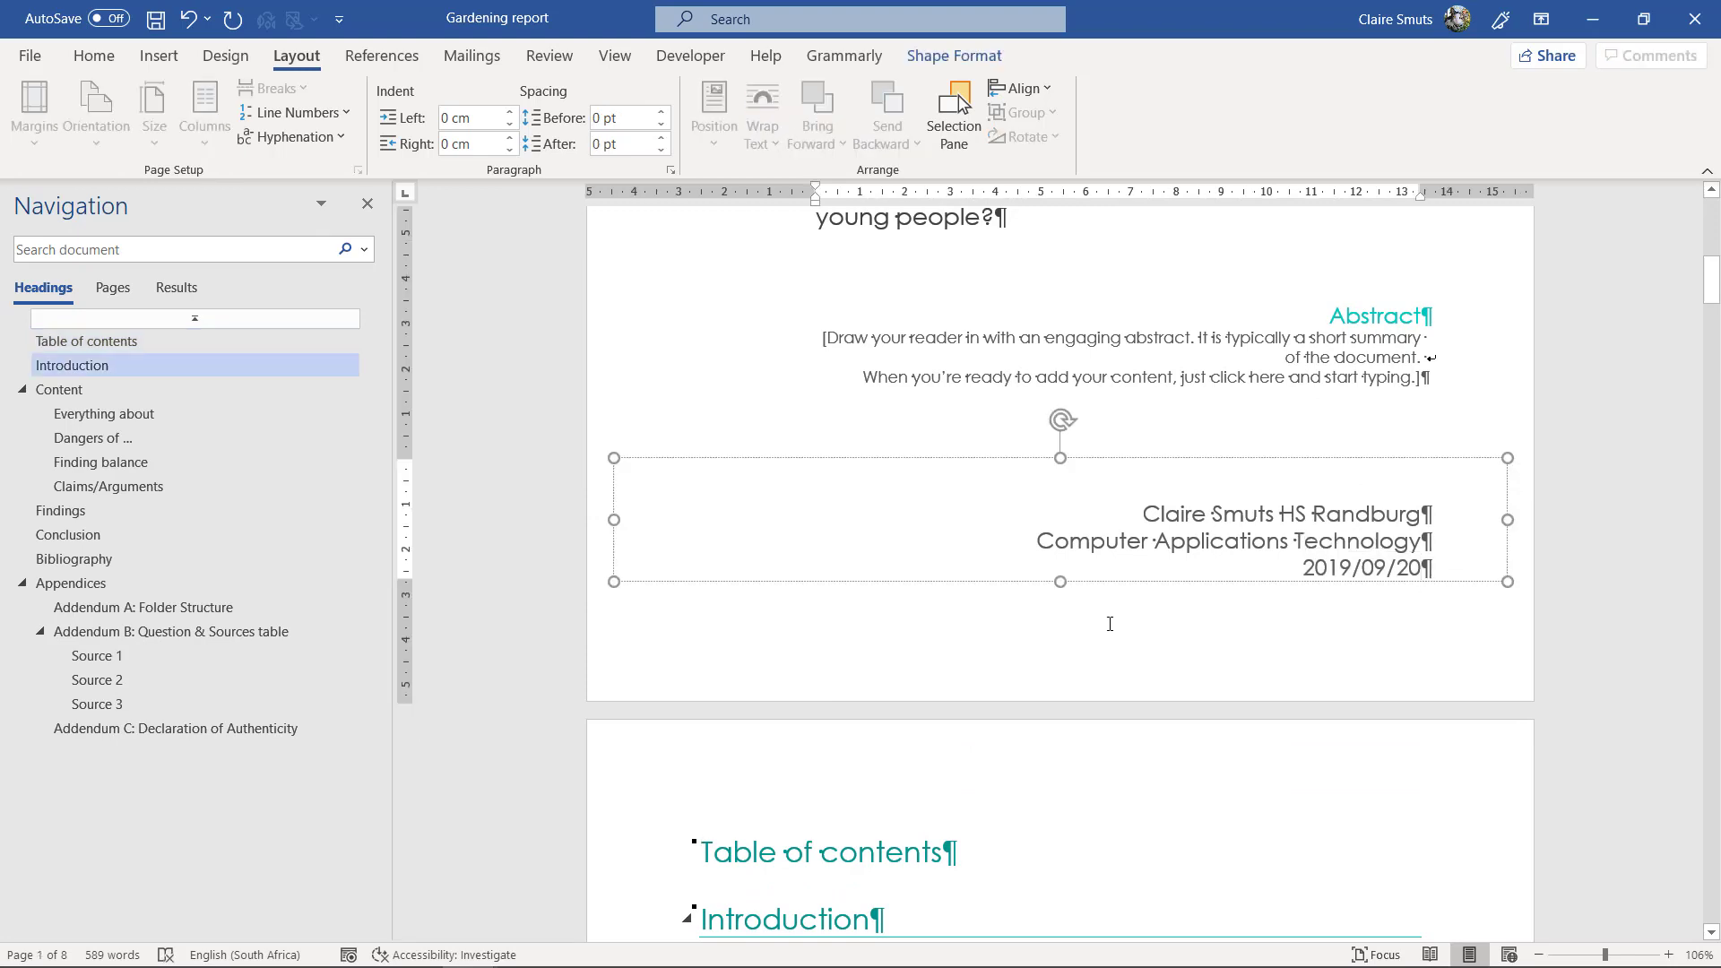
{"action": "scroll", "coordinate": [1086, 623], "scroll_direction": "up", "scroll_amount": 10}
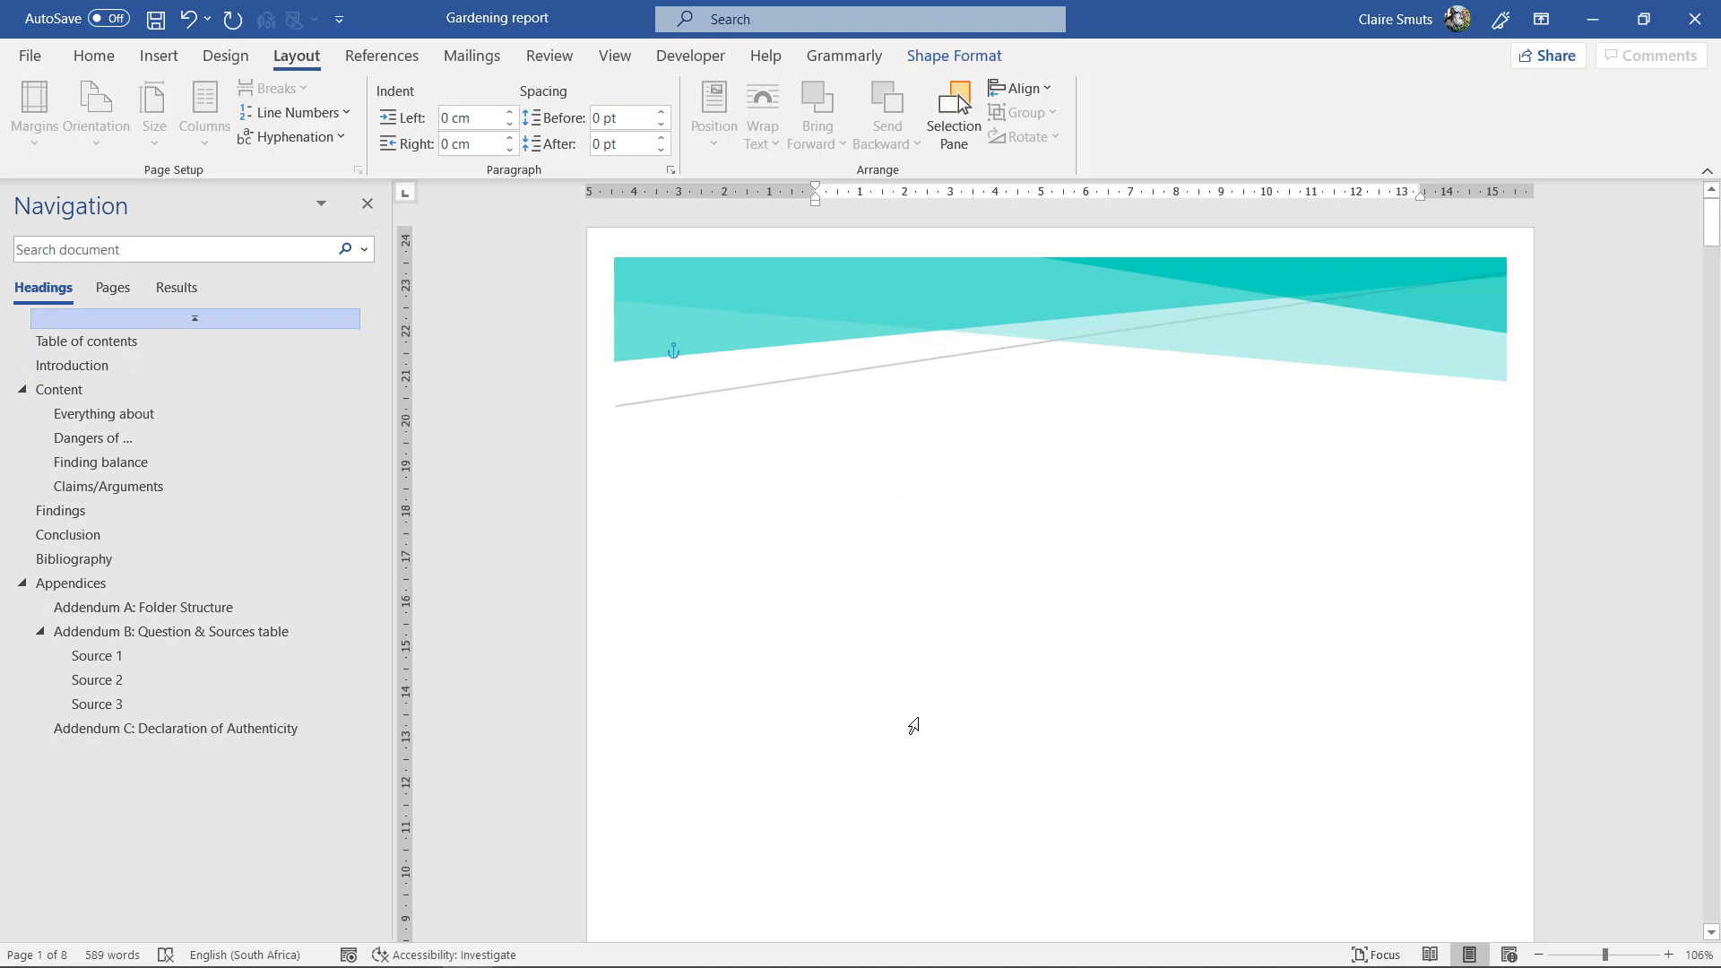
{"action": "scroll", "coordinate": [913, 733], "scroll_direction": "down", "scroll_amount": 10}
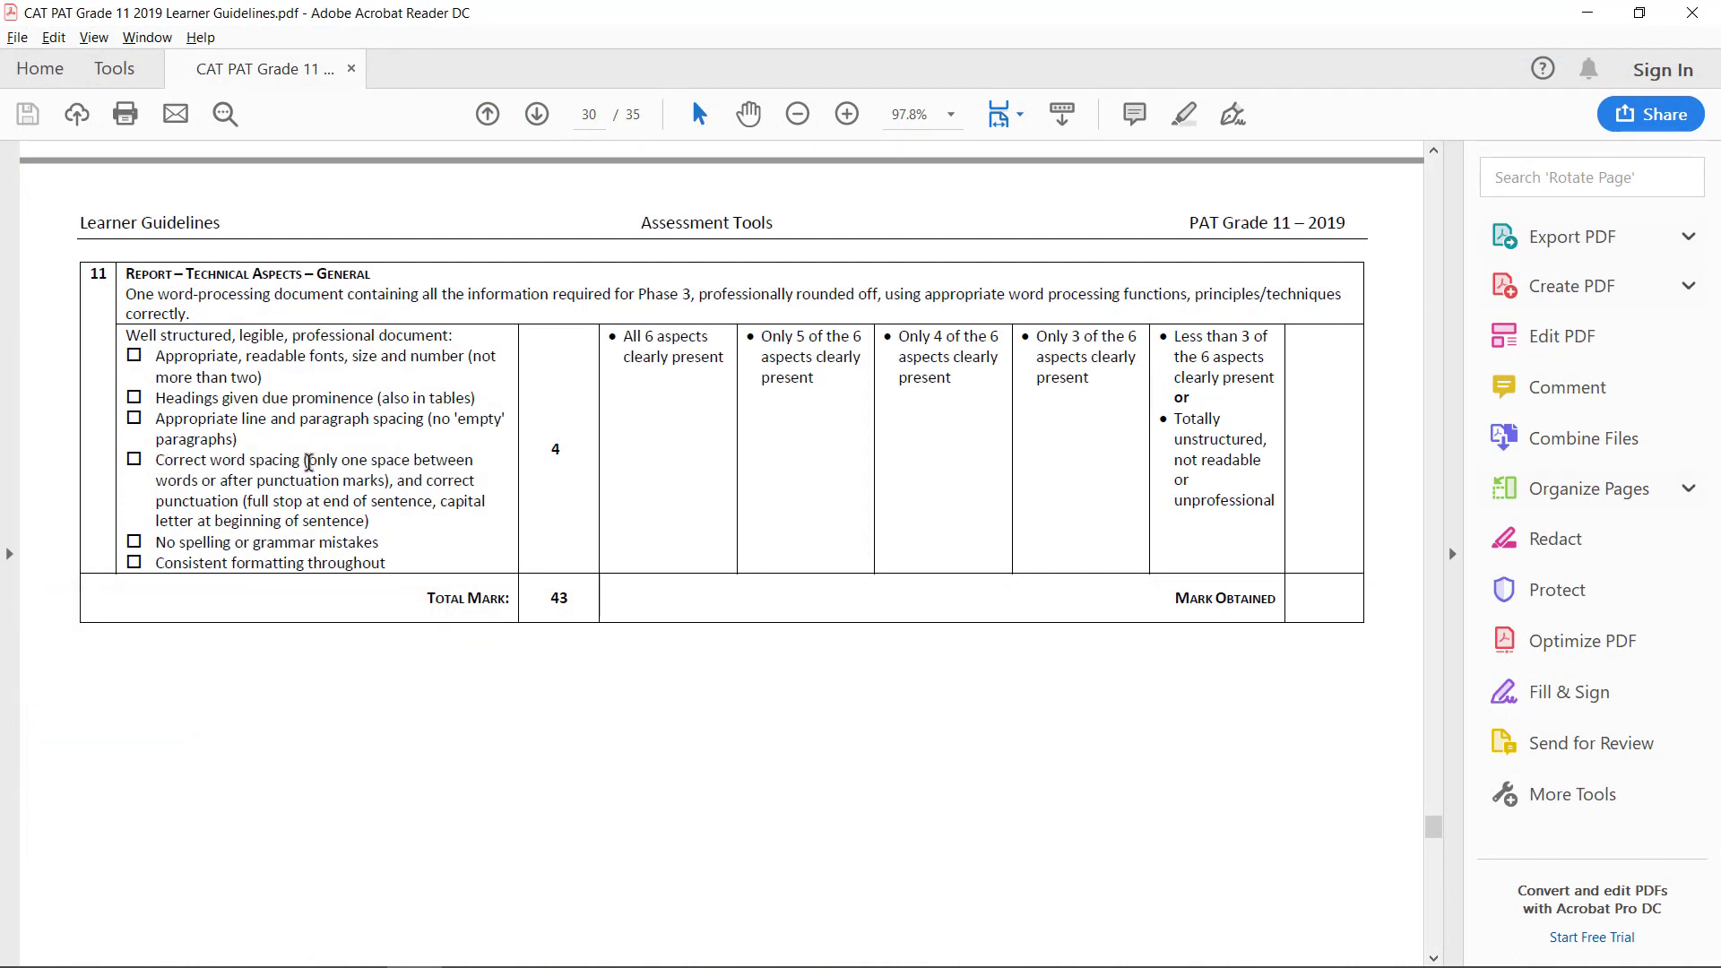
Step: Highlight the rubric's word-spacing and 'No spelling or grammar mistakes' criteria in the PDF
{"action": "left_click_drag", "start_coordinate": [304, 461], "coordinate": [395, 482]}
{"action": "left_click", "coordinate": [389, 491]}
{"action": "left_click_drag", "start_coordinate": [154, 543], "coordinate": [381, 545]}
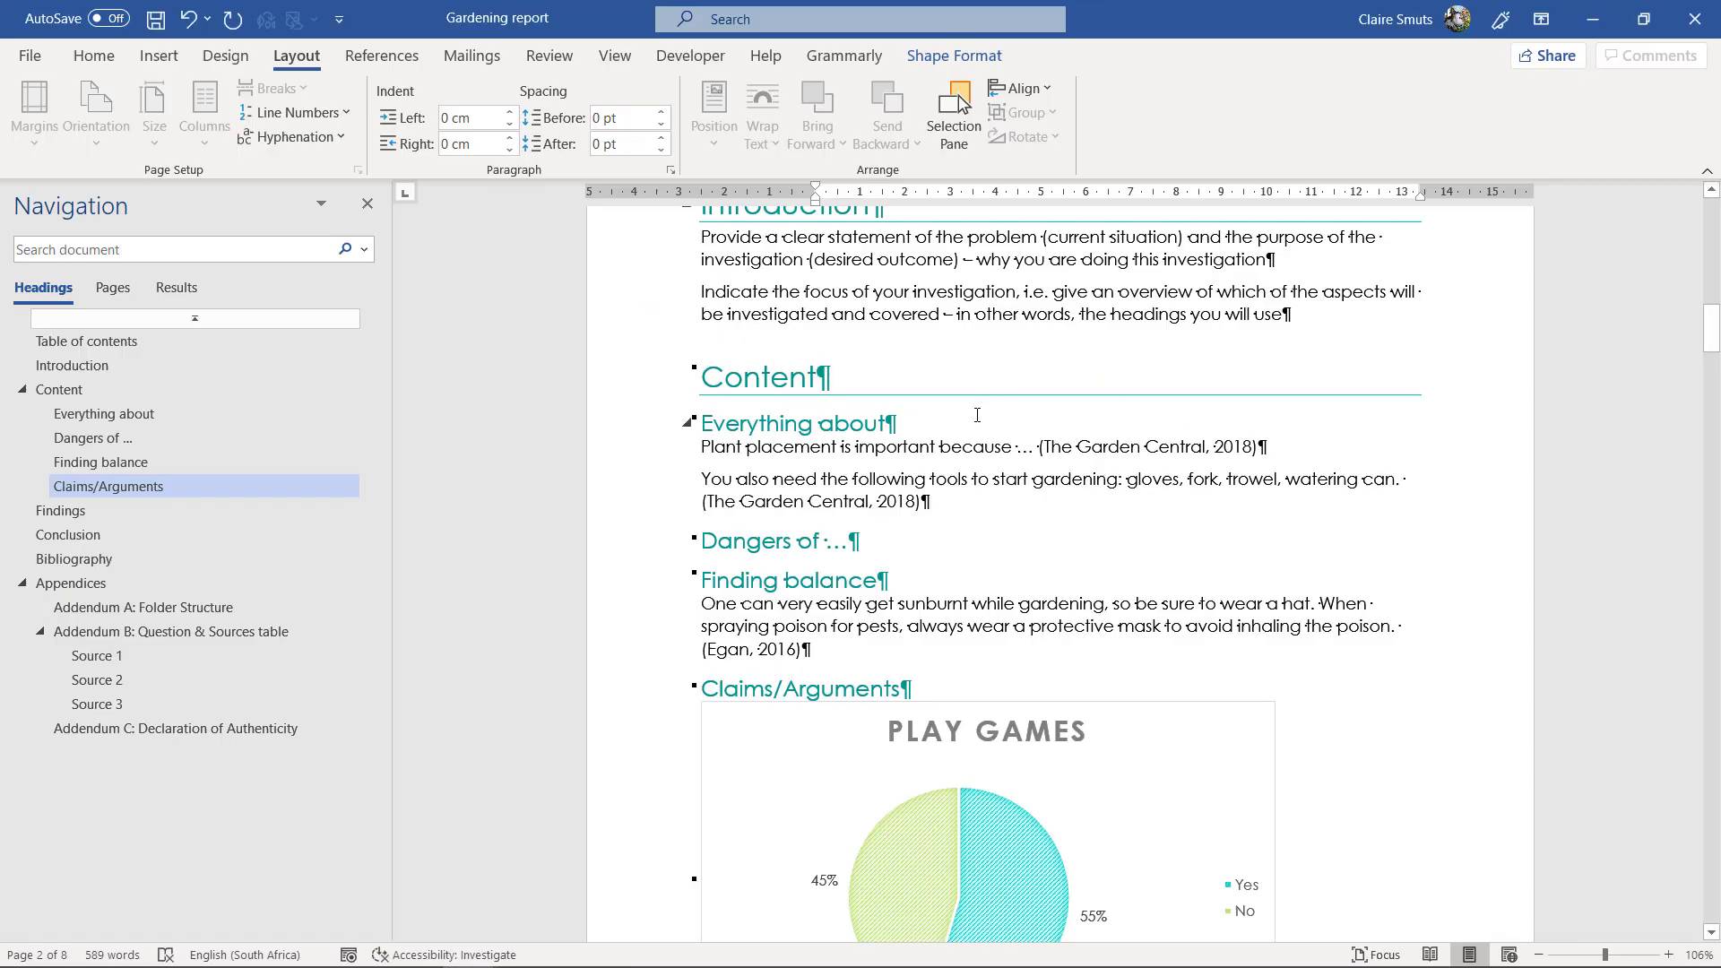
Step: Select the whole report and set its proofing language to English (South Africa) with spelling and grammar checked
{"action": "left_click", "coordinate": [977, 415]}
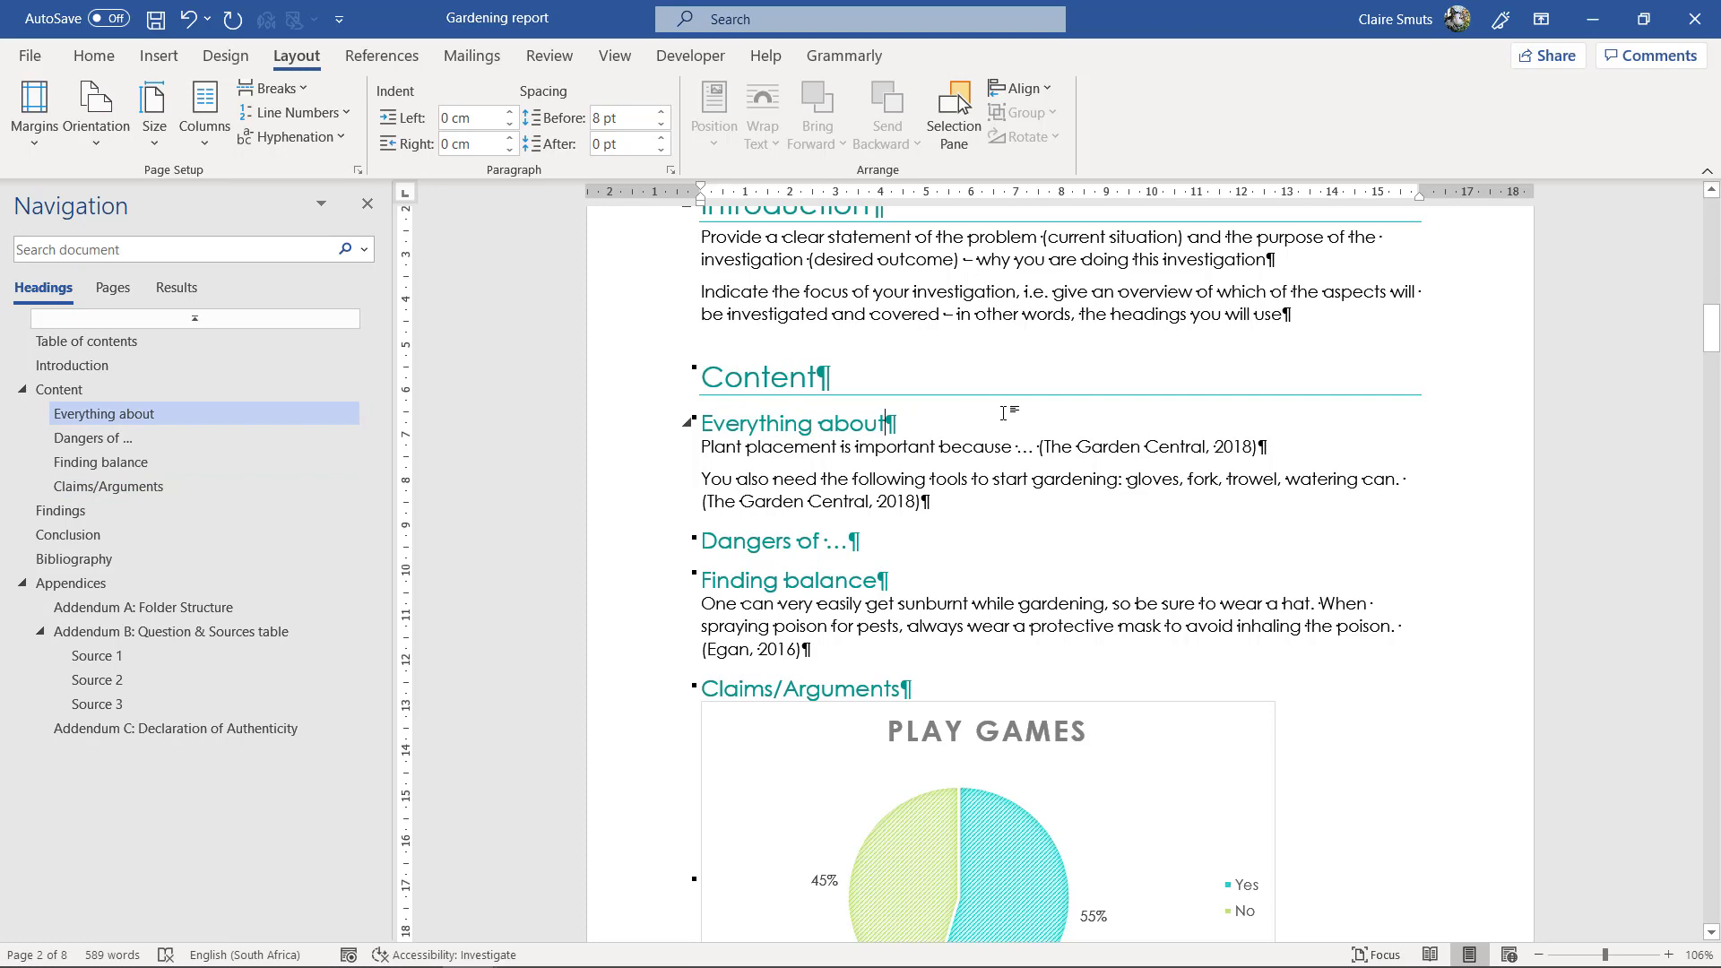
{"action": "key", "text": "ctrl+a"}
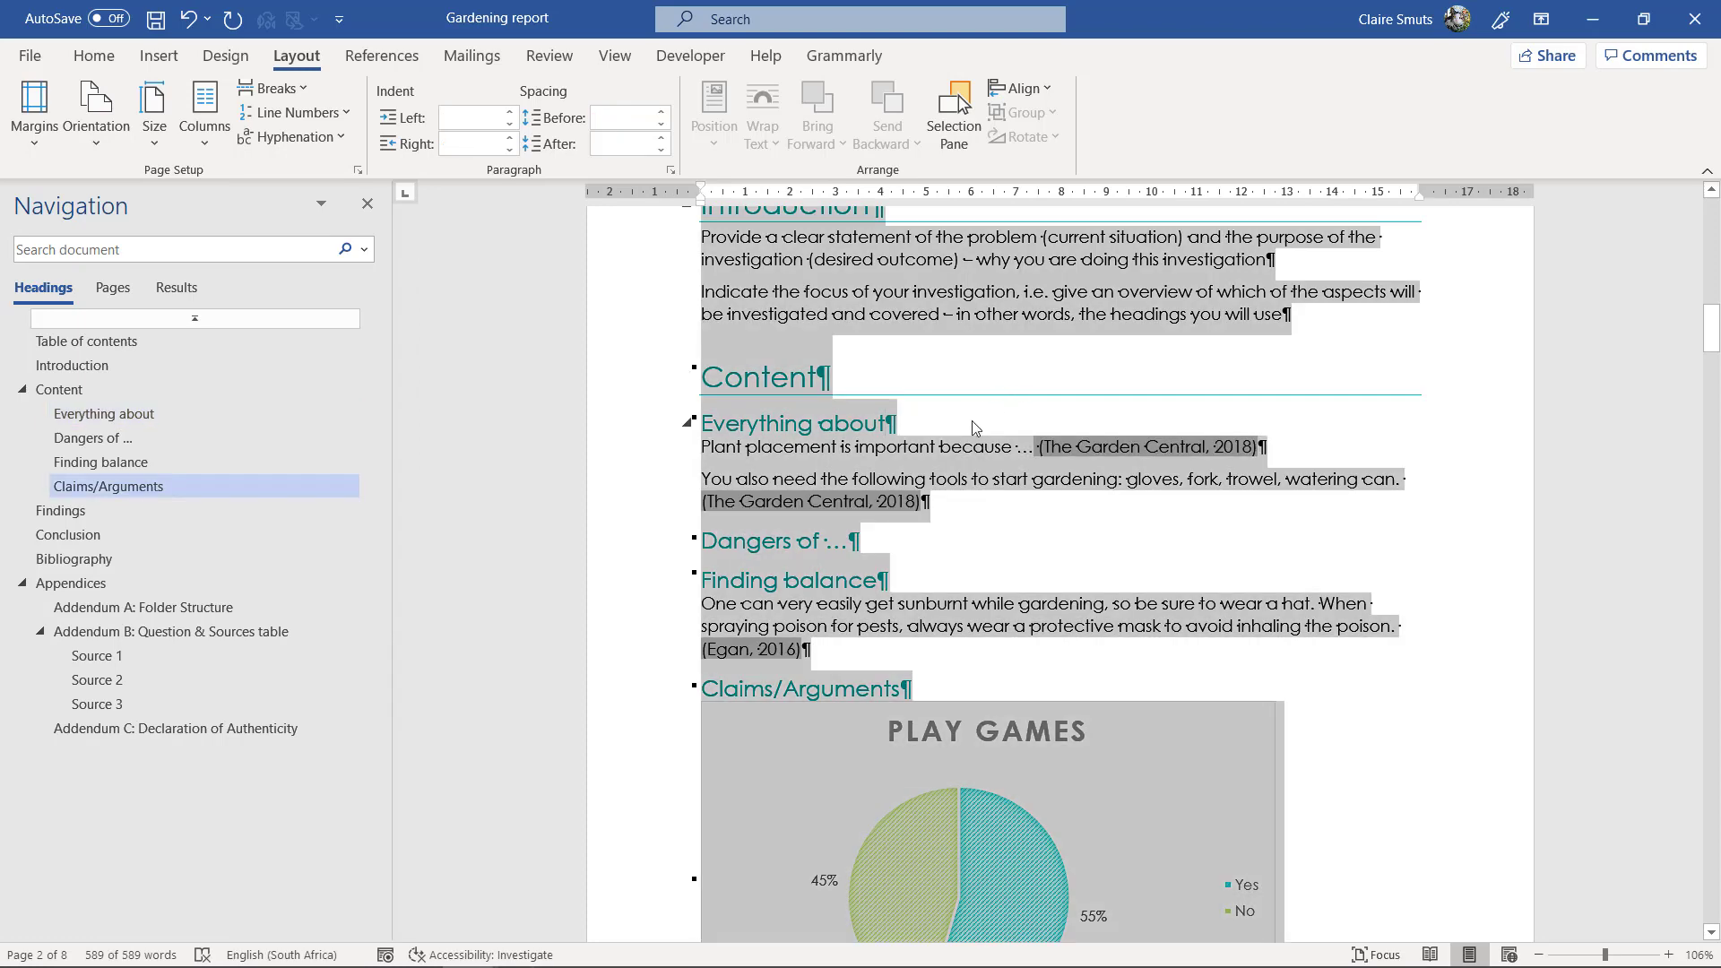
{"action": "left_click", "coordinate": [282, 954]}
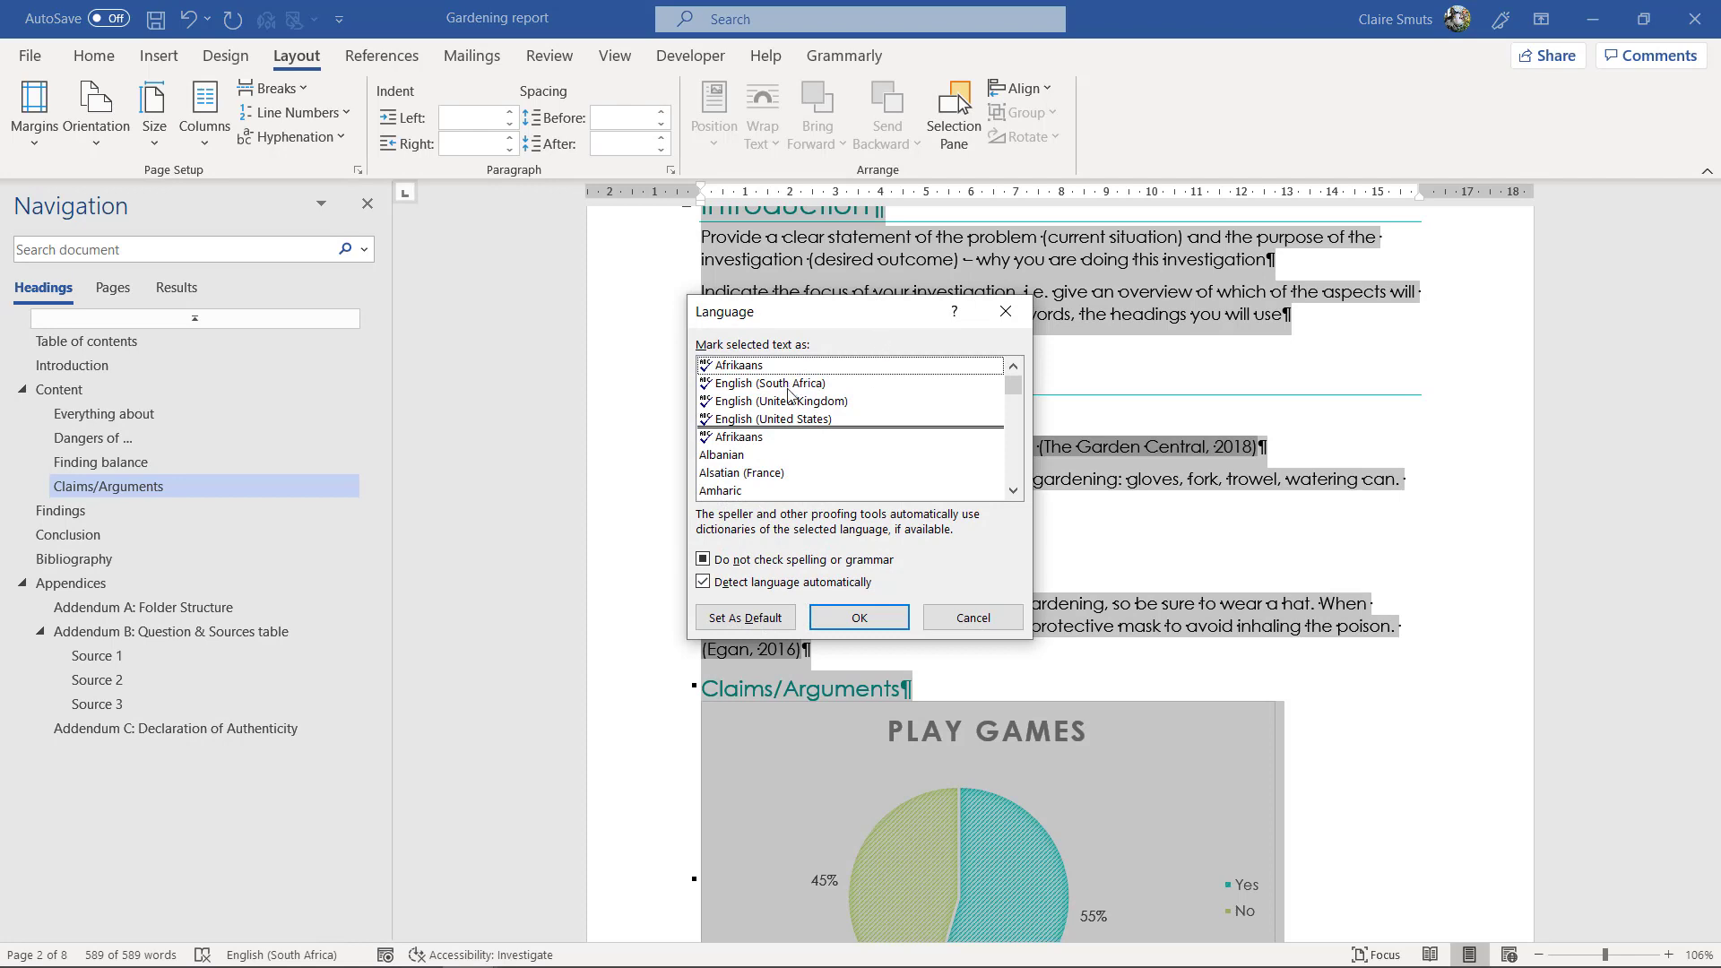
{"action": "left_click", "coordinate": [791, 385]}
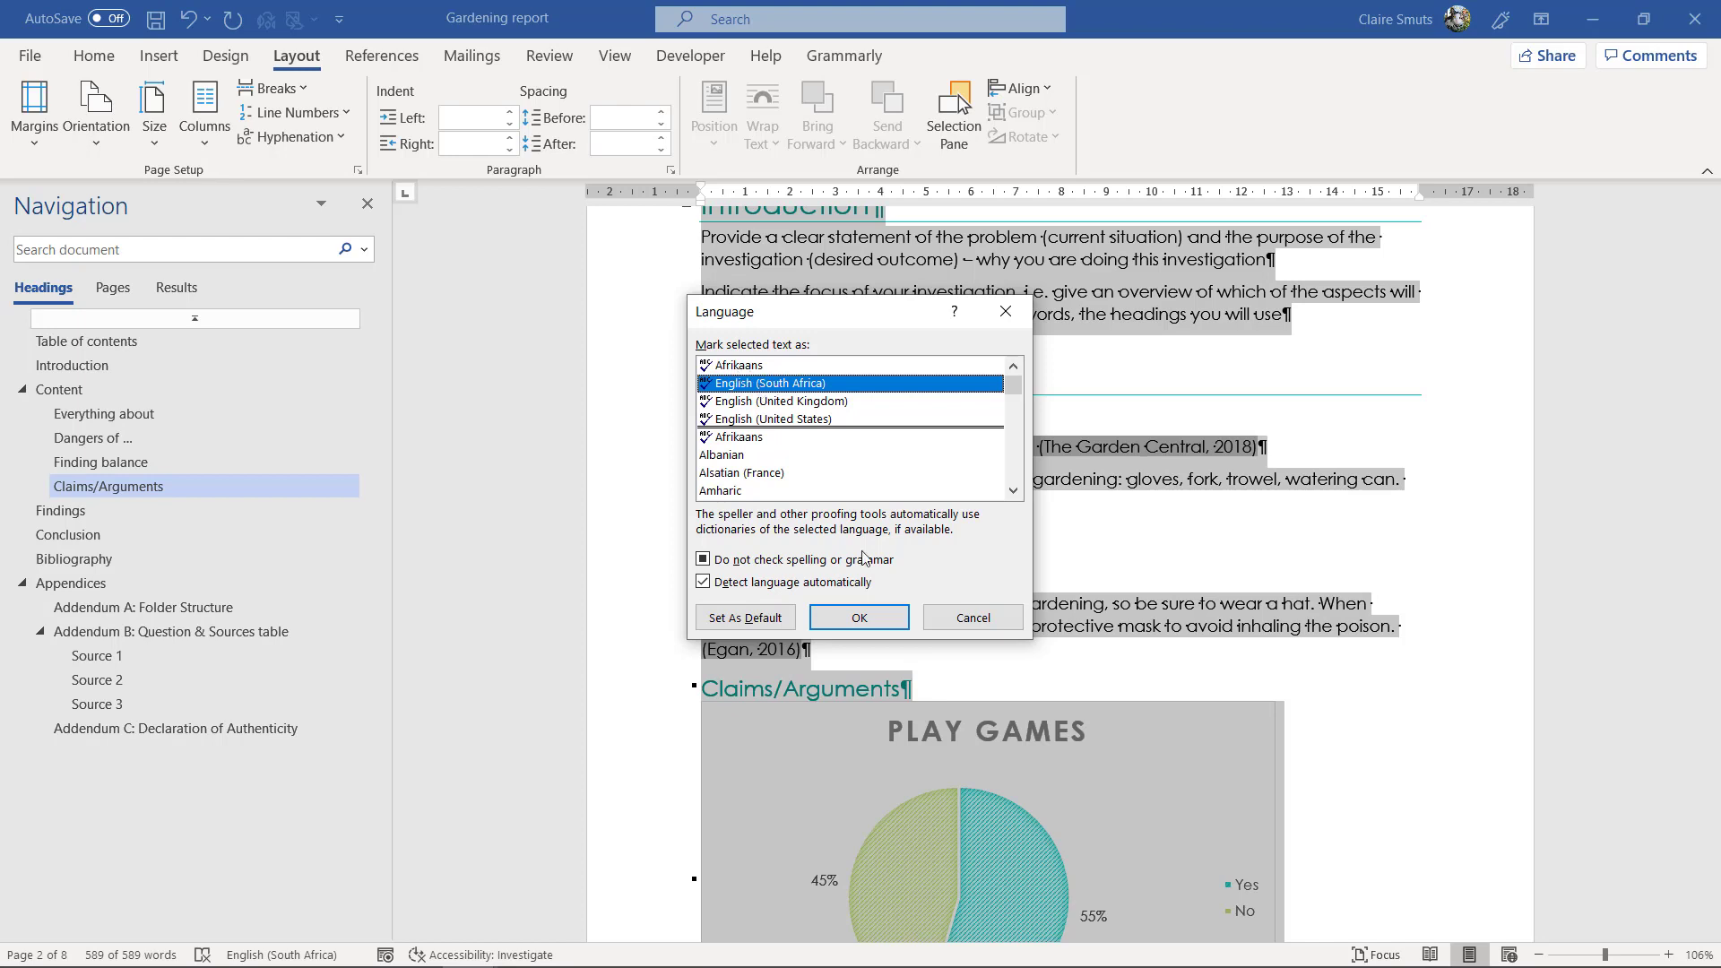
{"action": "left_click", "coordinate": [754, 562]}
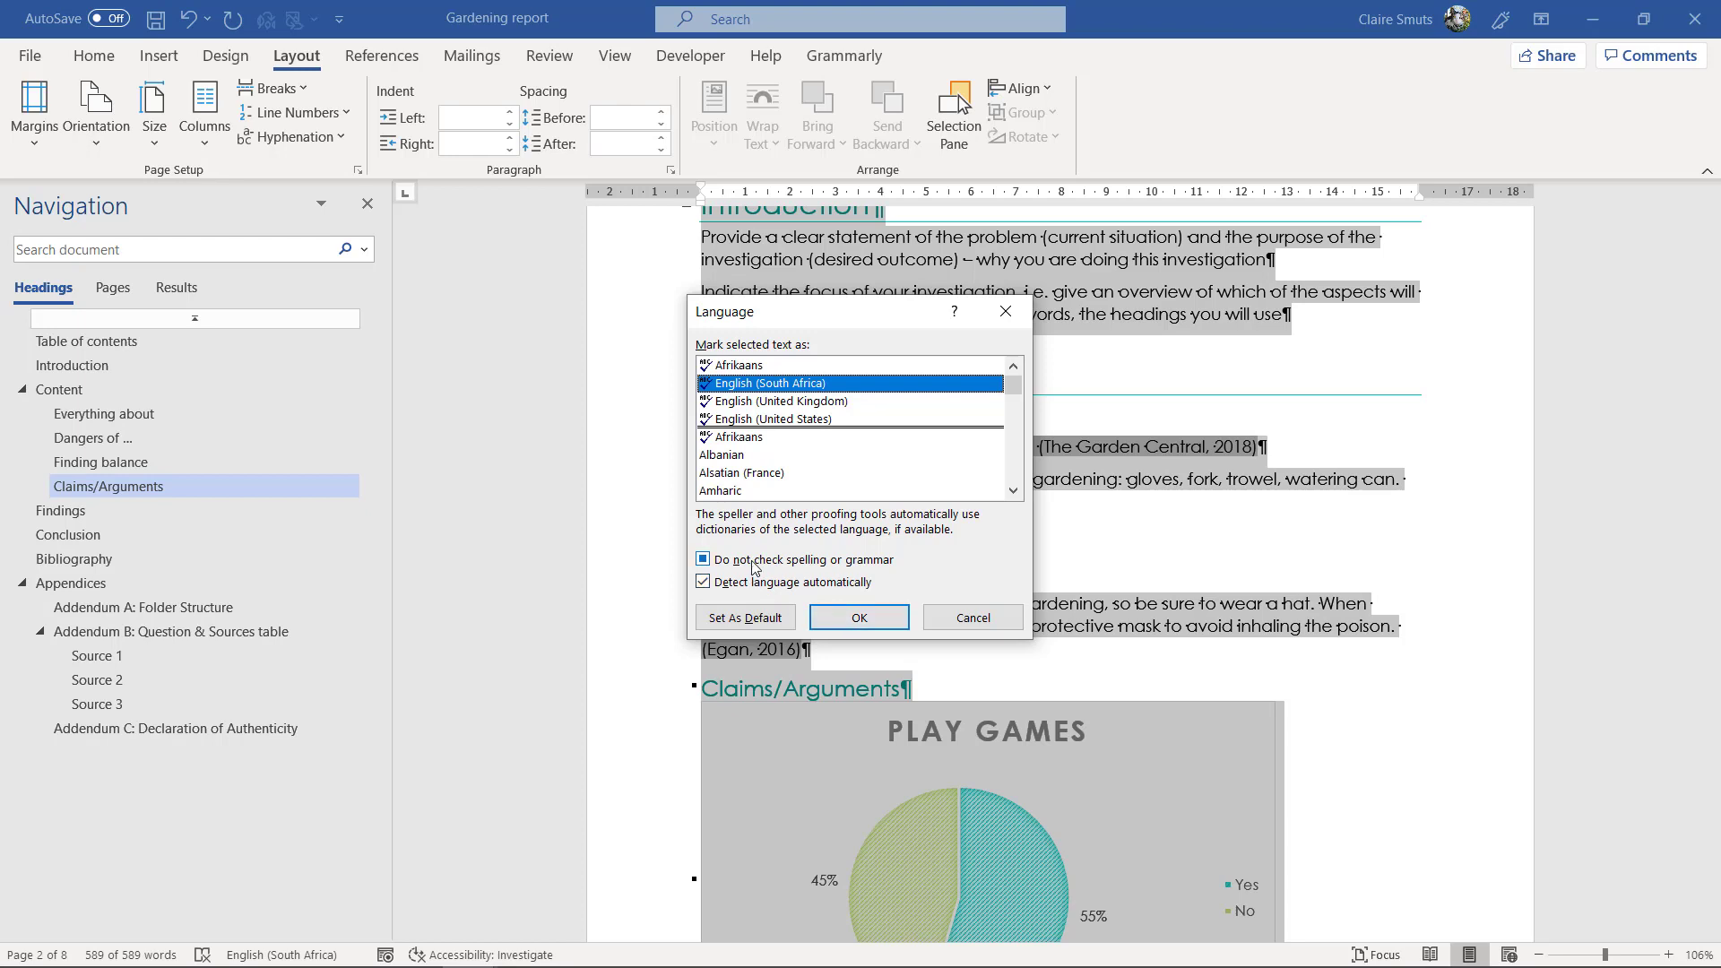
{"action": "left_click", "coordinate": [876, 626]}
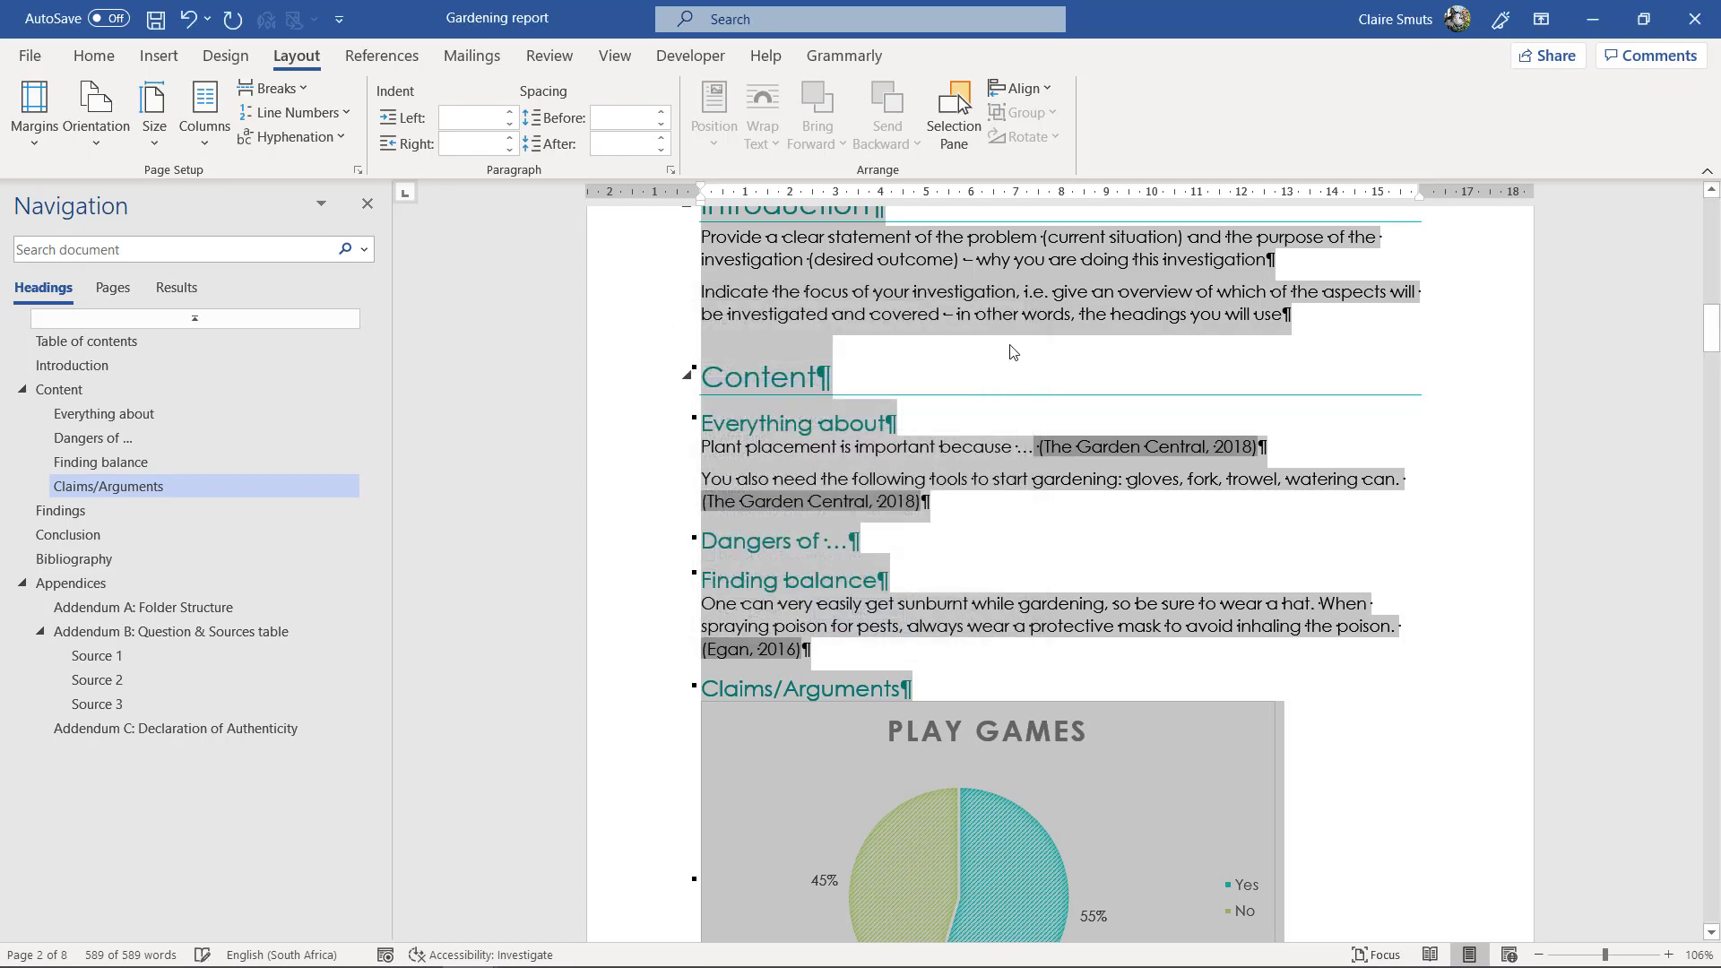
{"action": "left_click", "coordinate": [1014, 355]}
{"action": "left_click_drag", "start_coordinate": [1713, 320], "coordinate": [1714, 255]}
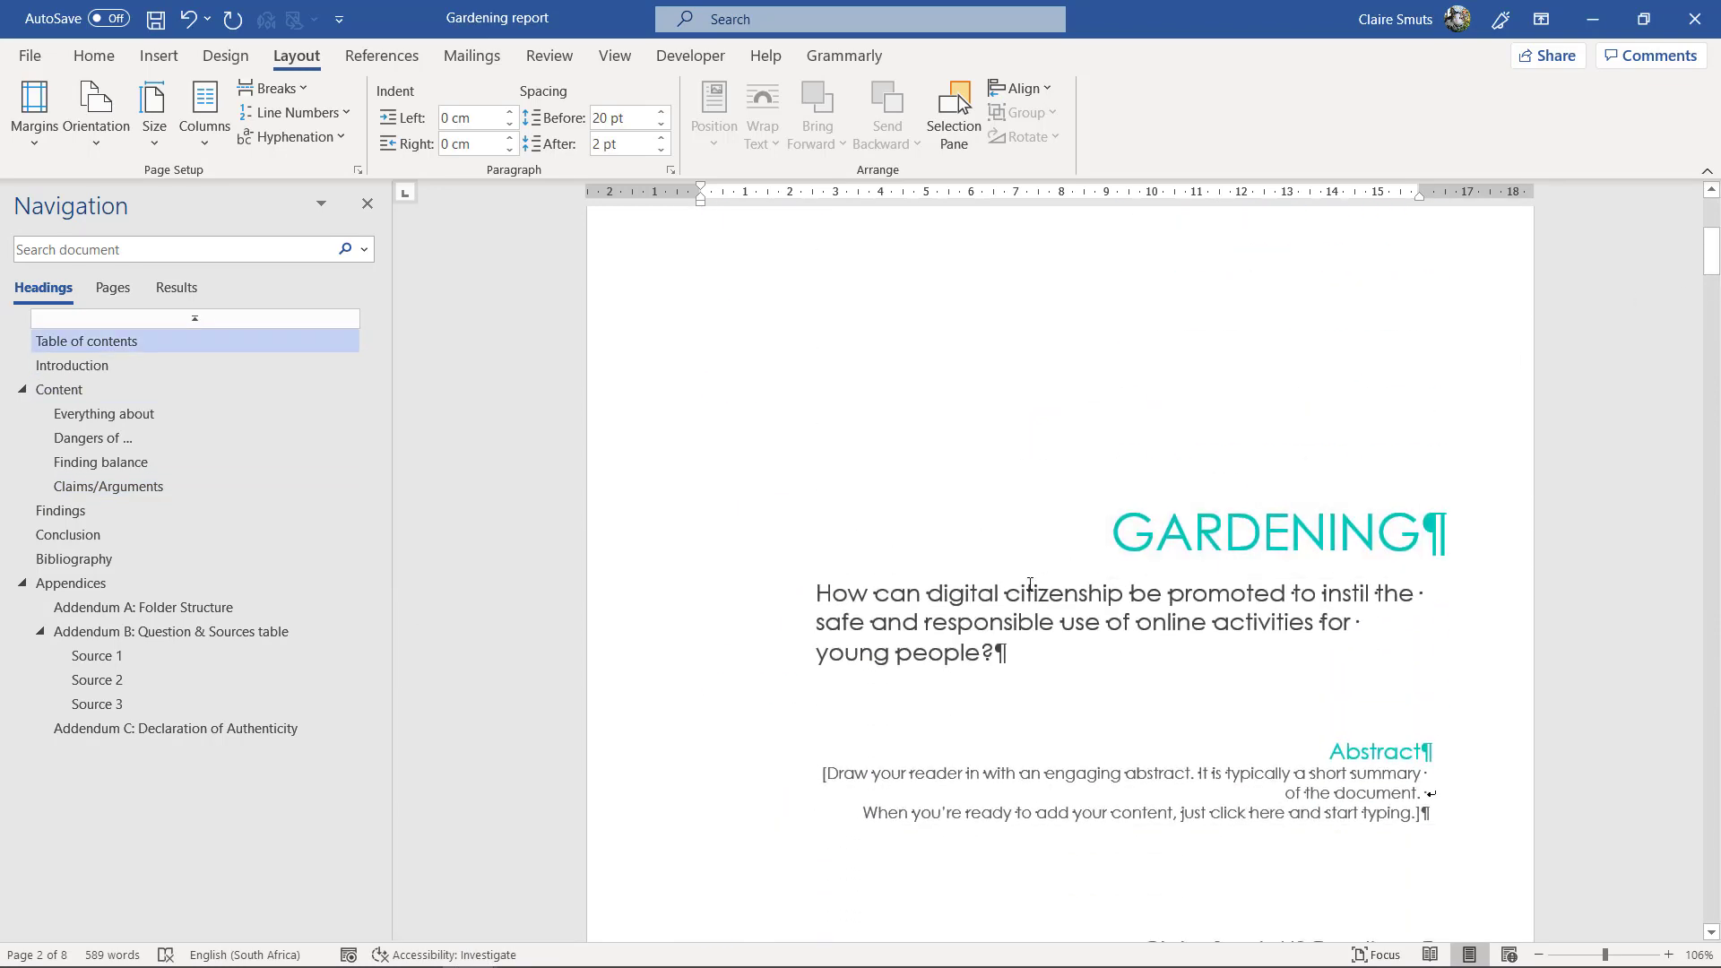
{"action": "left_click", "coordinate": [1047, 769]}
{"action": "scroll", "coordinate": [928, 508], "scroll_direction": "down", "scroll_amount": 3}
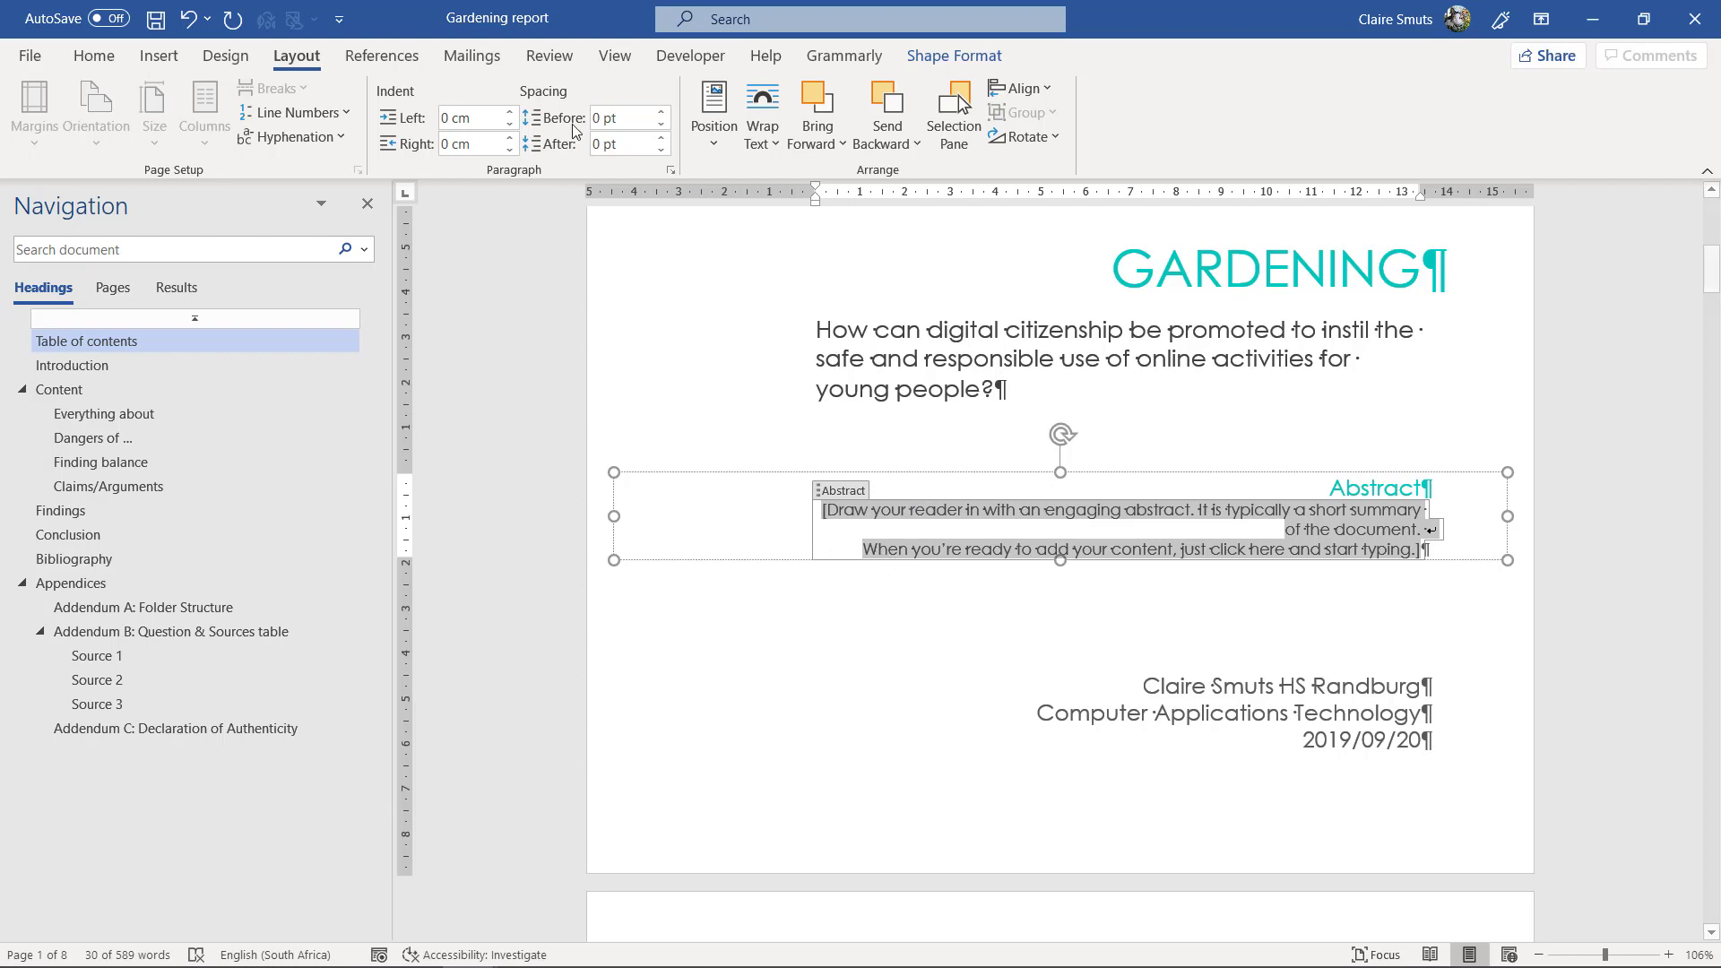
Step: Run Check Document, step through the spelling errors in the Editor, then close it
{"action": "left_click", "coordinate": [550, 56]}
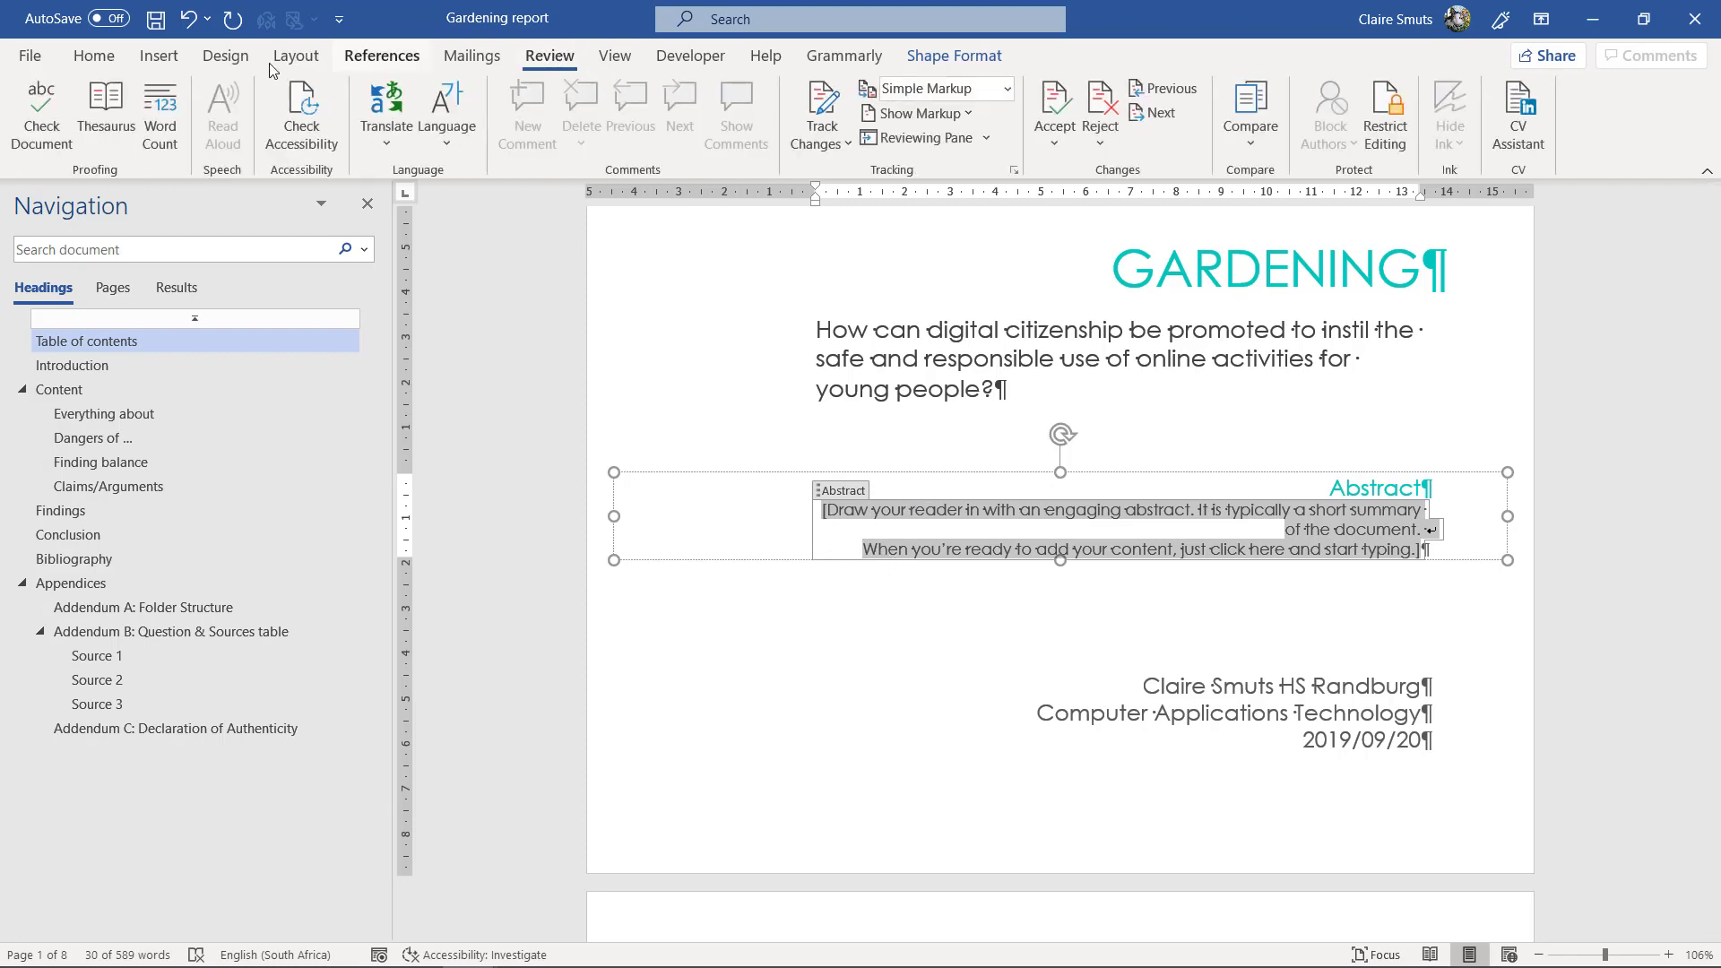
{"action": "left_click", "coordinate": [56, 139]}
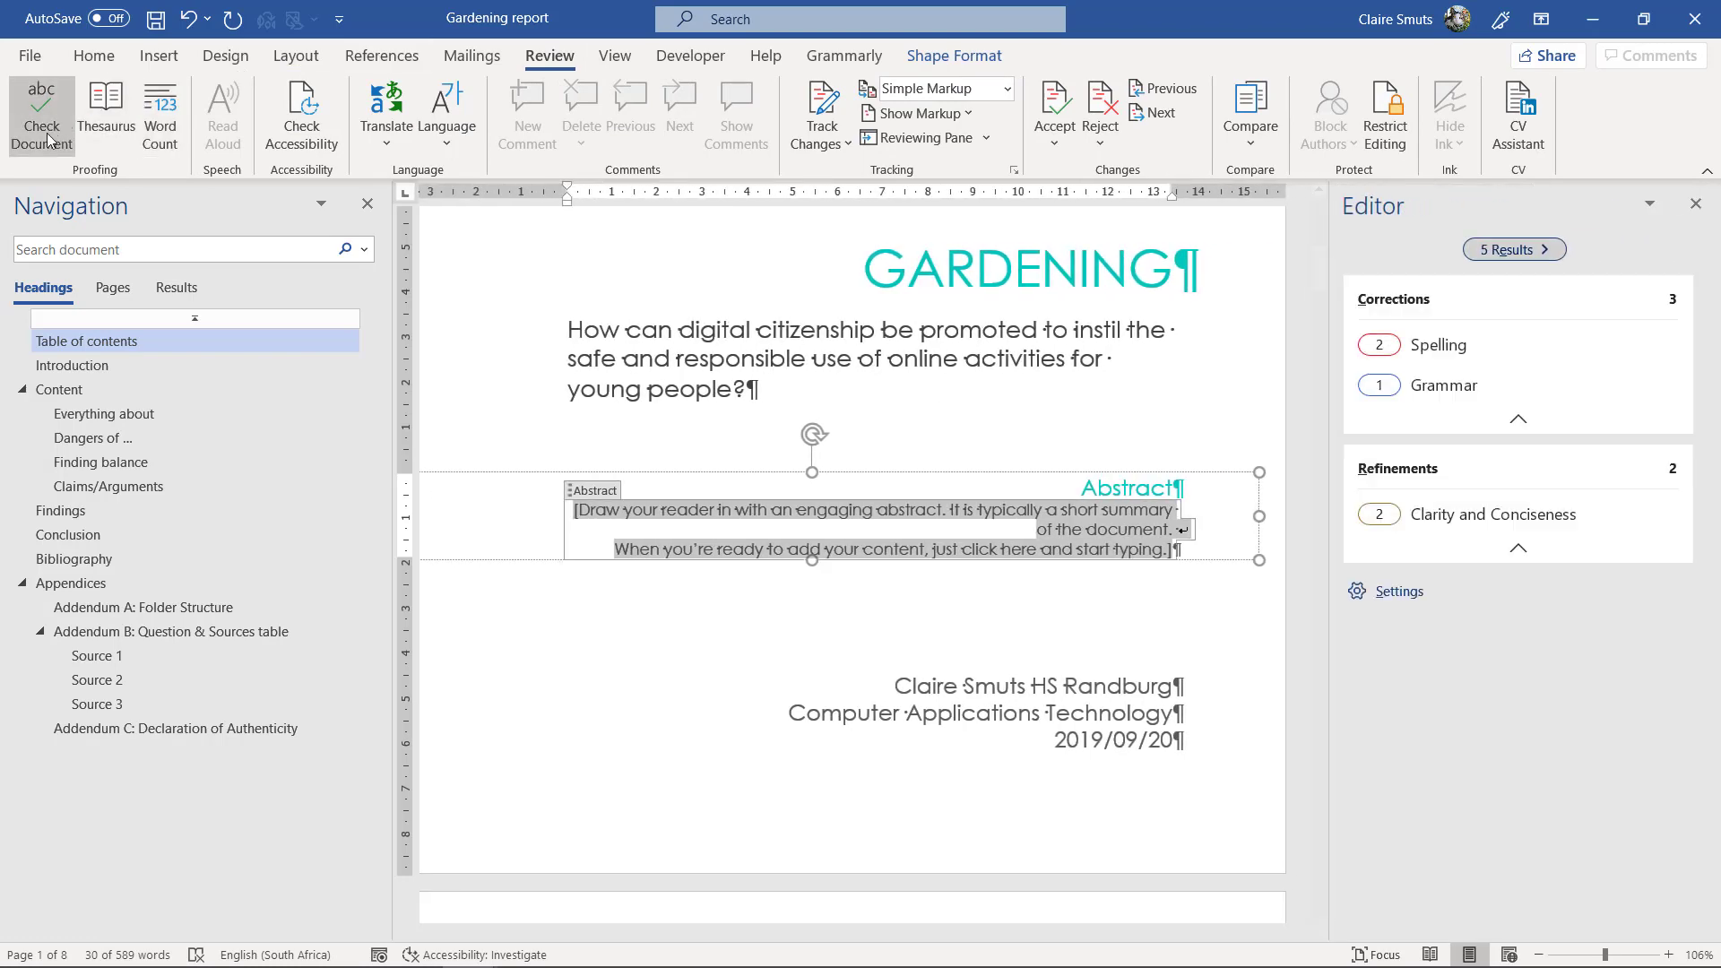
{"action": "left_click", "coordinate": [1420, 346]}
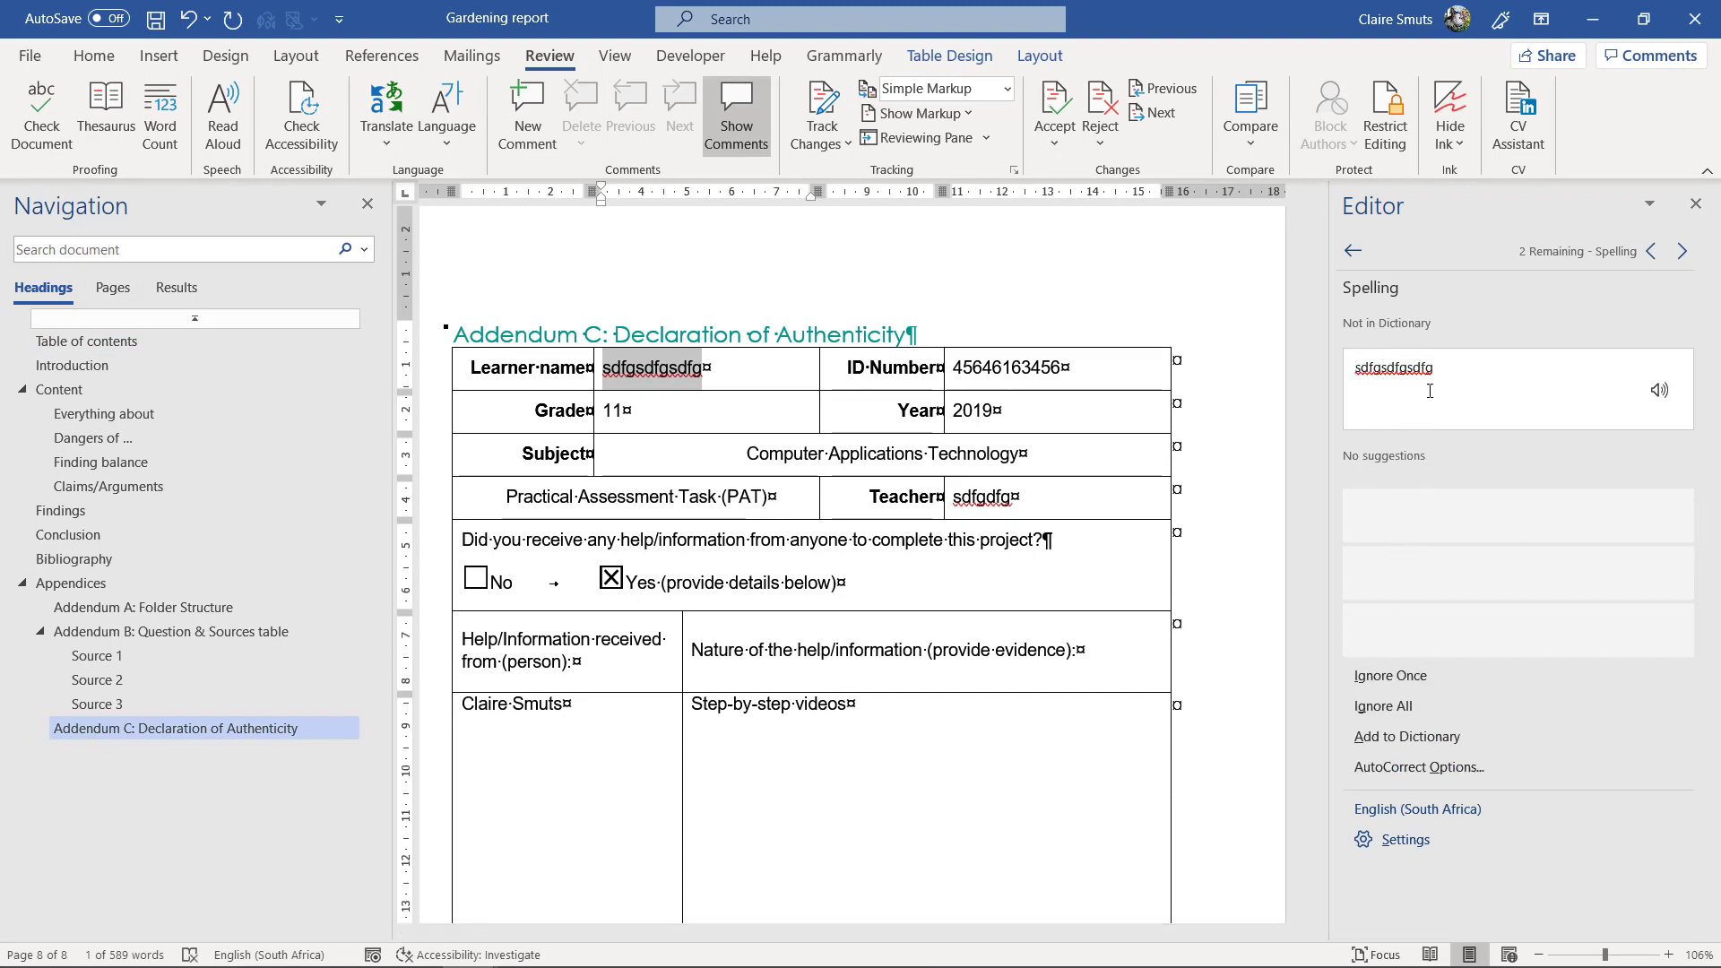
{"action": "left_click", "coordinate": [1682, 252]}
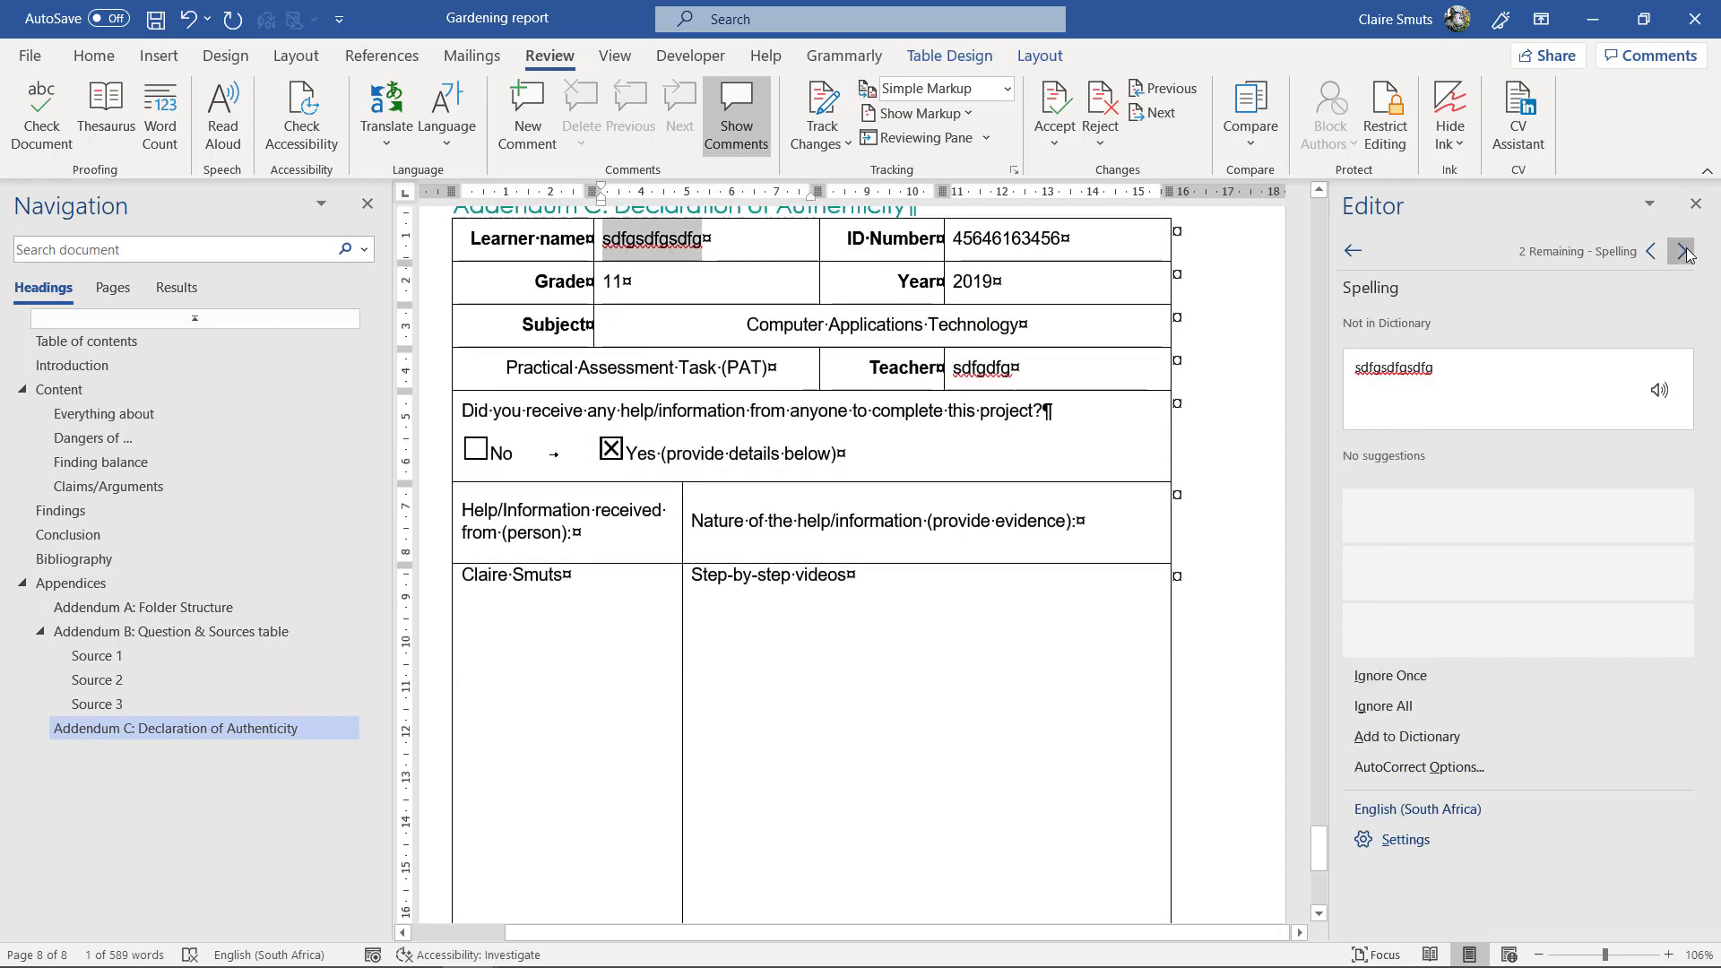
{"action": "left_click", "coordinate": [1682, 252]}
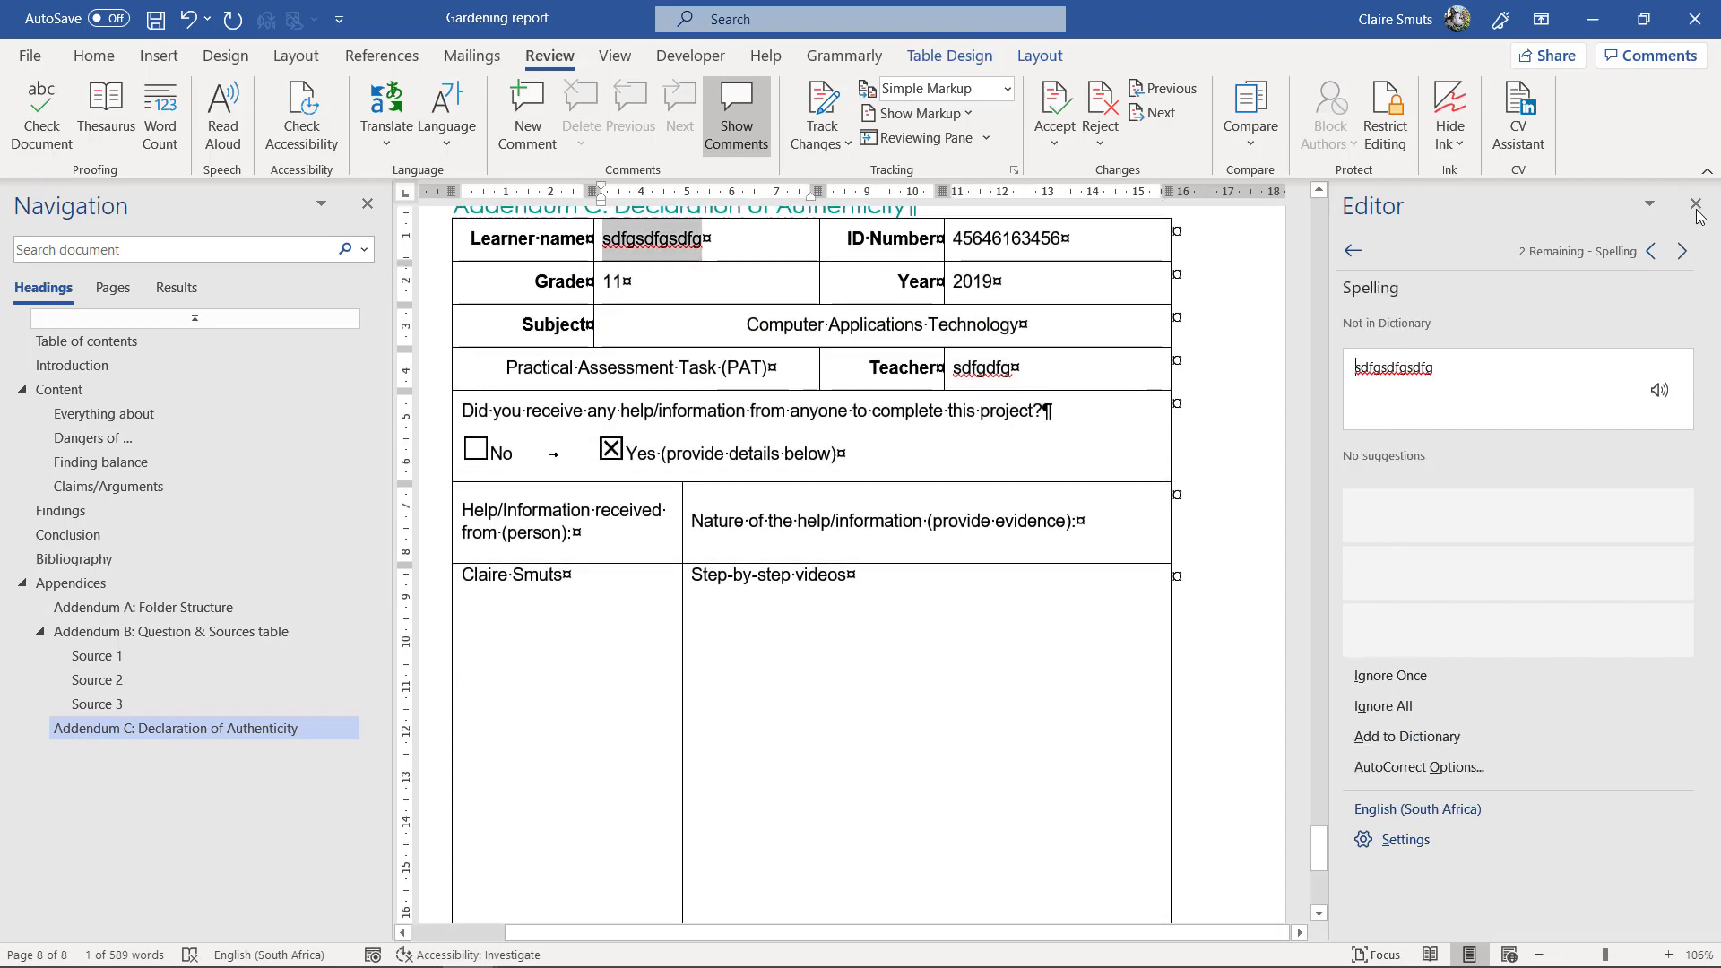
{"action": "left_click", "coordinate": [1695, 205]}
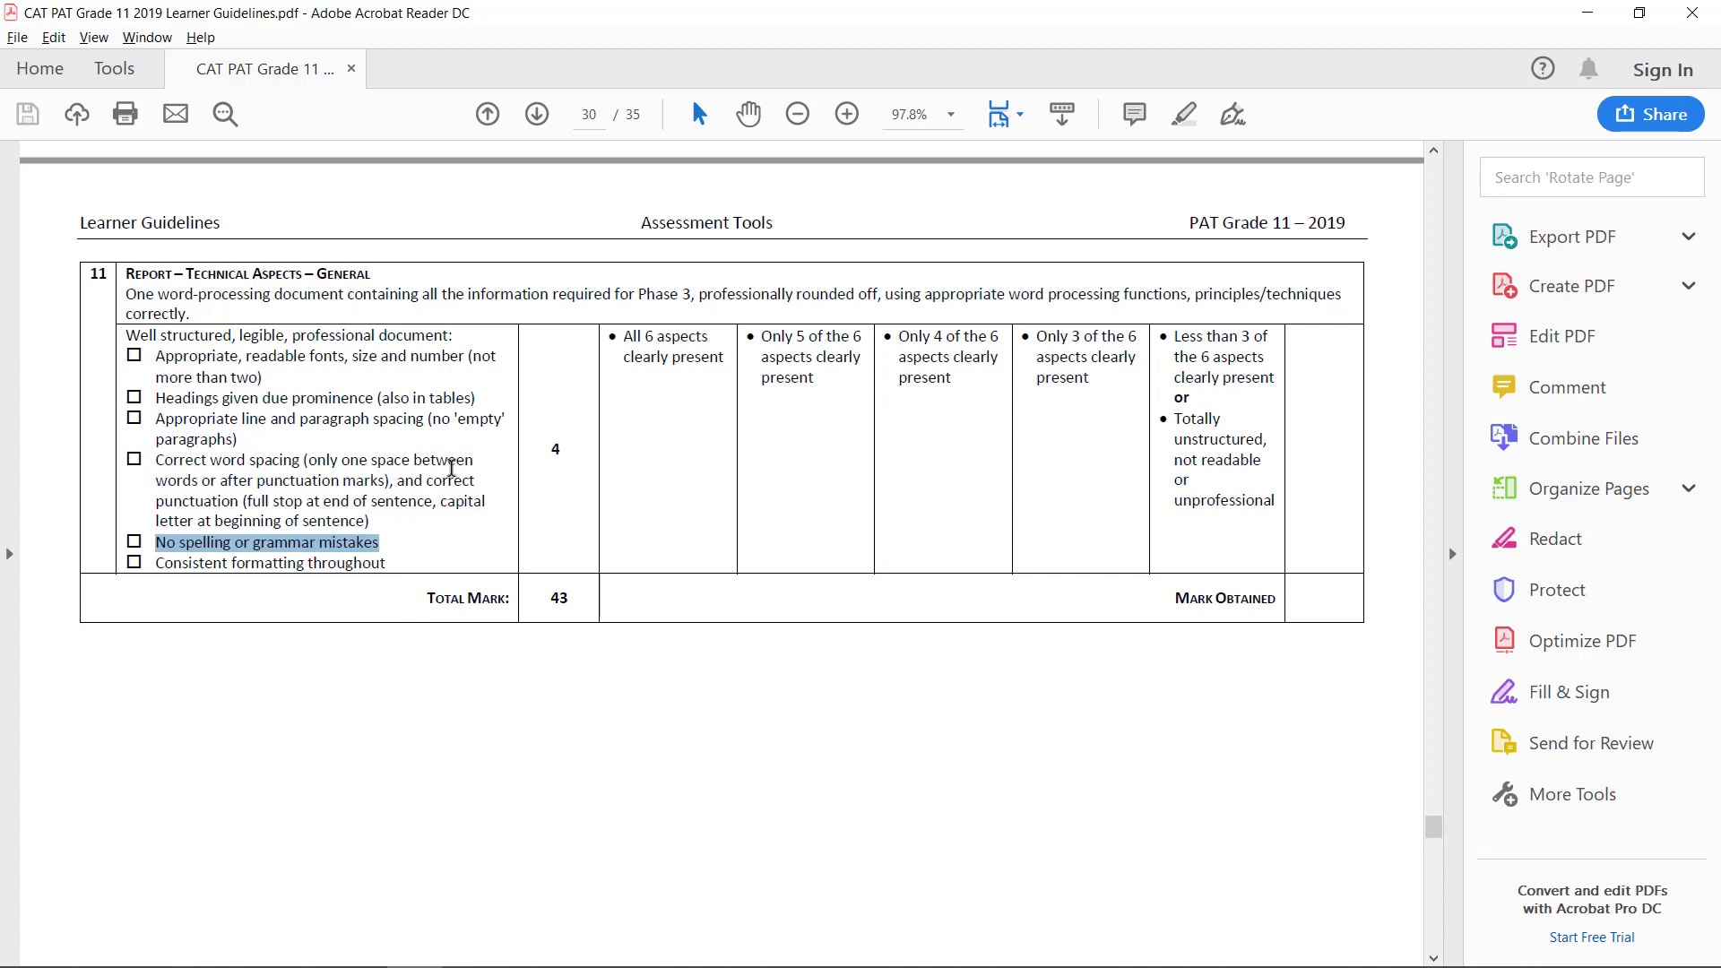
{"action": "left_click_drag", "start_coordinate": [155, 563], "coordinate": [402, 562]}
{"action": "left_click", "coordinate": [402, 562]}
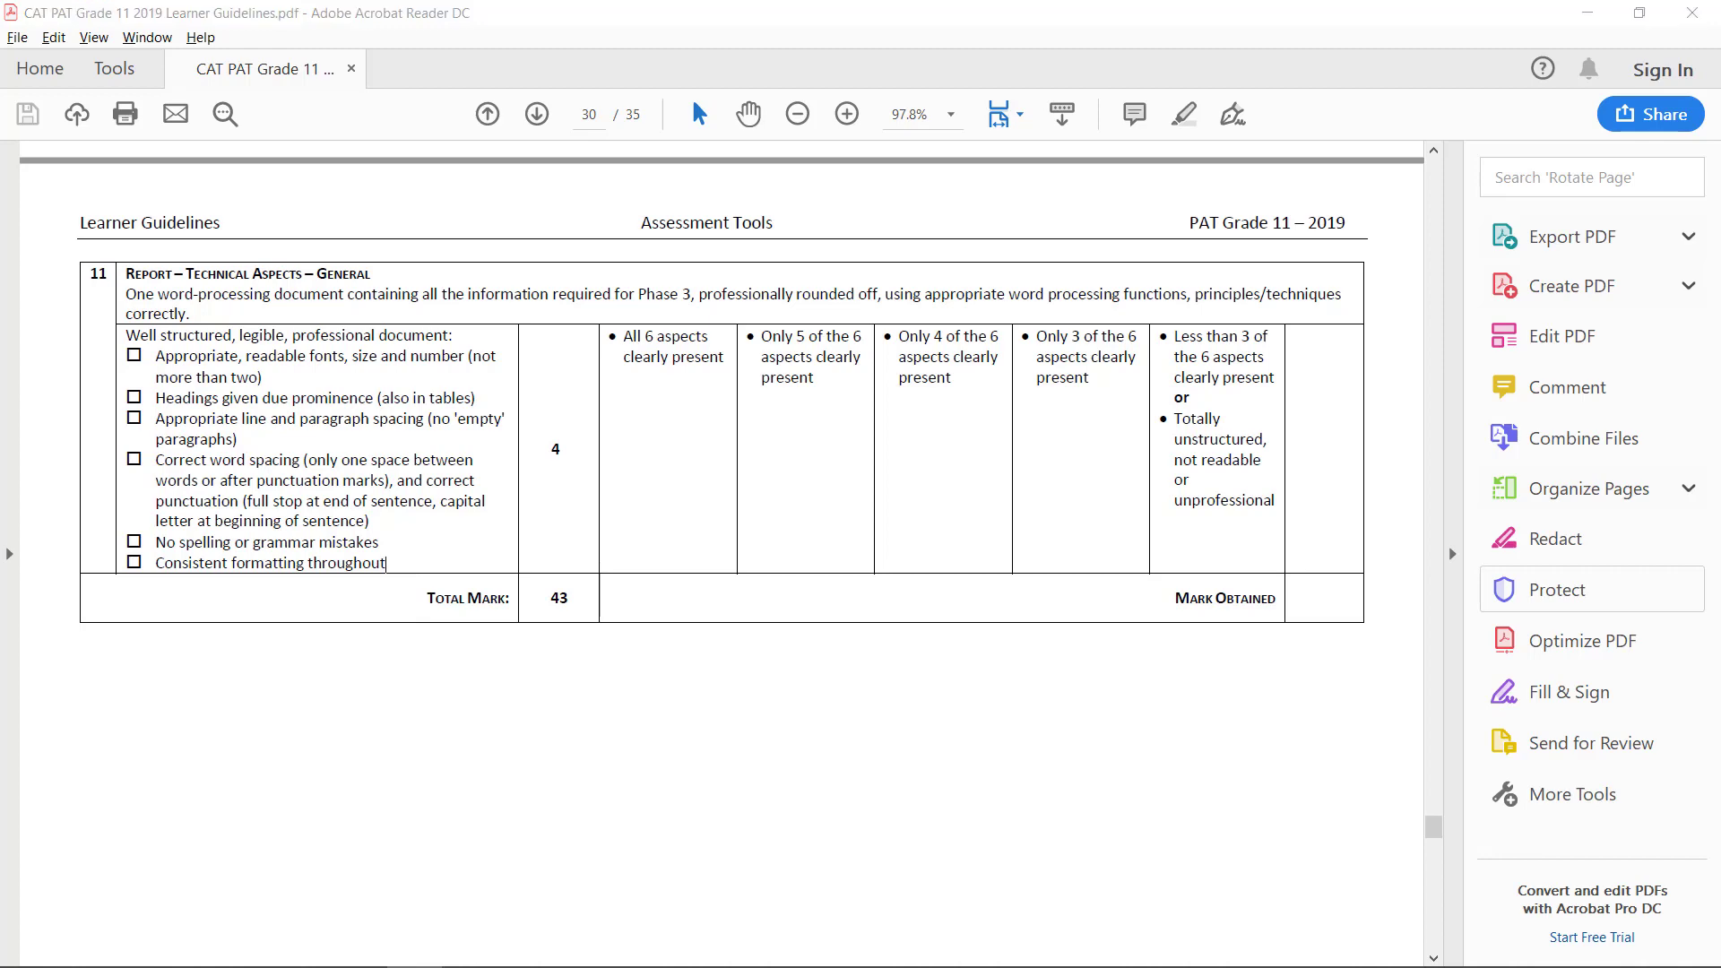
Step: Back in the report on the Home tab, select the Introduction paragraphs and scroll to the Figure 1 caption
{"action": "key", "text": "alt+Tab"}
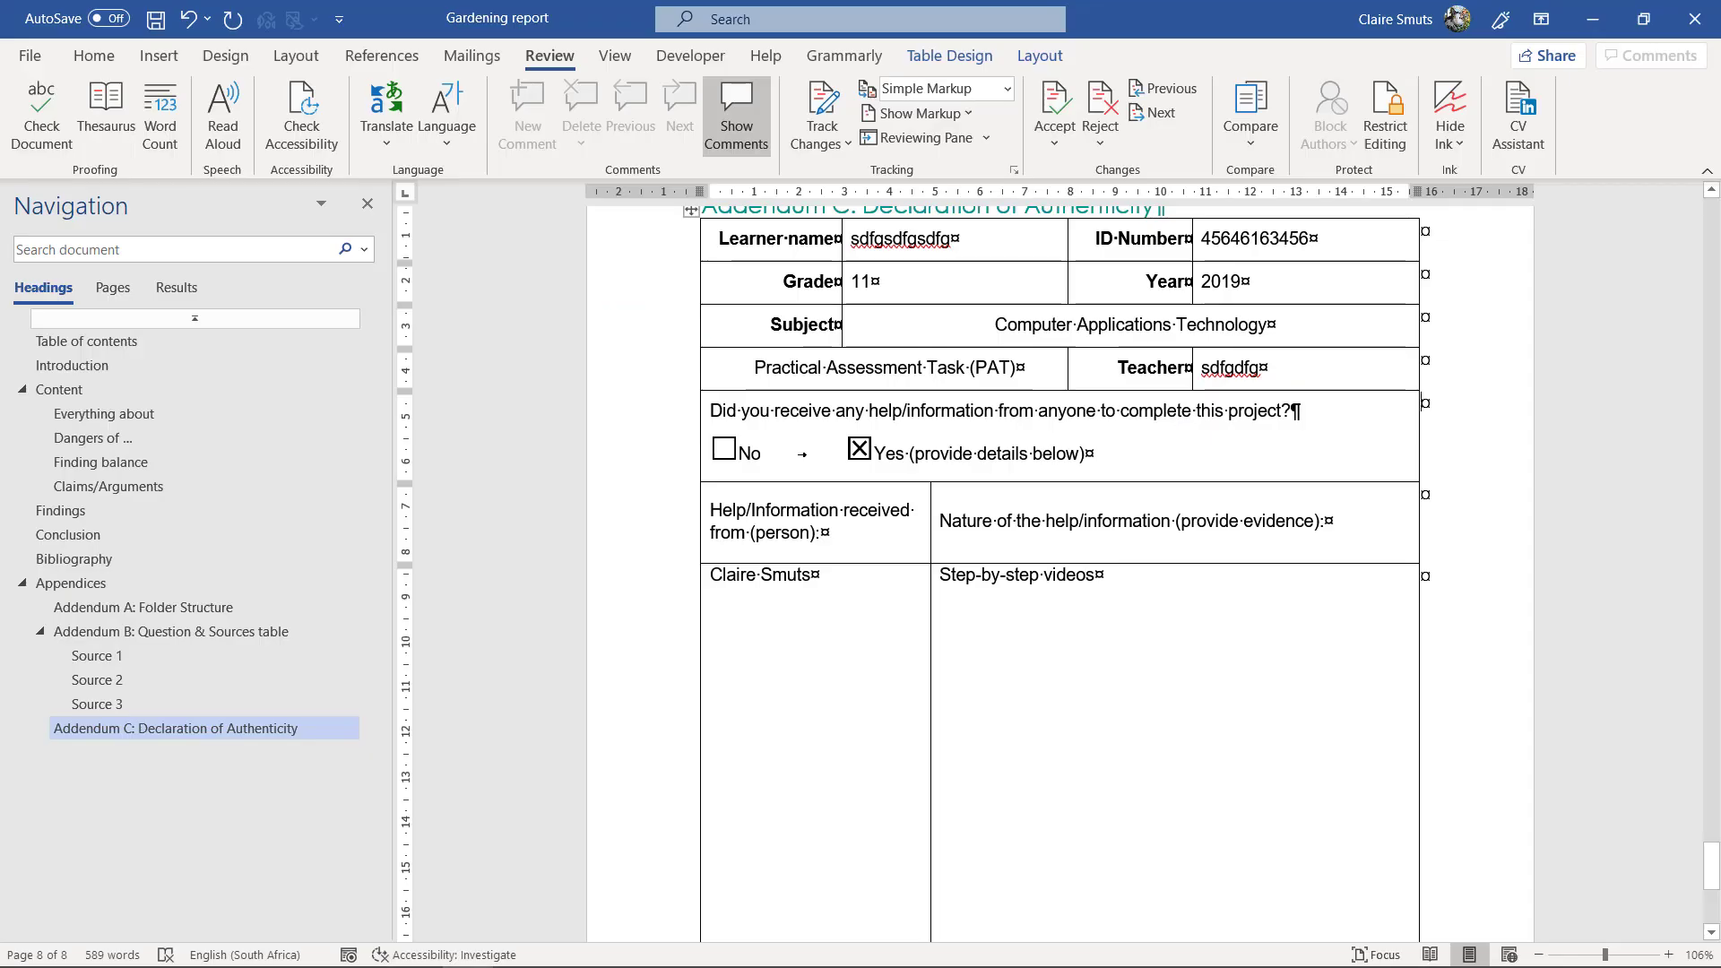
{"action": "left_click_drag", "start_coordinate": [1711, 865], "coordinate": [1674, 328]}
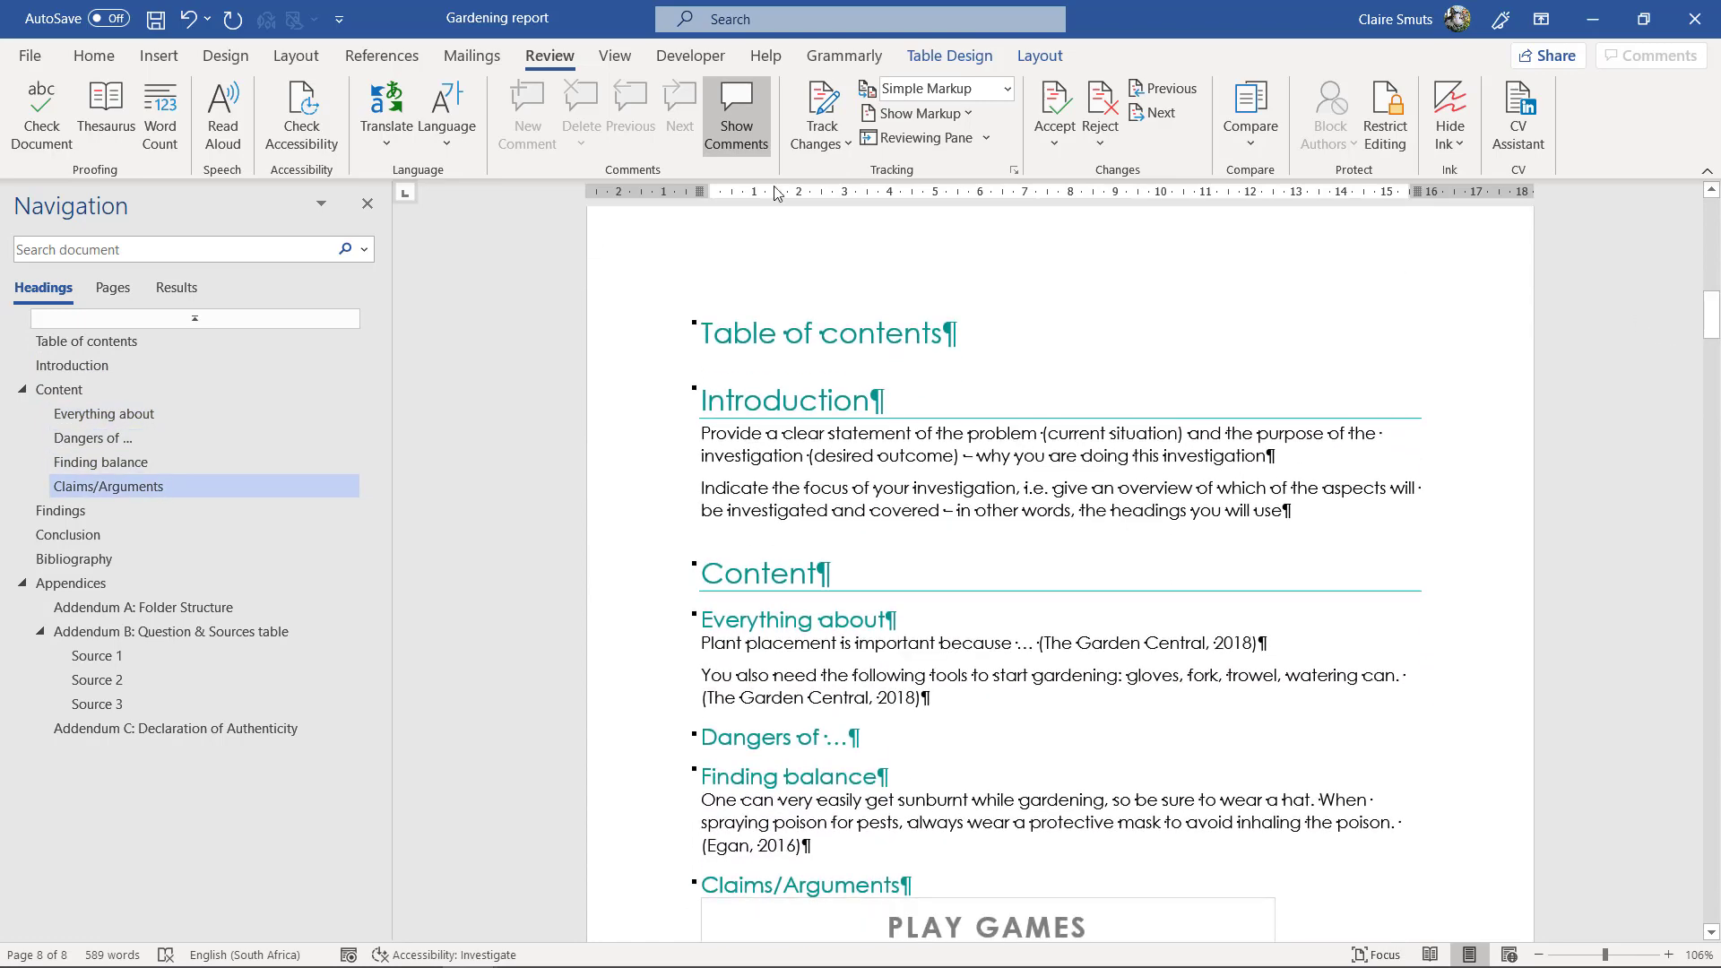
{"action": "left_click", "coordinate": [115, 57]}
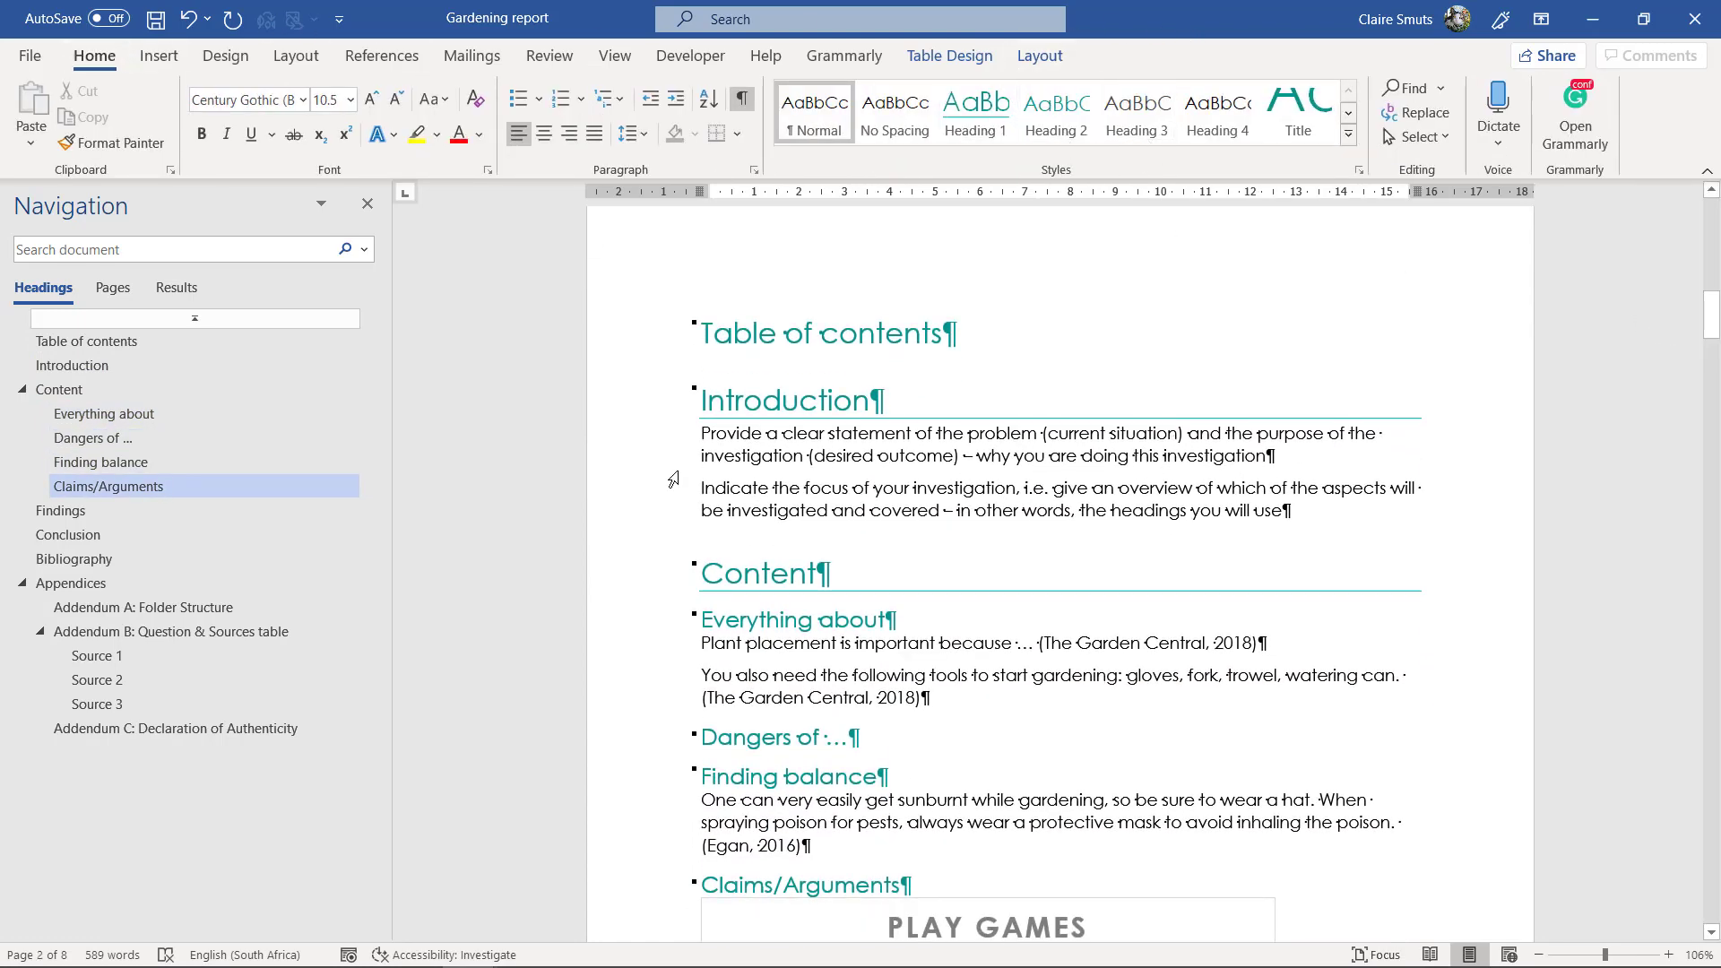
{"action": "left_click_drag", "start_coordinate": [627, 451], "coordinate": [626, 518]}
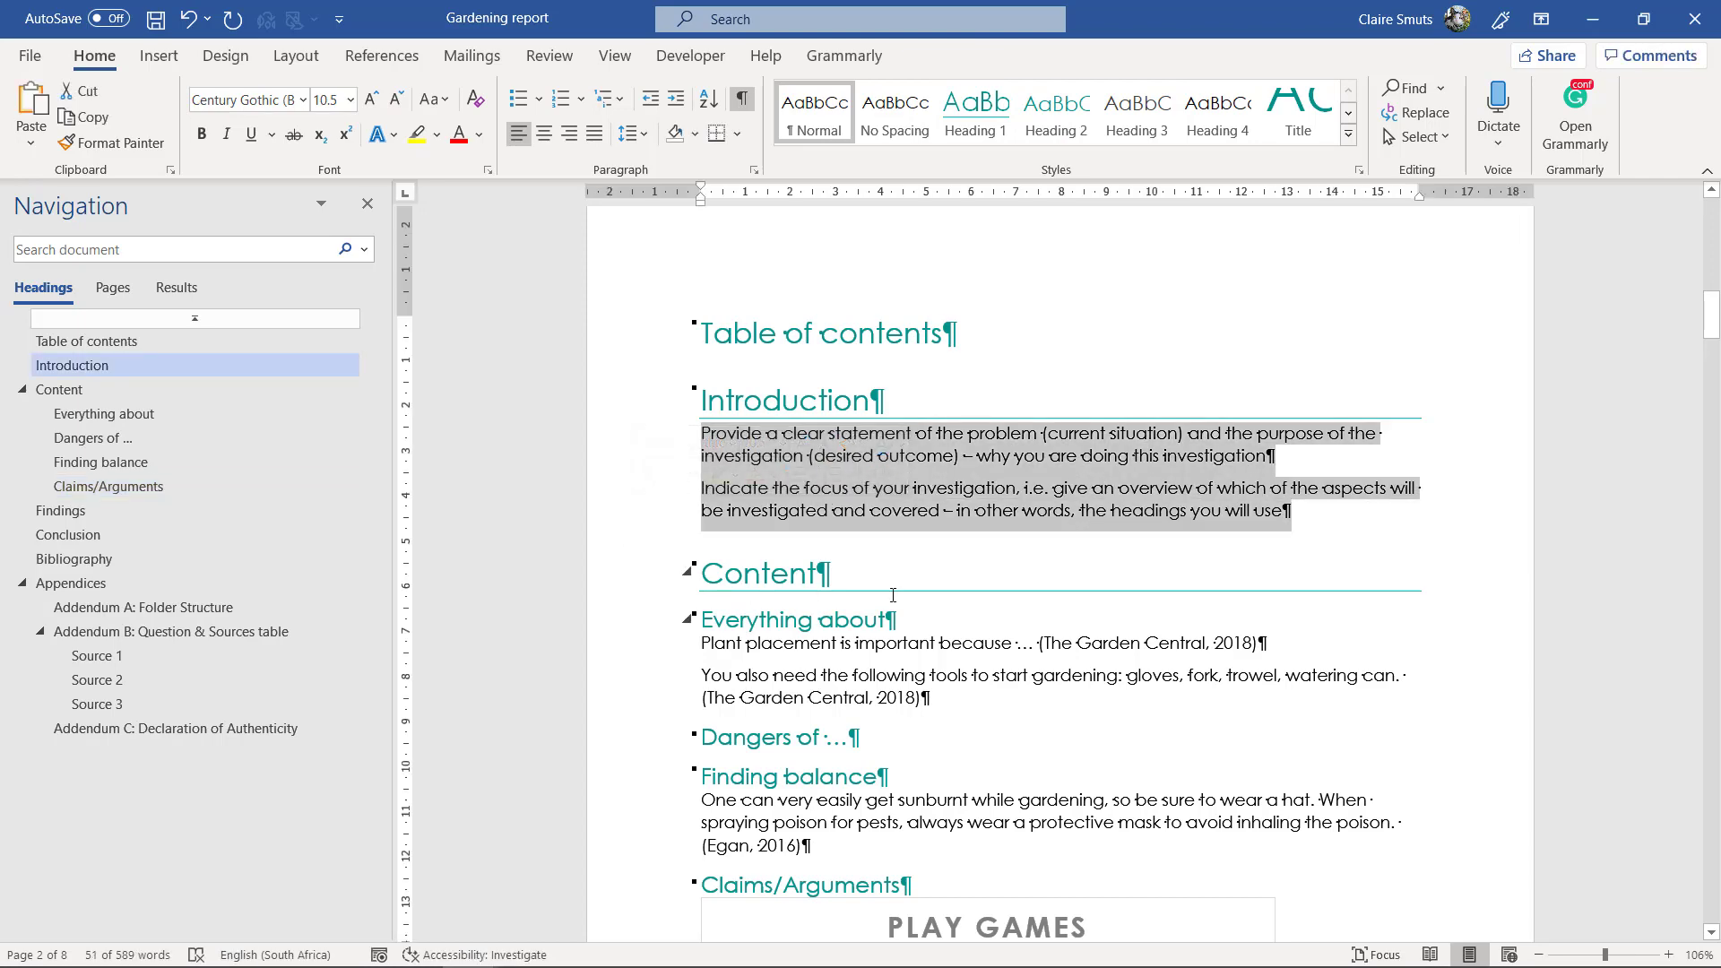
{"action": "scroll", "coordinate": [998, 621], "scroll_direction": "down", "scroll_amount": 3}
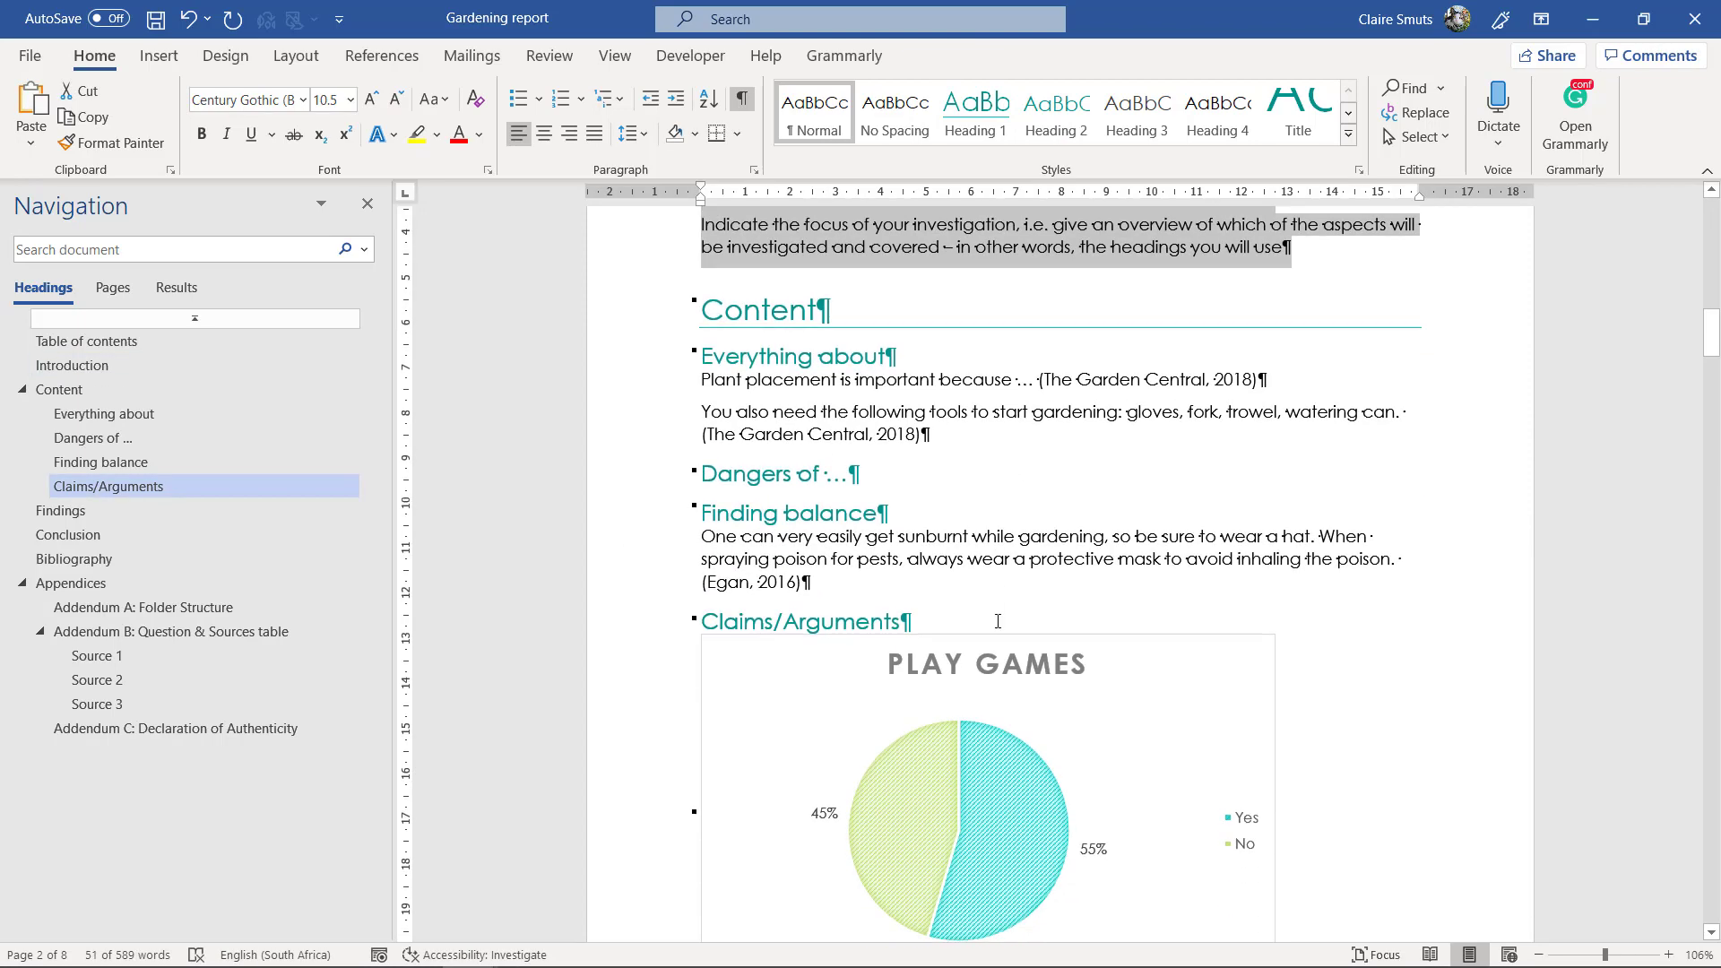
{"action": "scroll", "coordinate": [997, 621], "scroll_direction": "down", "scroll_amount": 6}
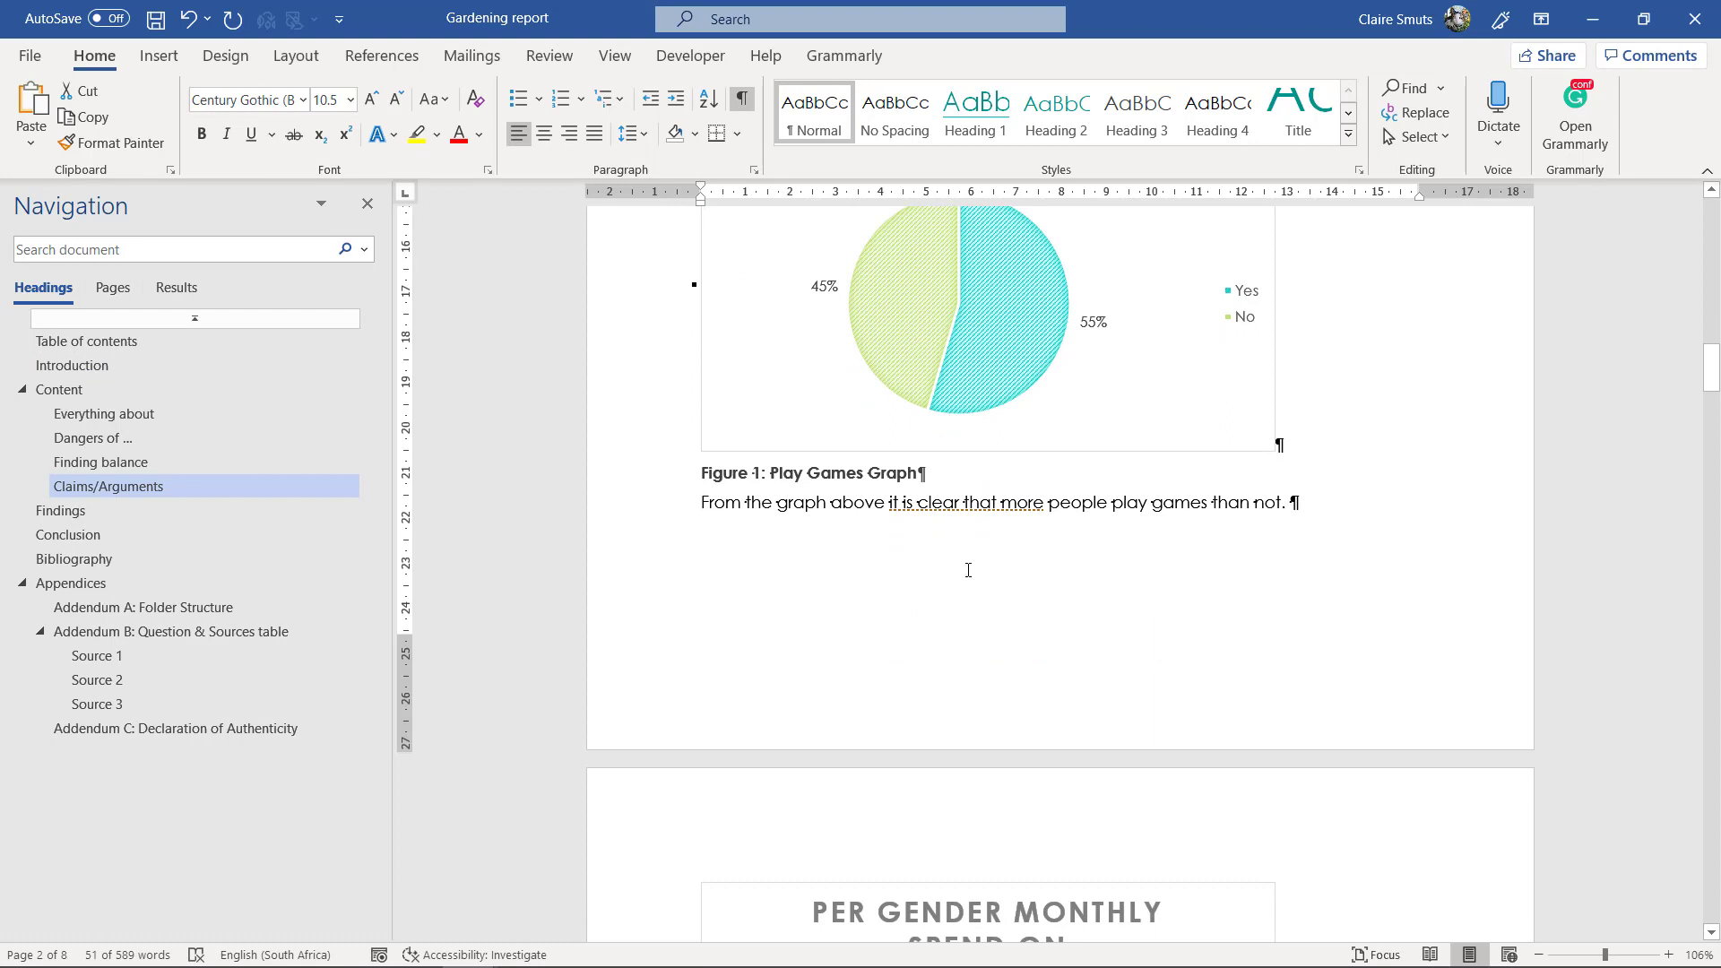
{"action": "left_click", "coordinate": [802, 470]}
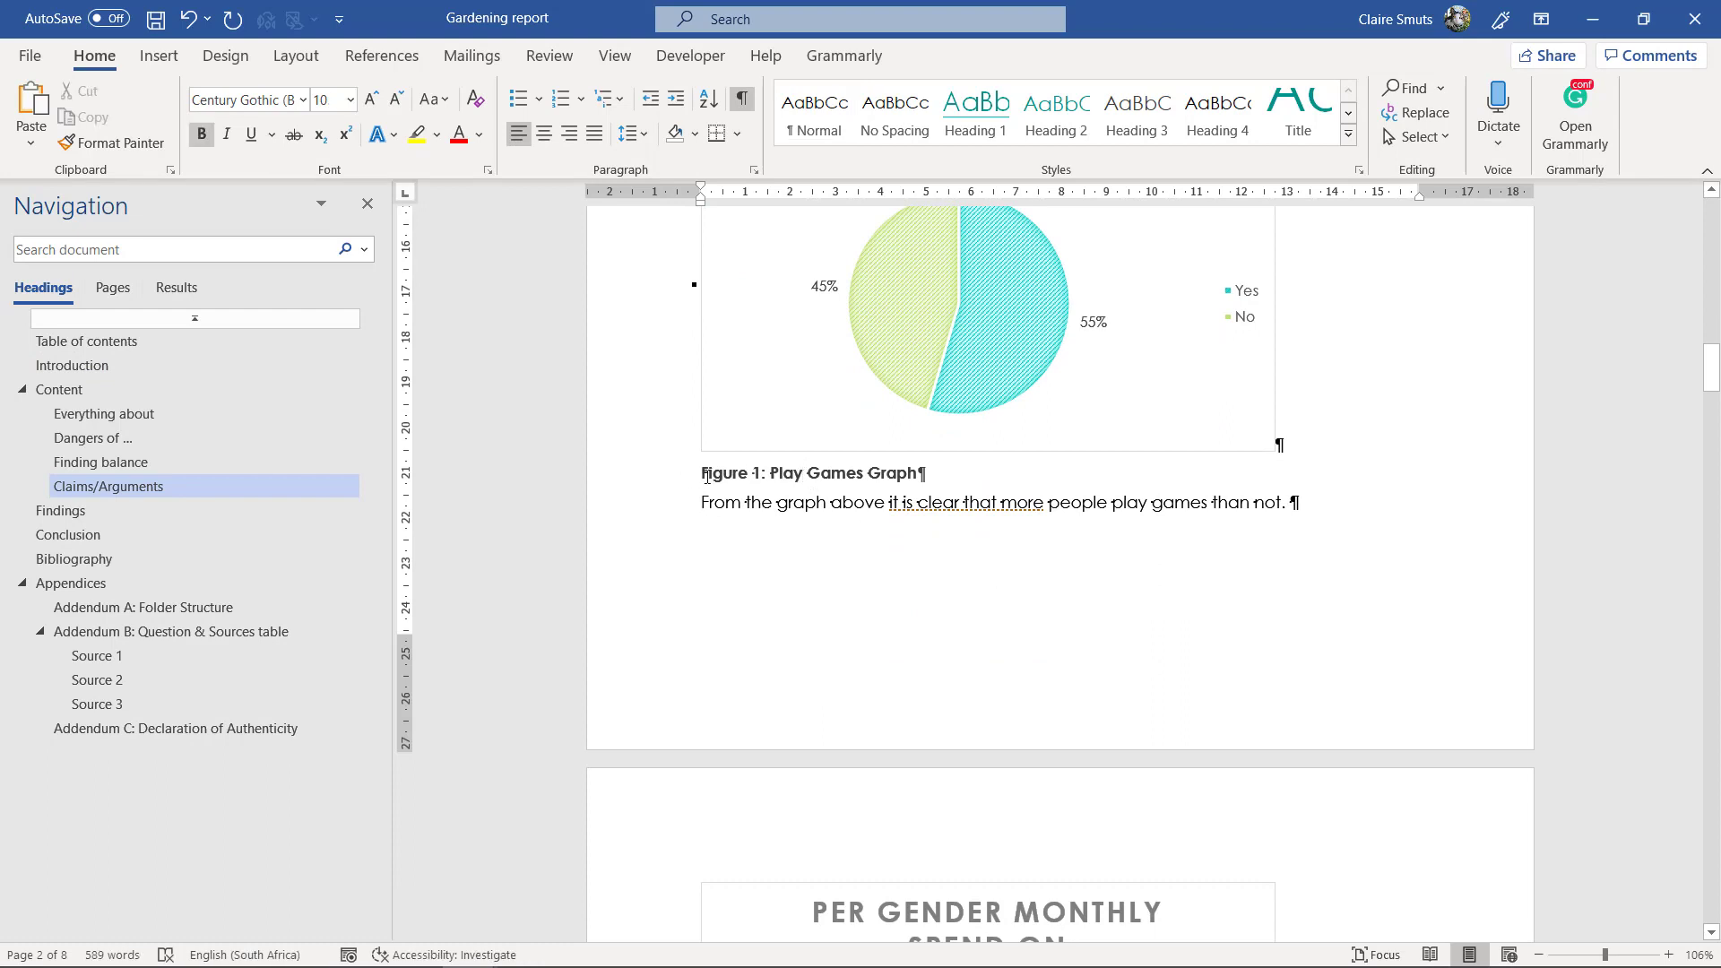
{"action": "left_click_drag", "start_coordinate": [705, 474], "coordinate": [905, 464]}
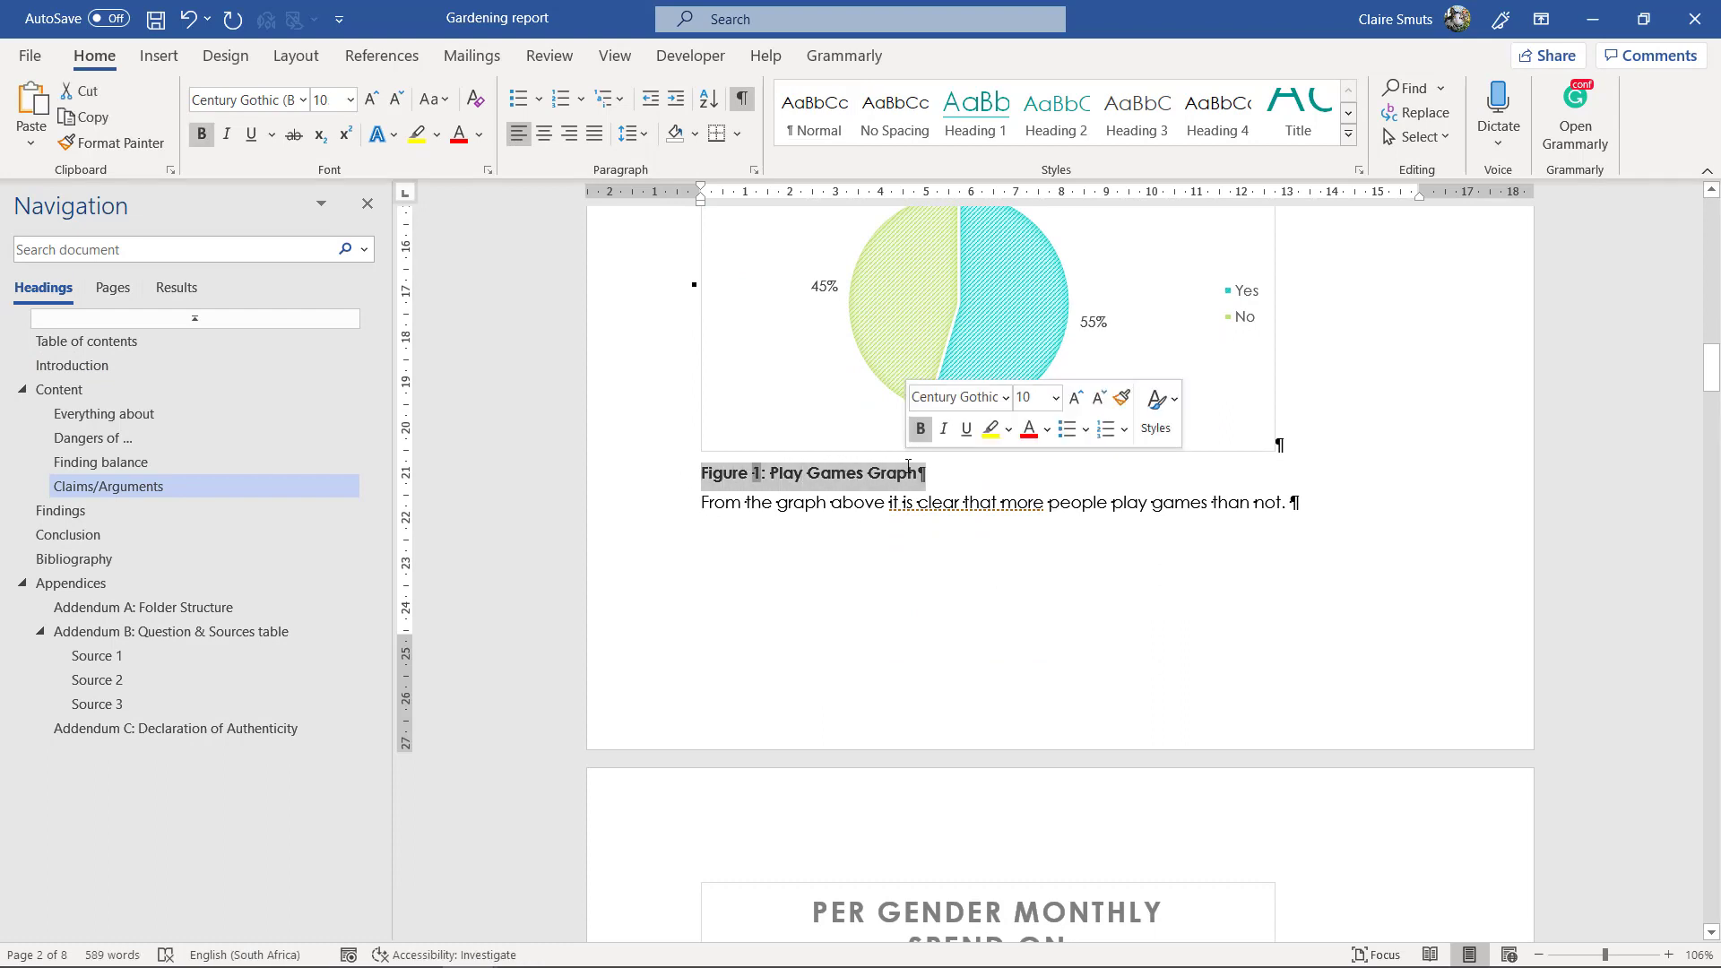
{"action": "left_click", "coordinate": [1348, 135]}
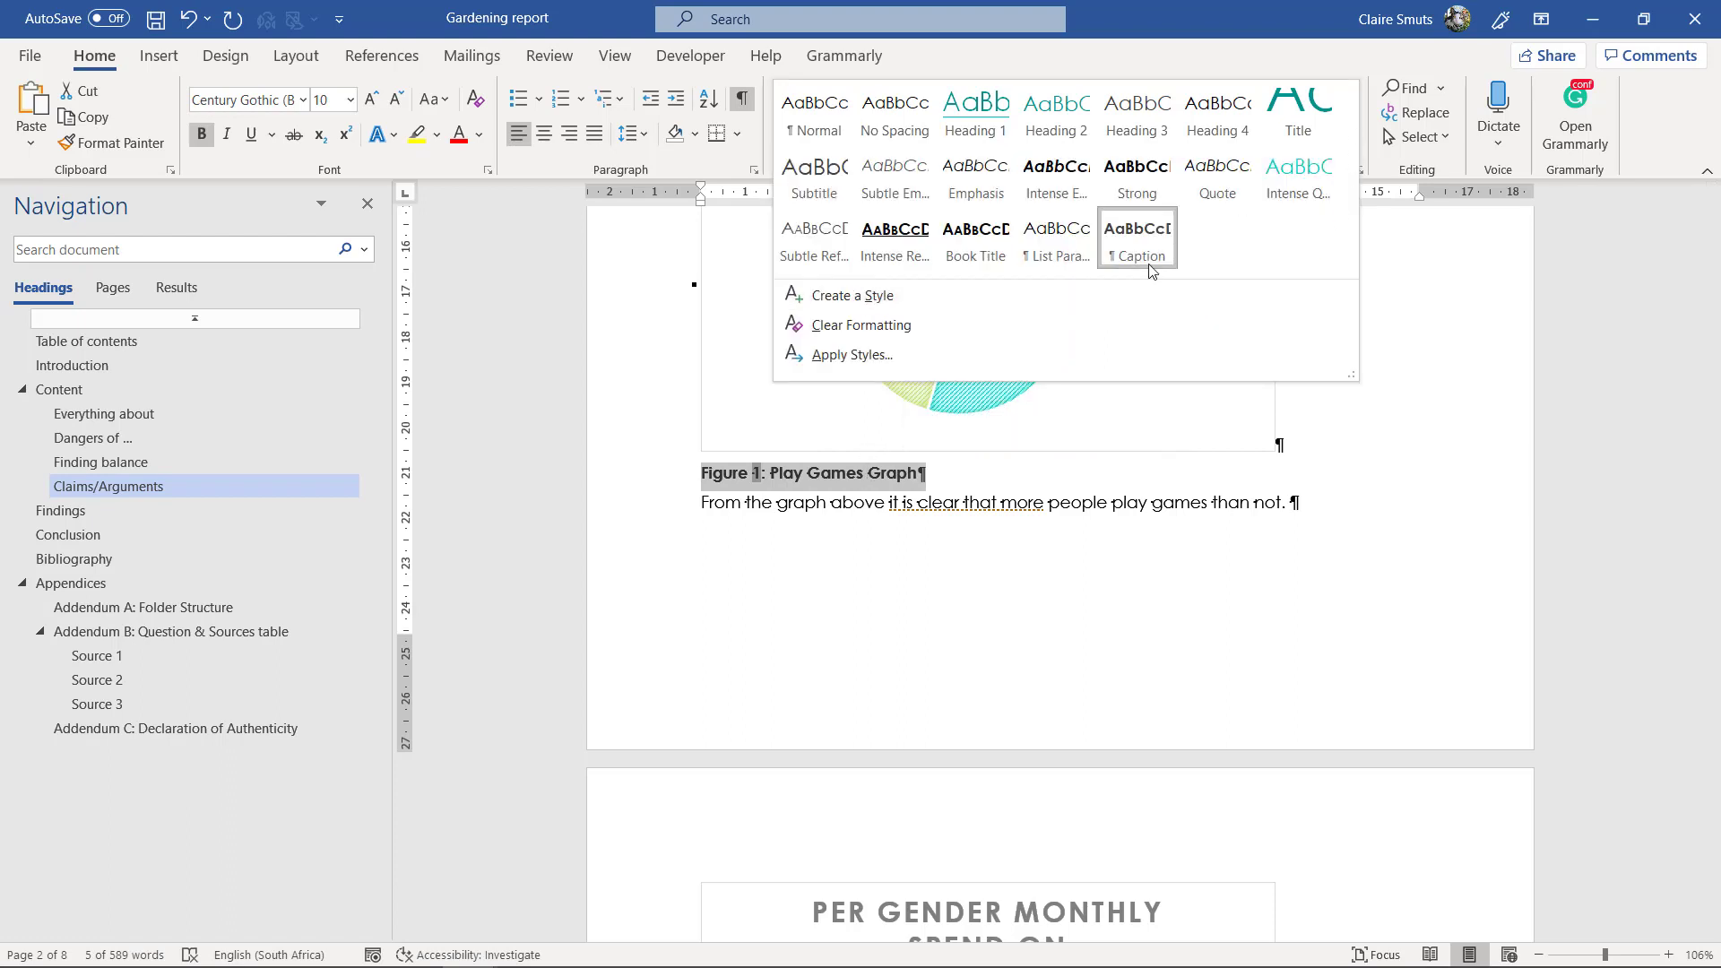
{"action": "left_click", "coordinate": [1336, 476]}
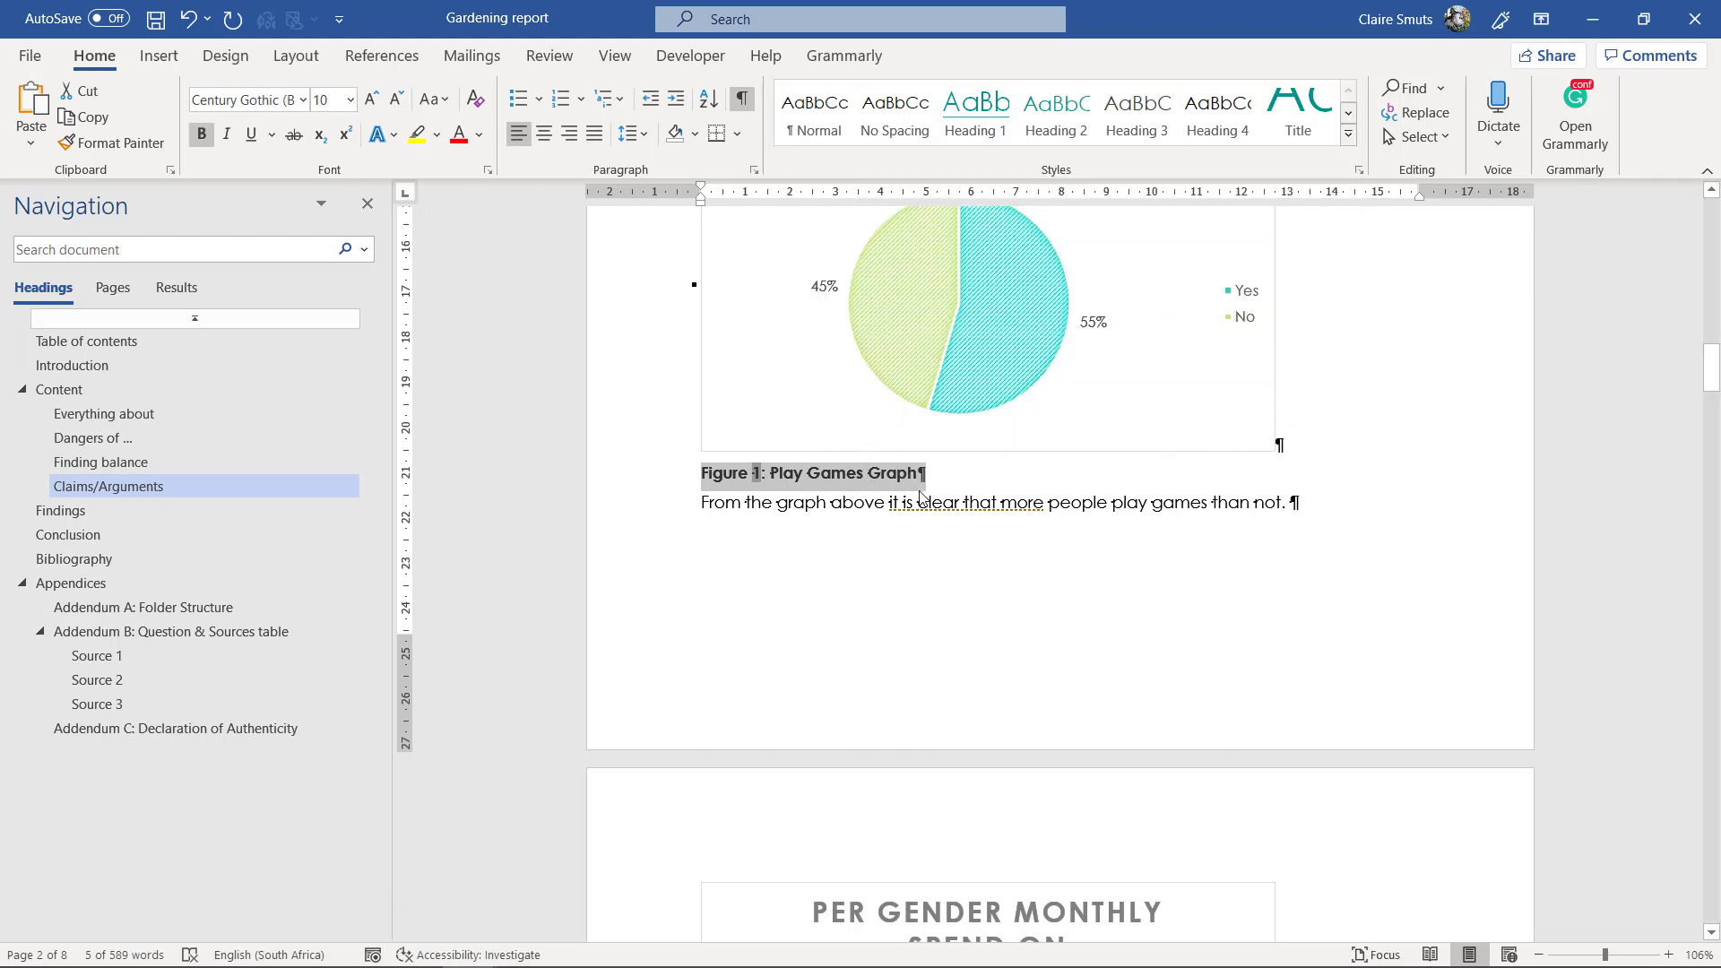
{"action": "left_click", "coordinate": [920, 488]}
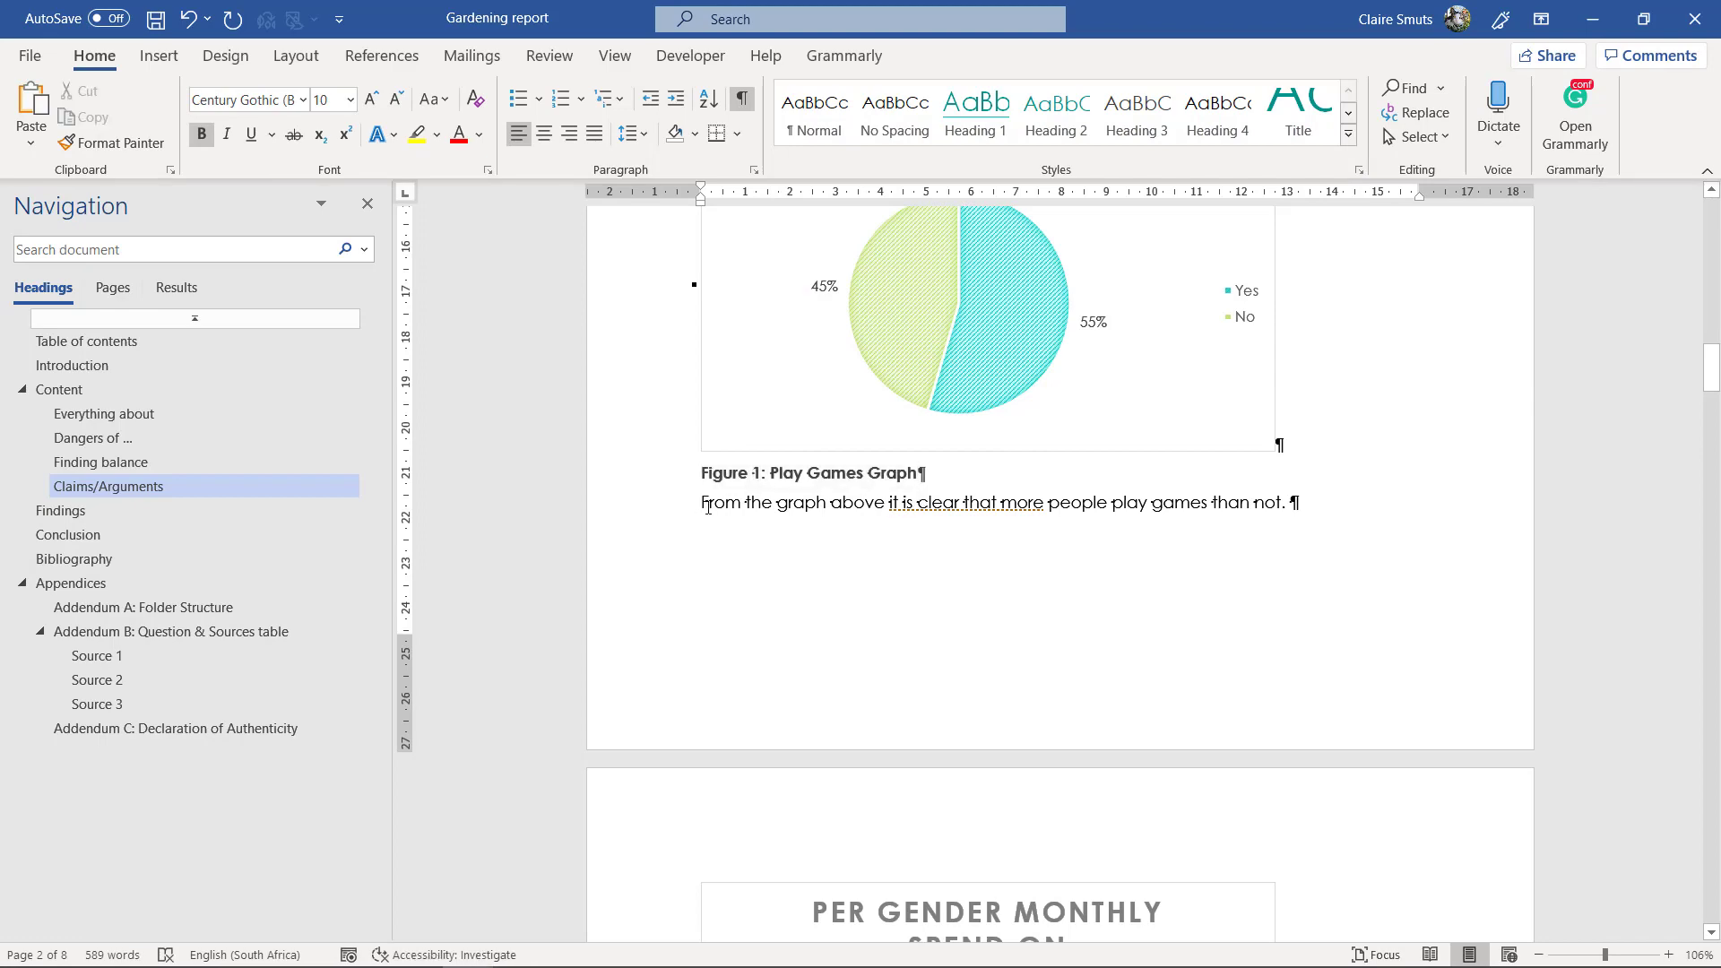
{"action": "left_click_drag", "start_coordinate": [702, 507], "coordinate": [1153, 507]}
{"action": "left_click", "coordinate": [1163, 509]}
{"action": "scroll", "coordinate": [1164, 515], "scroll_direction": "down", "scroll_amount": 2}
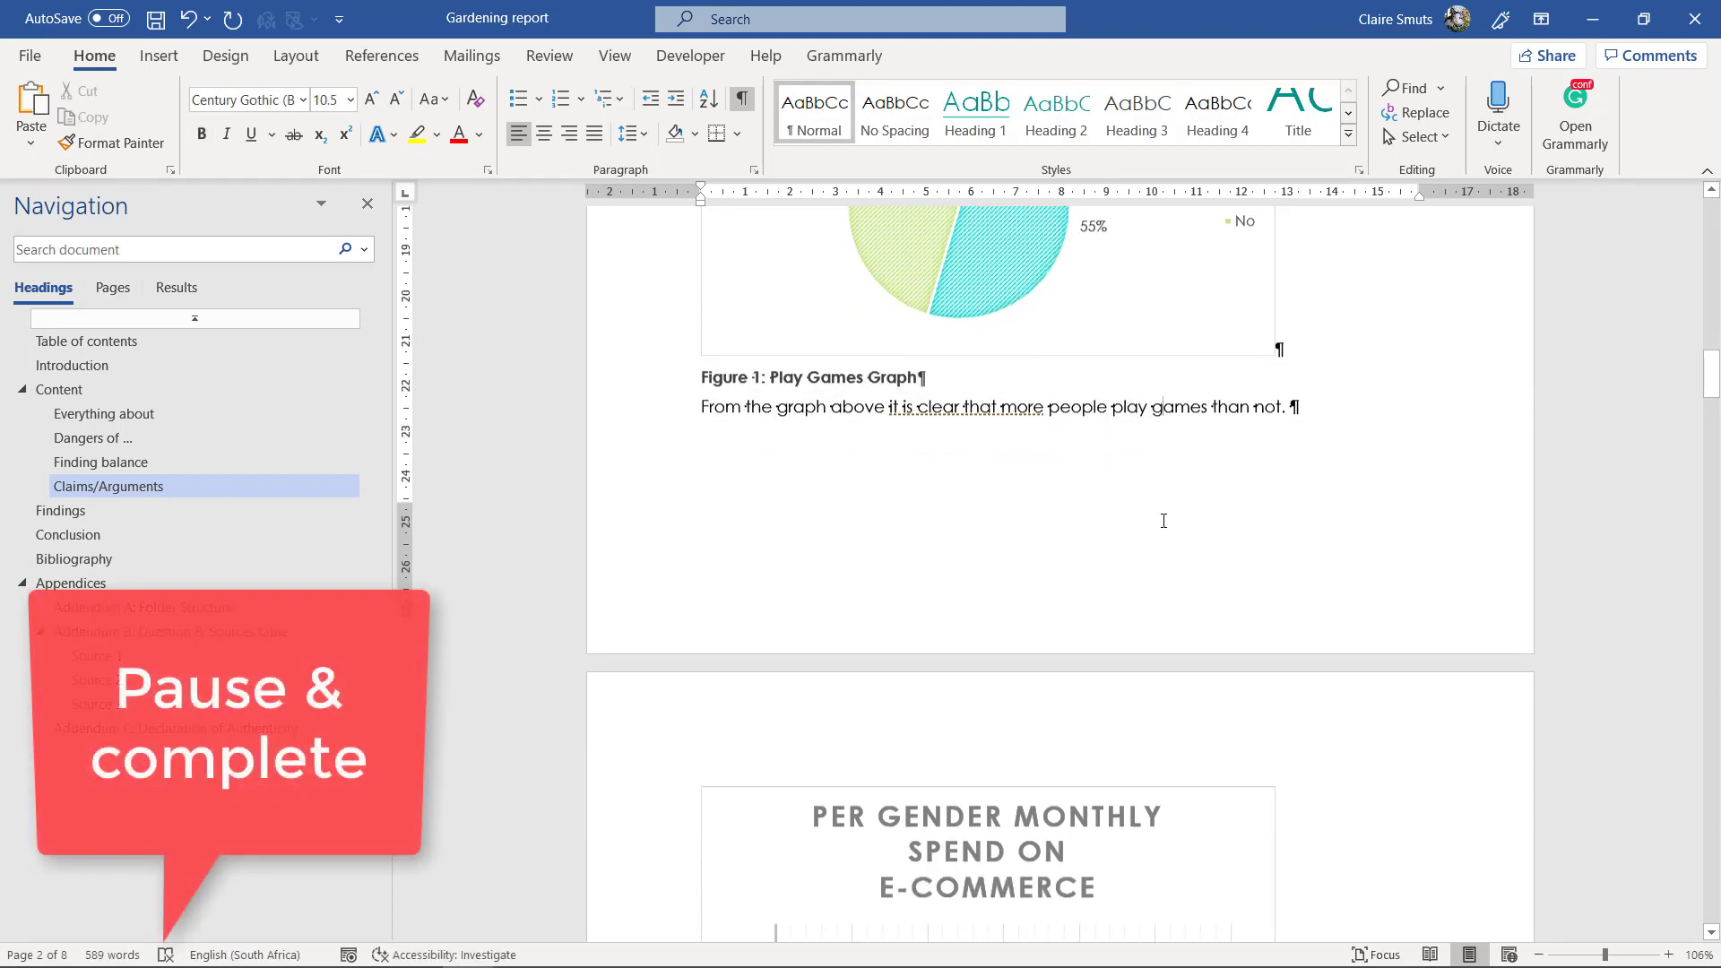
{"action": "scroll", "coordinate": [1164, 521], "scroll_direction": "down", "scroll_amount": 10}
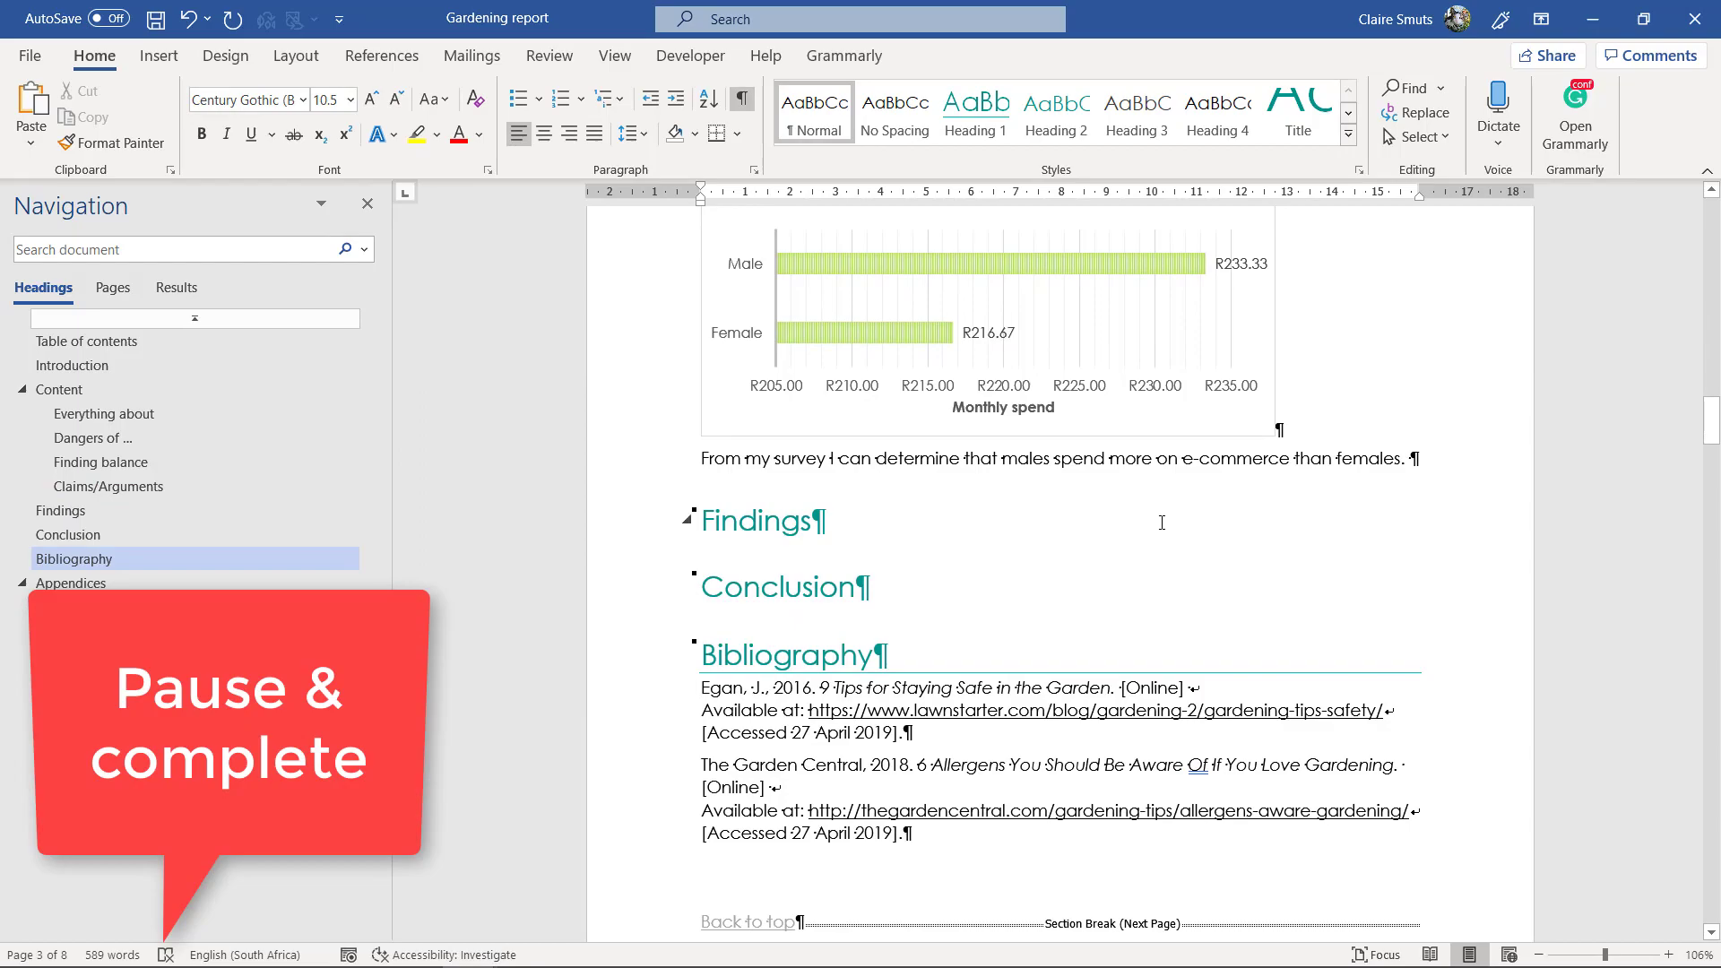